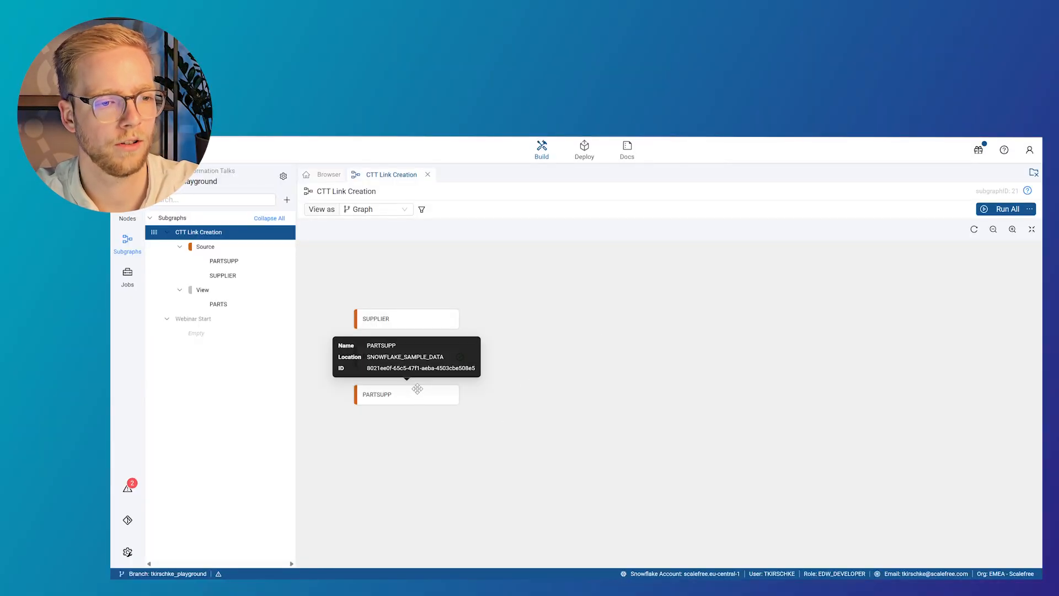
Look over the source nodes in the CTT Link Creation subgraph and open the PARTSUPP source node.
mouse_move(436, 321)
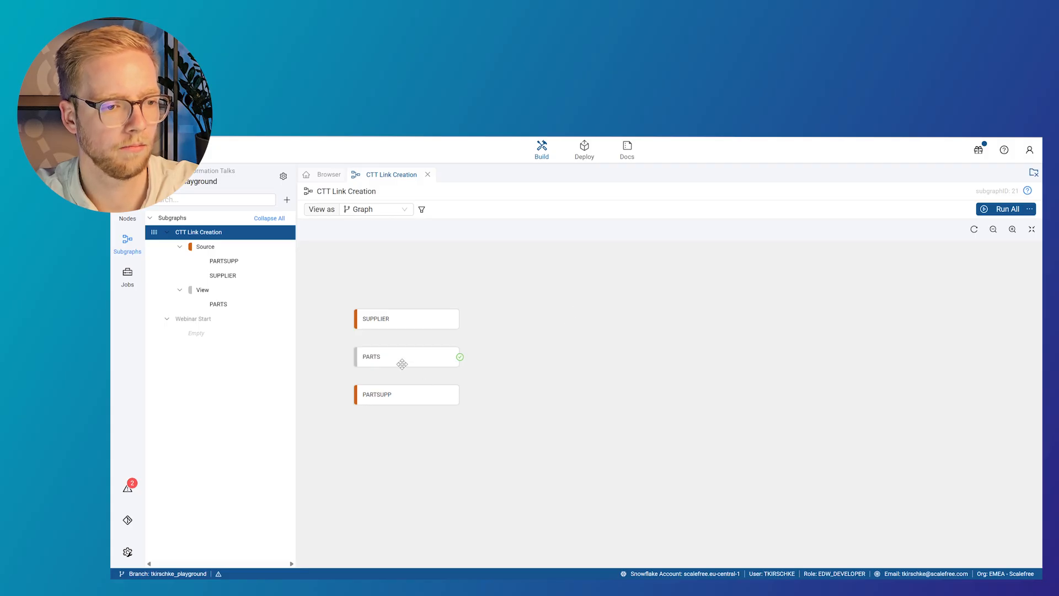
mouse_move(400, 361)
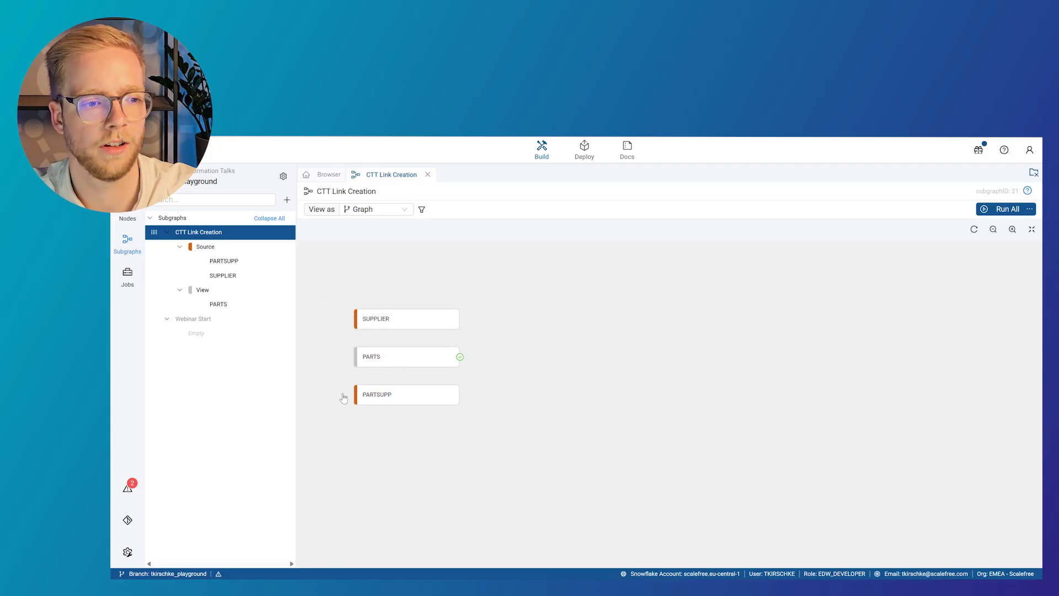
mouse_move(385, 405)
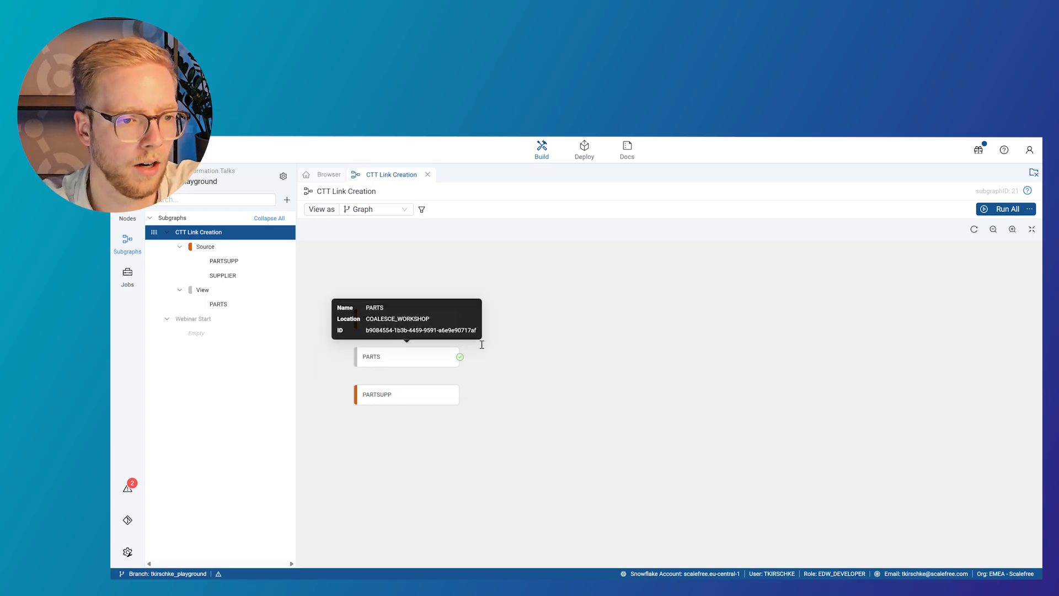
left_click(368, 401)
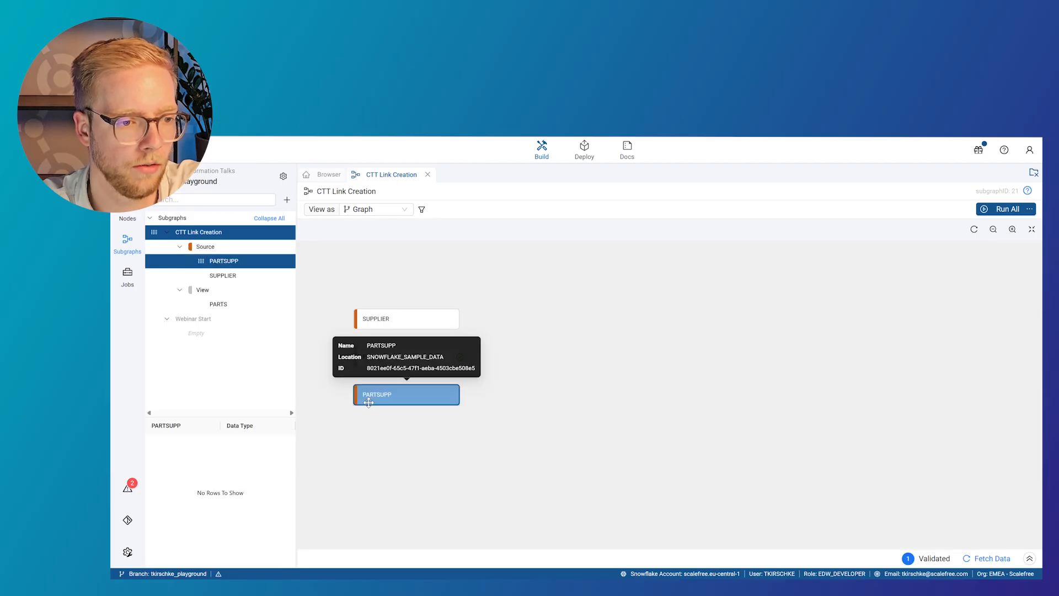
double_click(368, 403)
left_click(327, 174)
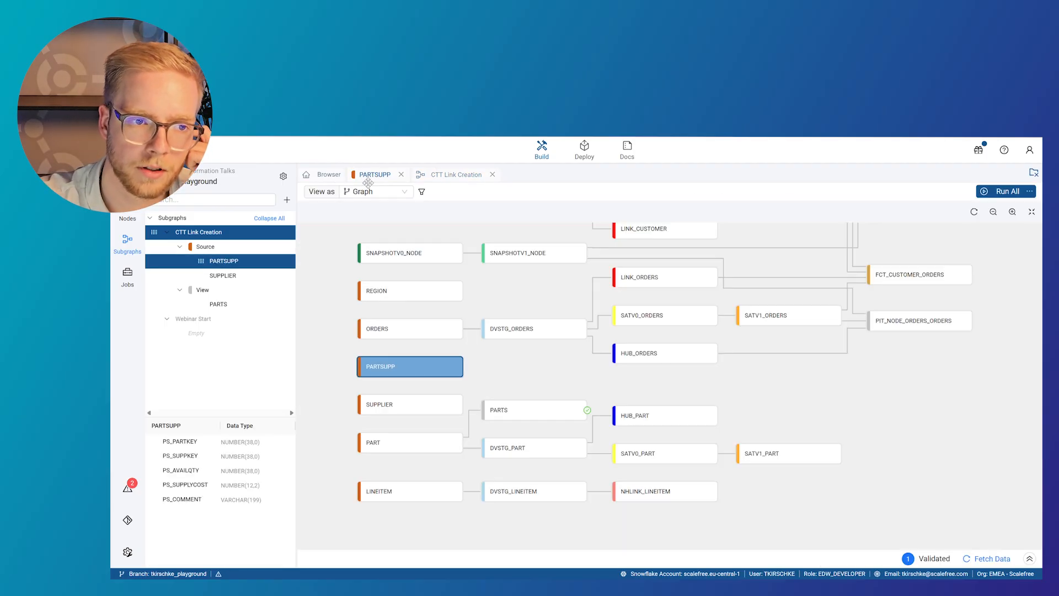
Create the PARTS view from the CTT Link Creation subgraph and fetch its data to review the P_SUPPLIER values.
left_click(445, 174)
double_click(390, 353)
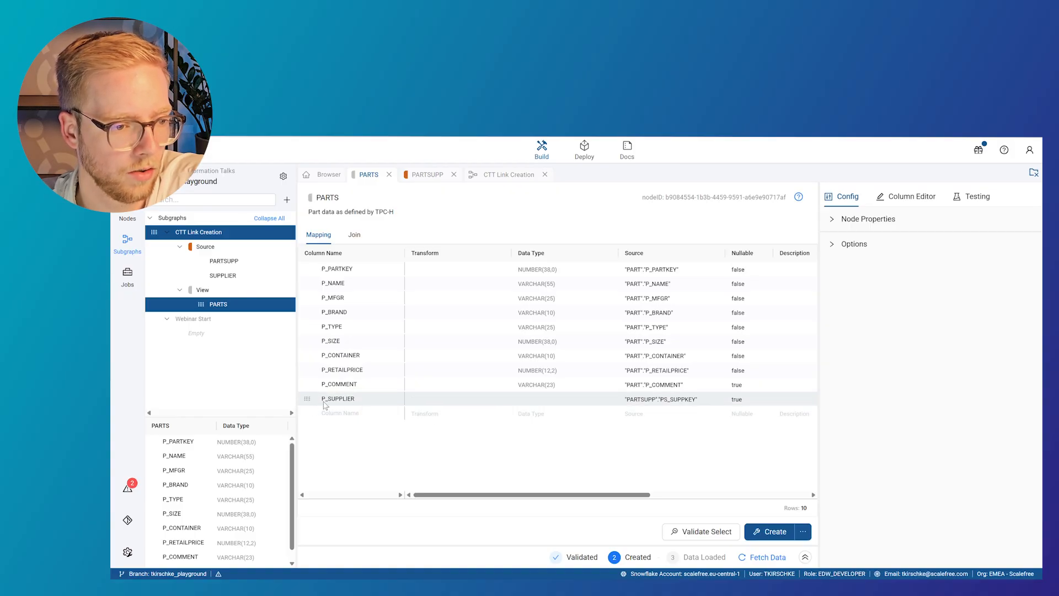
left_click(777, 531)
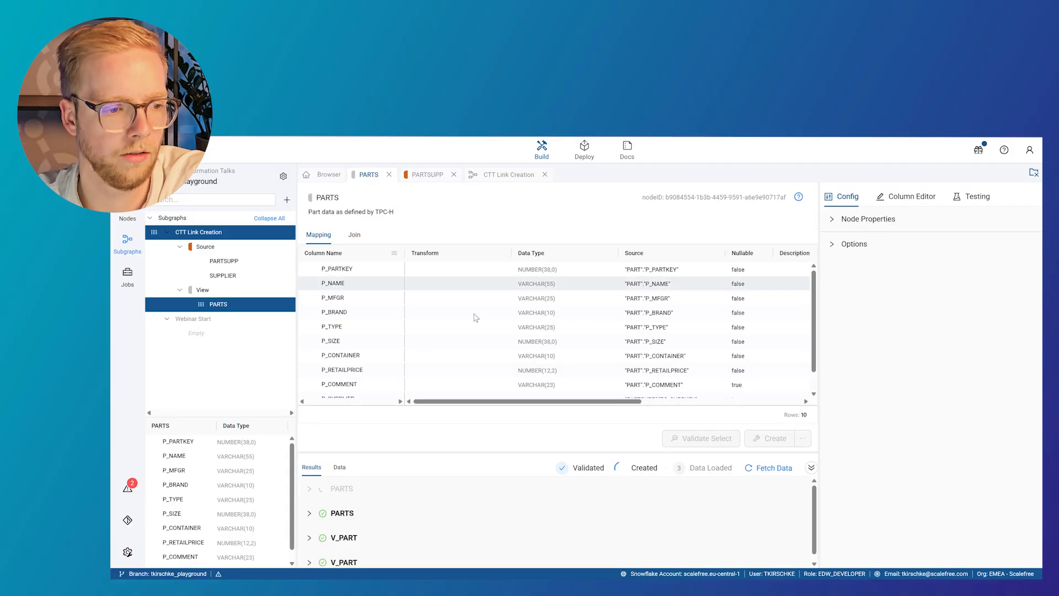
left_click(763, 469)
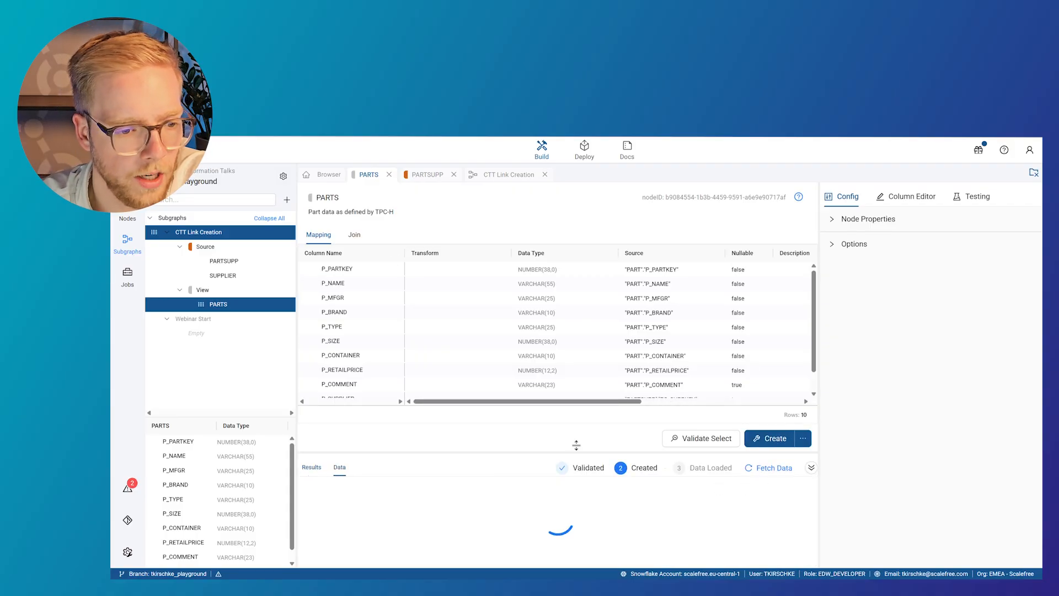
left_click_drag(576, 445, 574, 376)
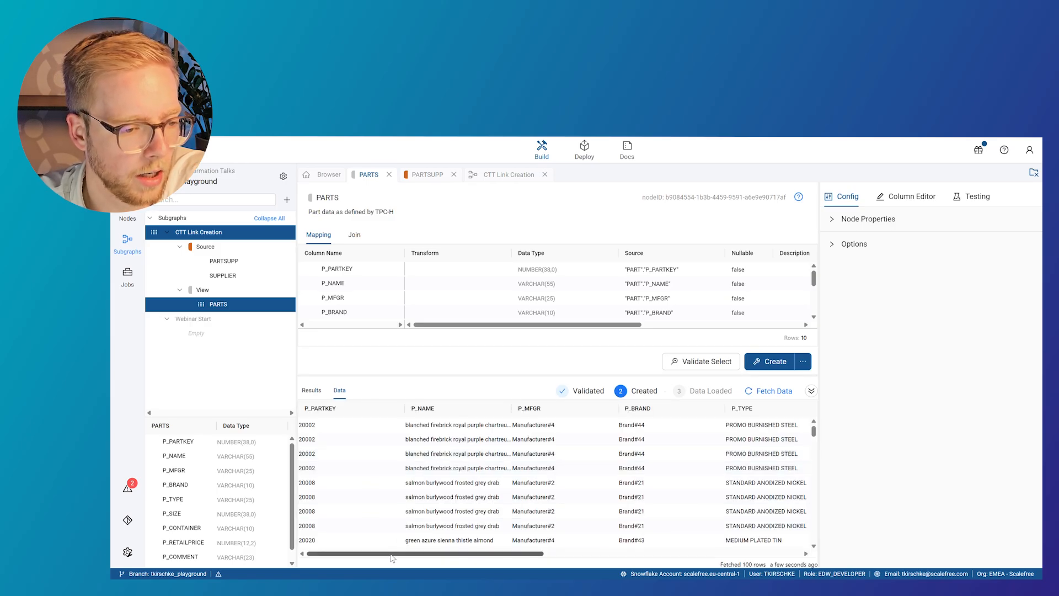
left_click_drag(417, 557, 679, 560)
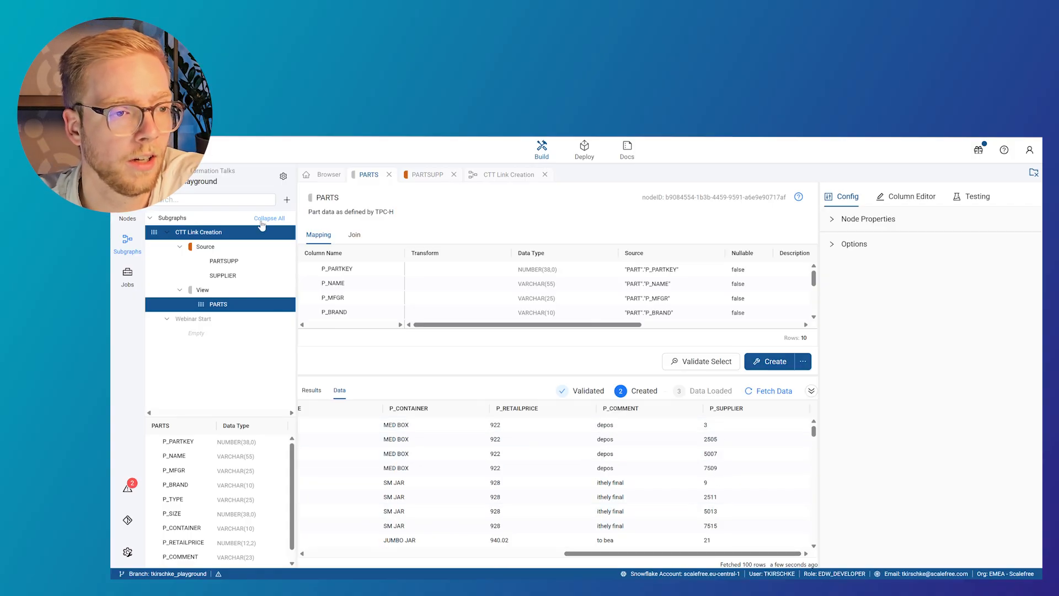
Open the SUPPLIER source node from the CTT Link Creation subgraph and fetch its data to examine the supplier records.
left_click(498, 181)
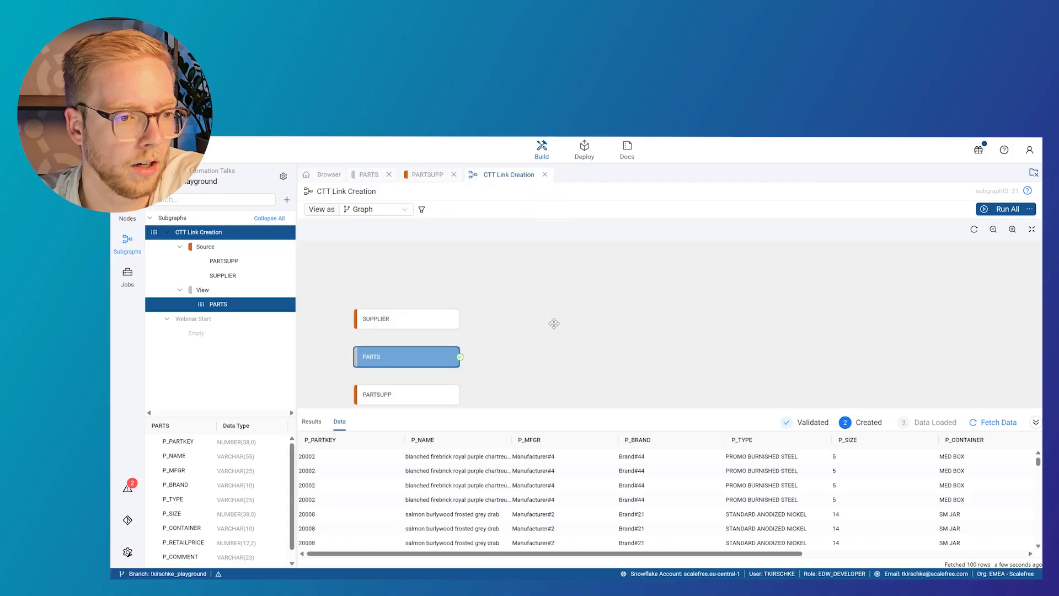
double_click(419, 313)
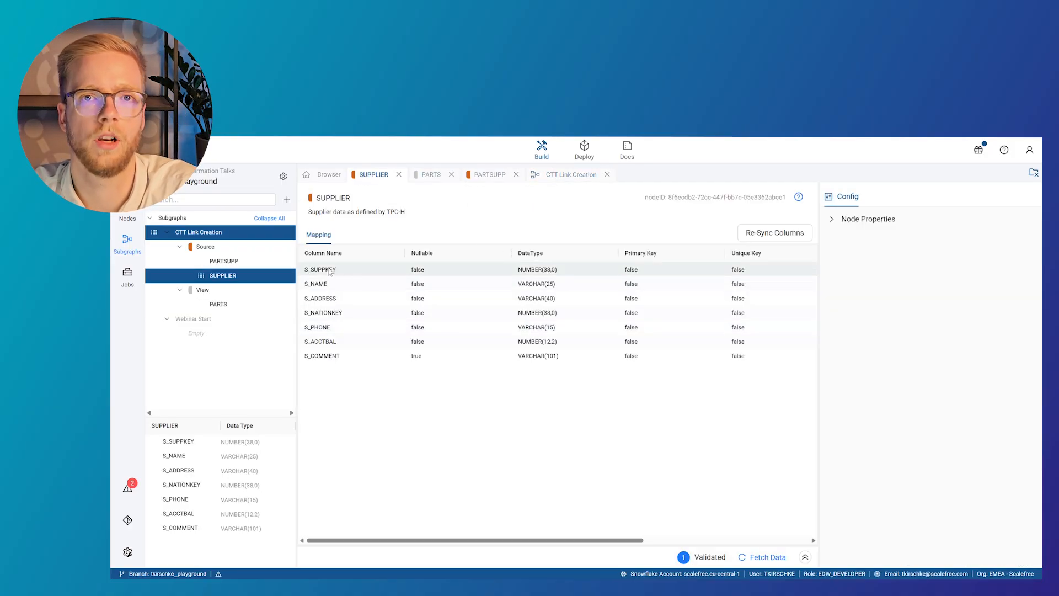
left_click(767, 557)
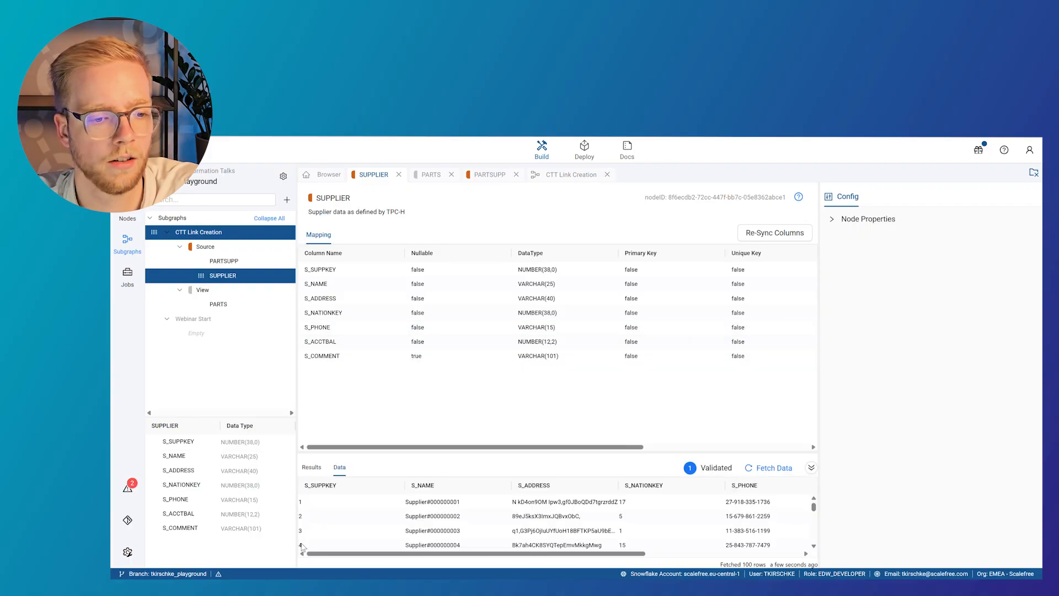
scroll(368, 529, "down", 8)
scroll(370, 531, "down", 1)
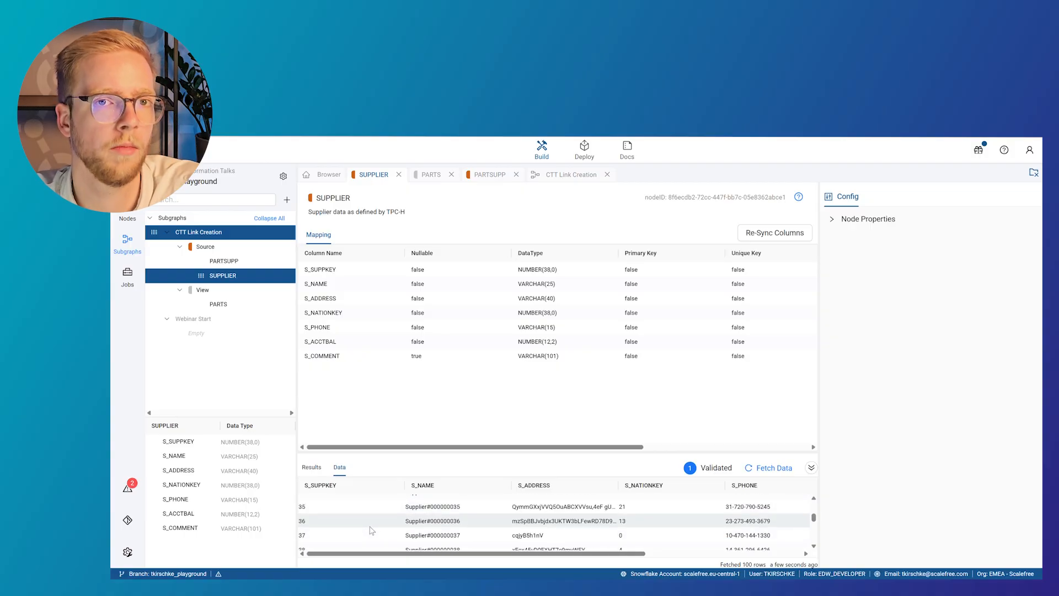
left_click_drag(462, 554, 408, 552)
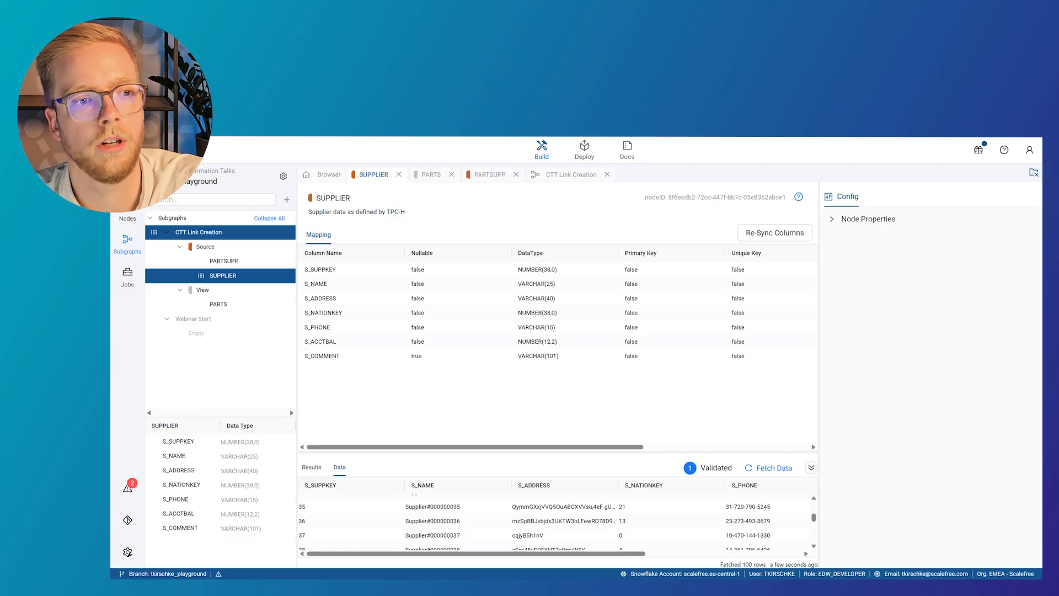
Add a Datavault by Scalefree: Stage node on top of the PARTS view in the CTT Link Creation subgraph.
left_click(431, 176)
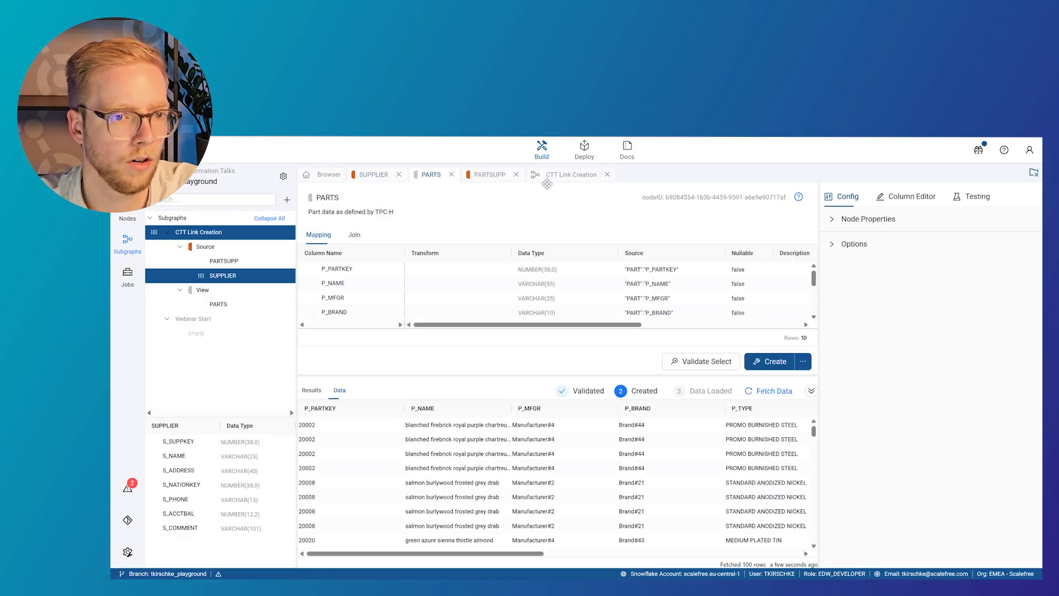
left_click(574, 175)
left_click(414, 362)
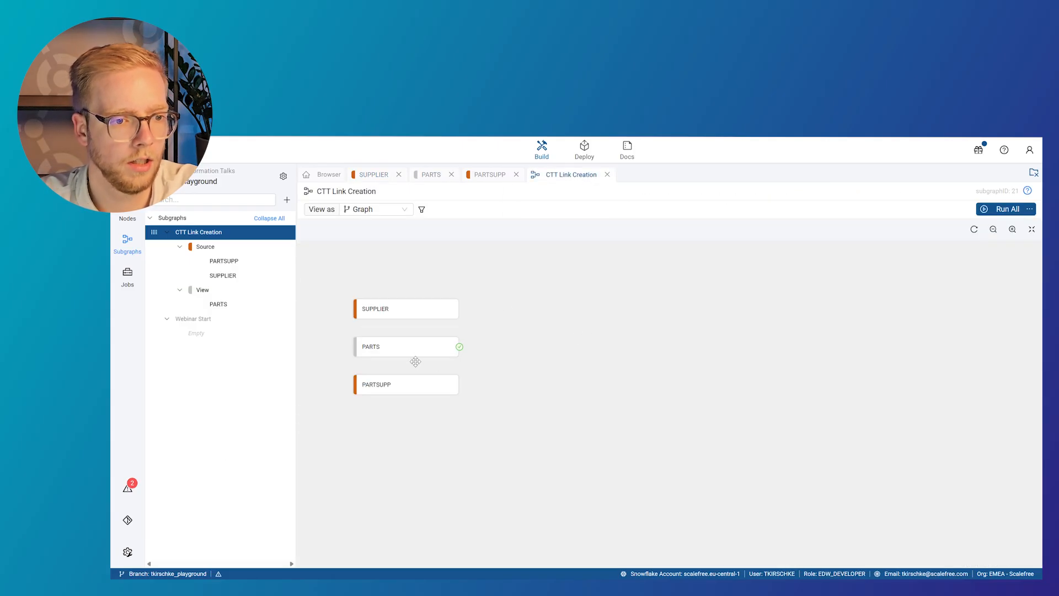
left_click(415, 354)
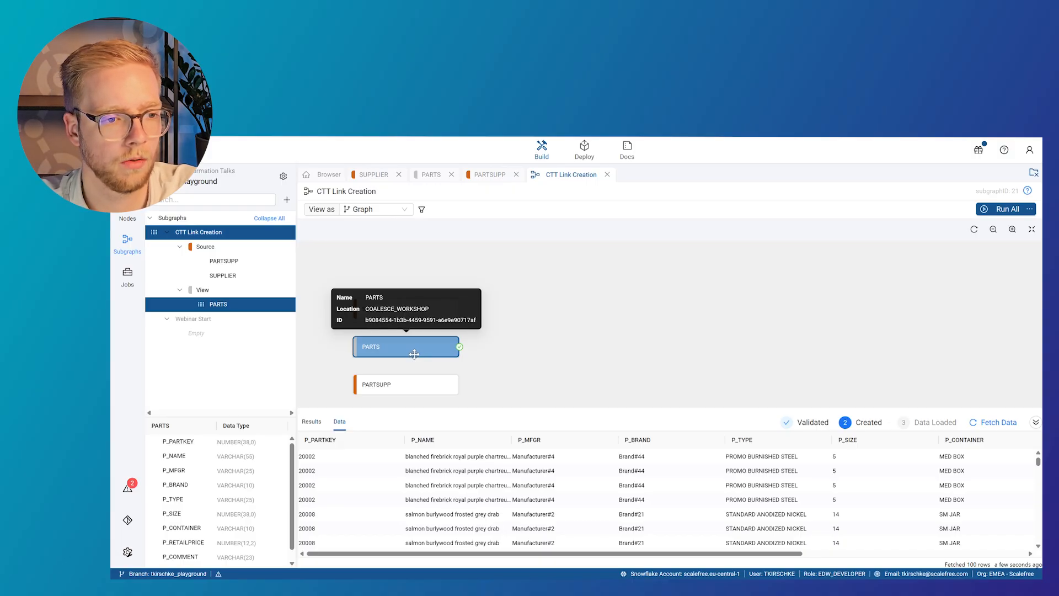
right_click(415, 353)
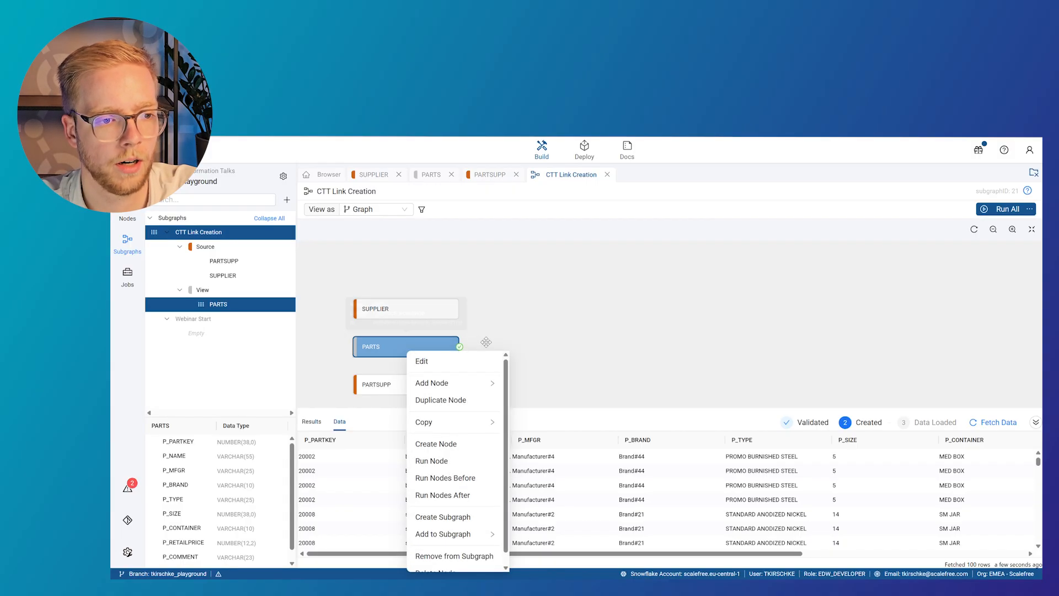
mouse_move(481, 391)
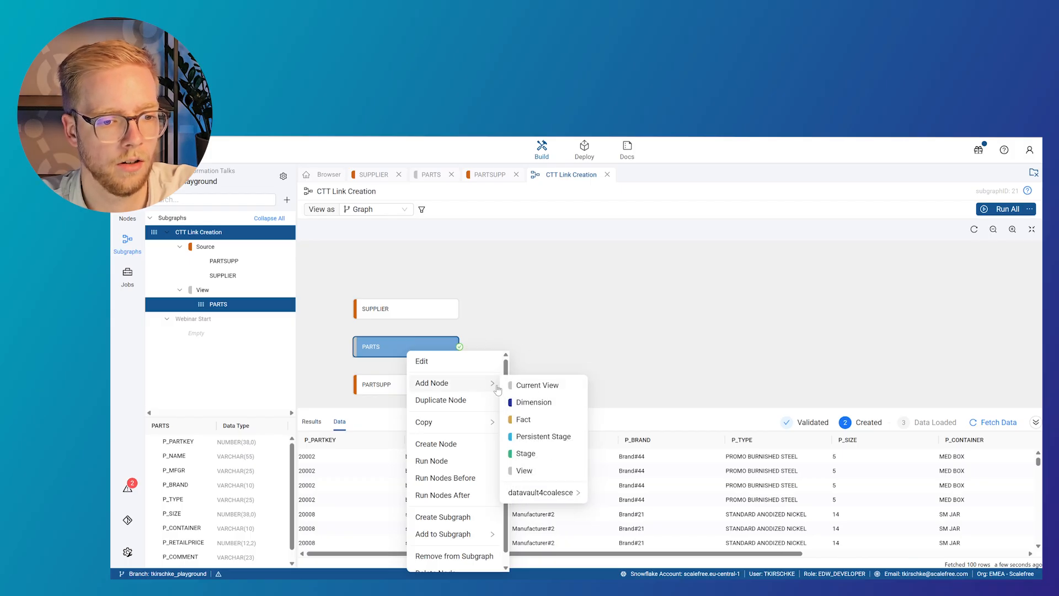
mouse_move(544, 496)
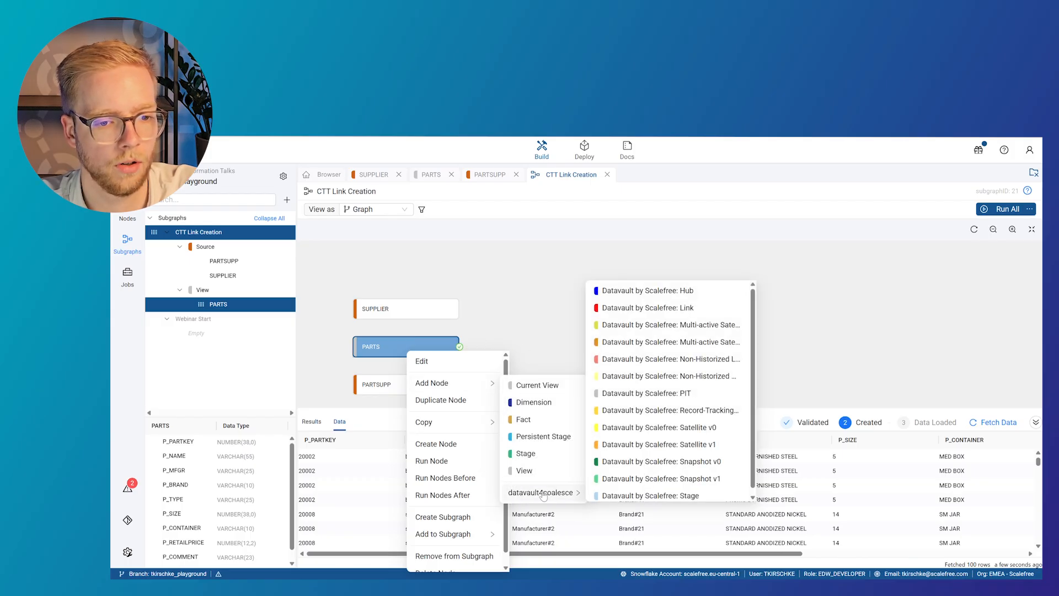
left_click(648, 495)
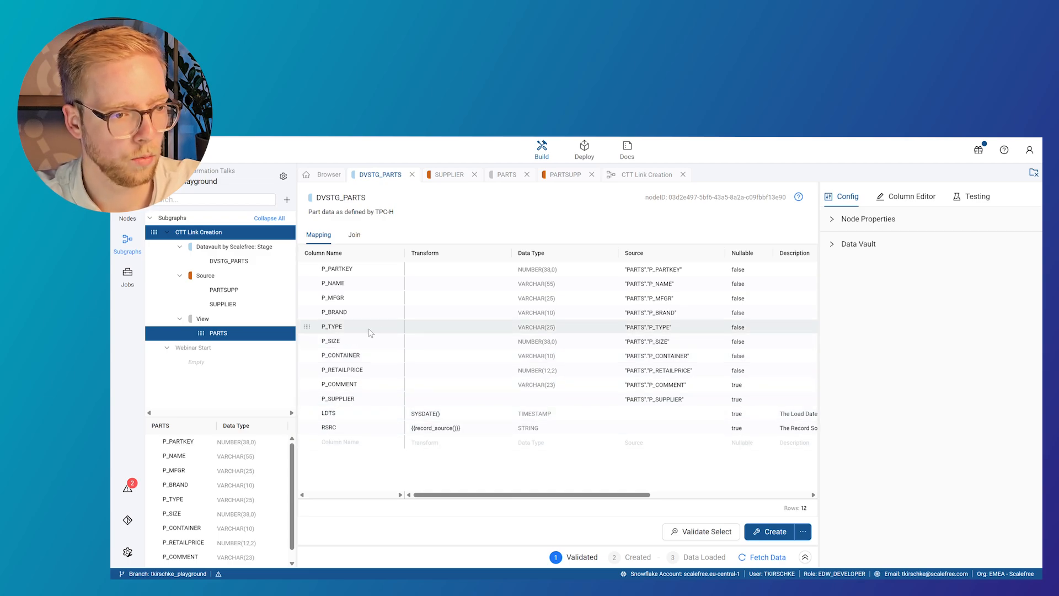
Generate a hash column from P_PARTKEY in the DVSTG_PARTS stage and name it HK_PART_H.
left_click(353, 270)
right_click(353, 271)
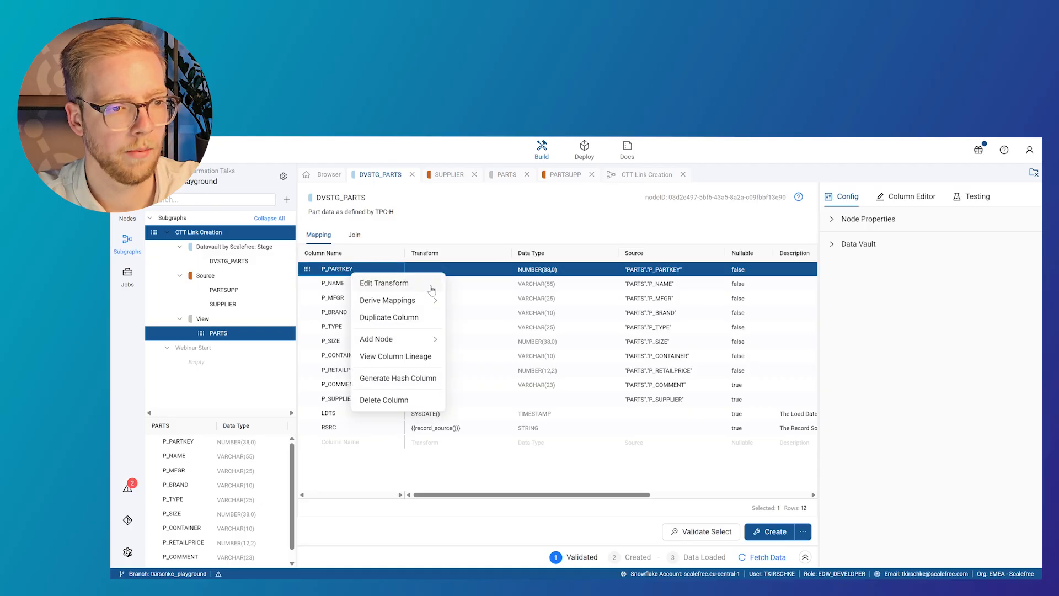
left_click(420, 379)
left_click(336, 442)
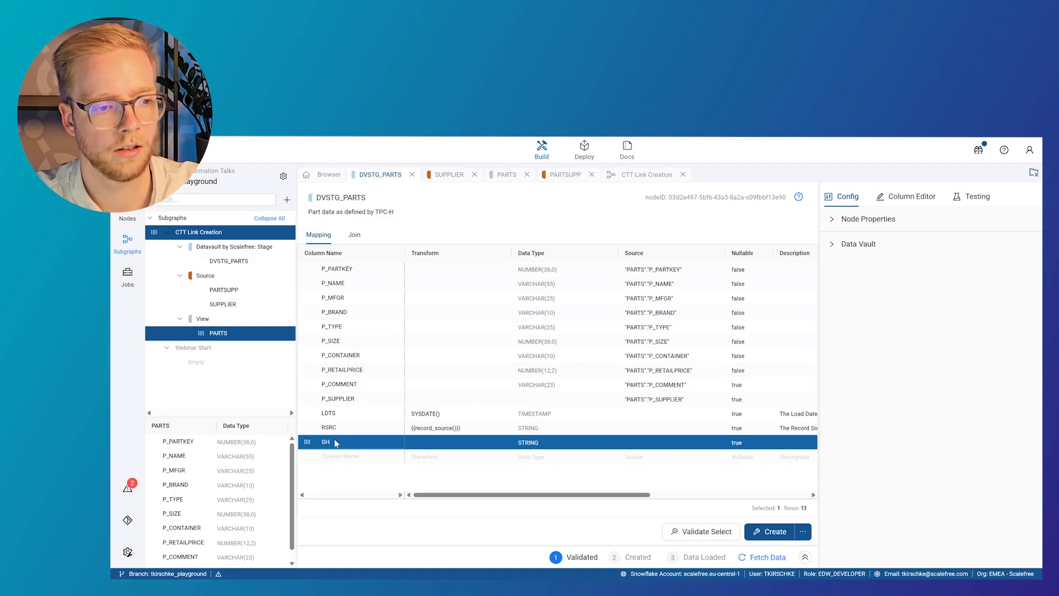
double_click(337, 442)
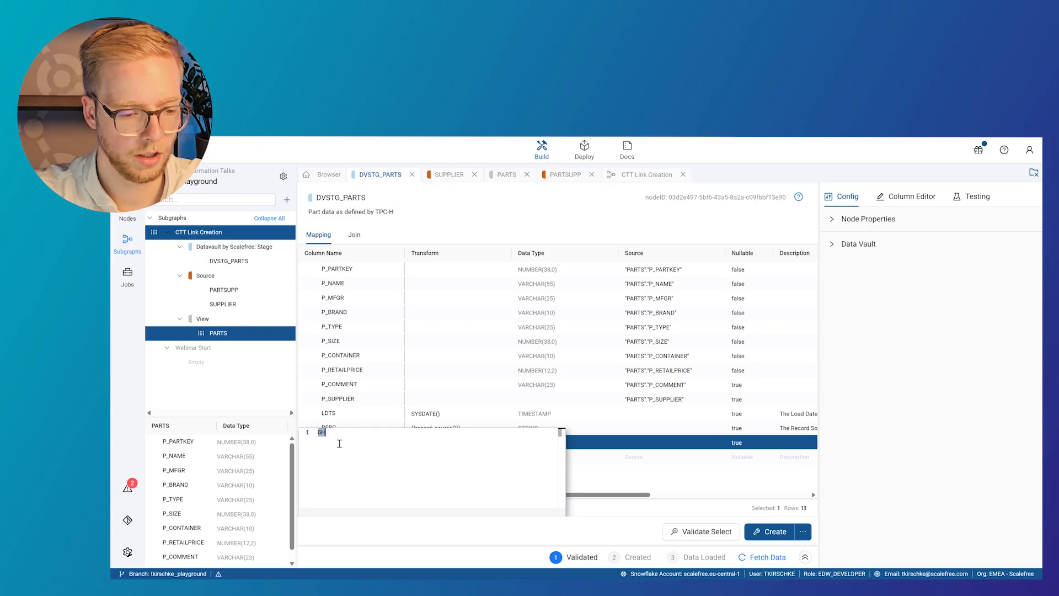
type("HK_")
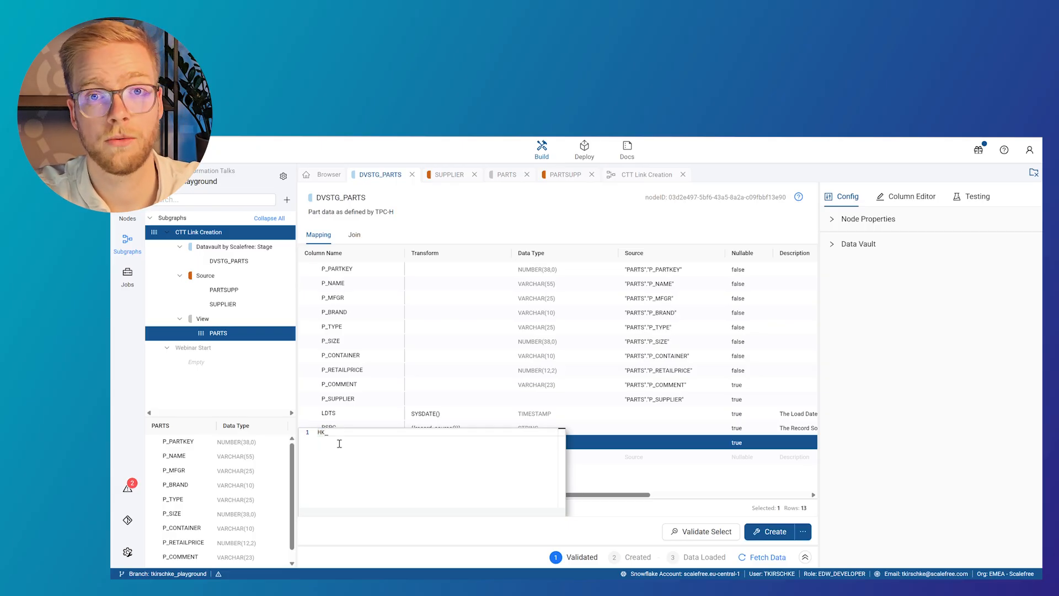
type("PART")
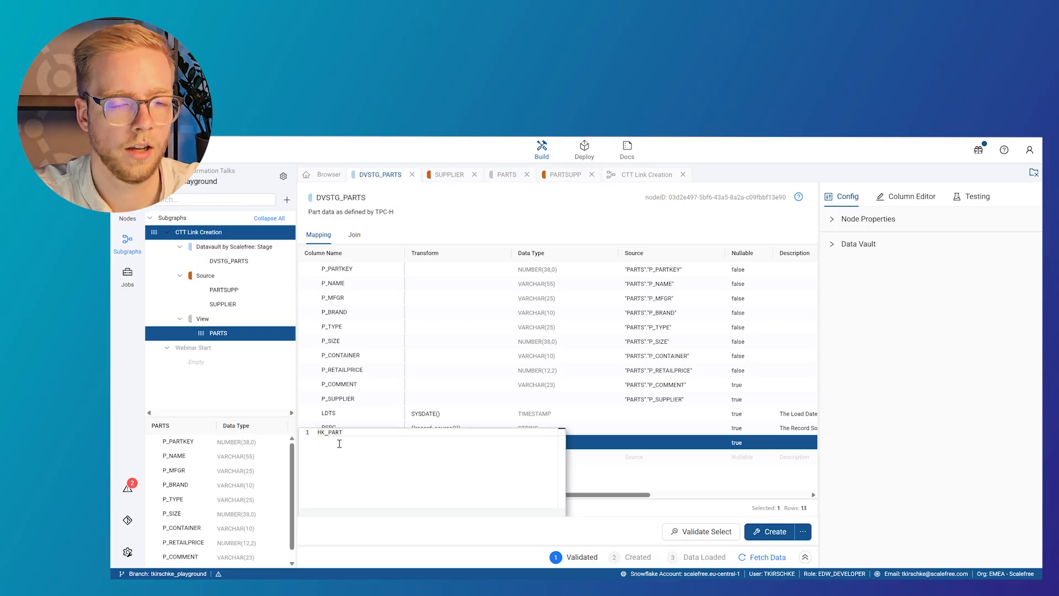
type("_H")
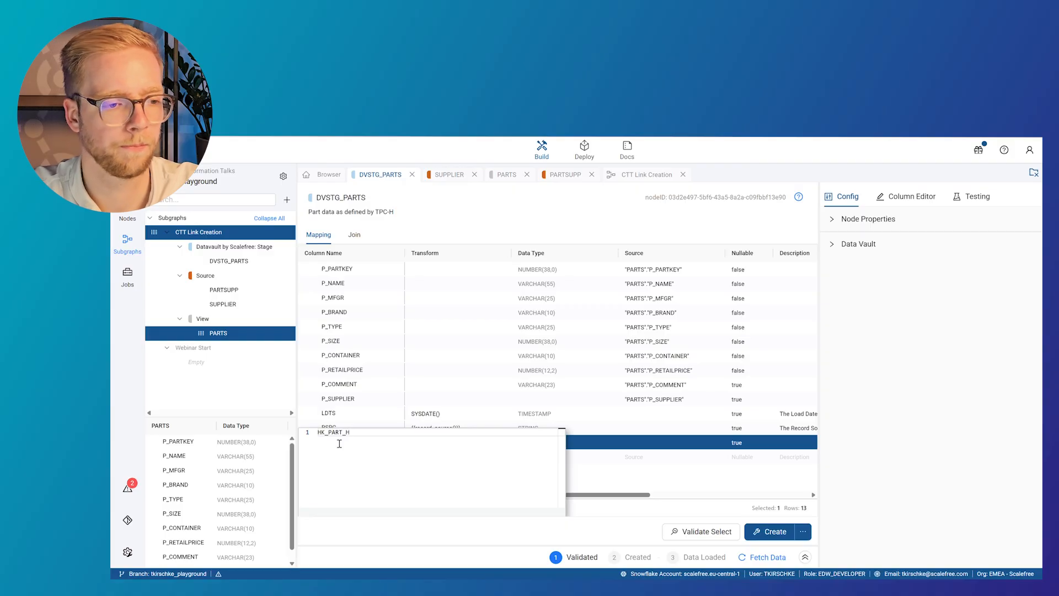
key("Return")
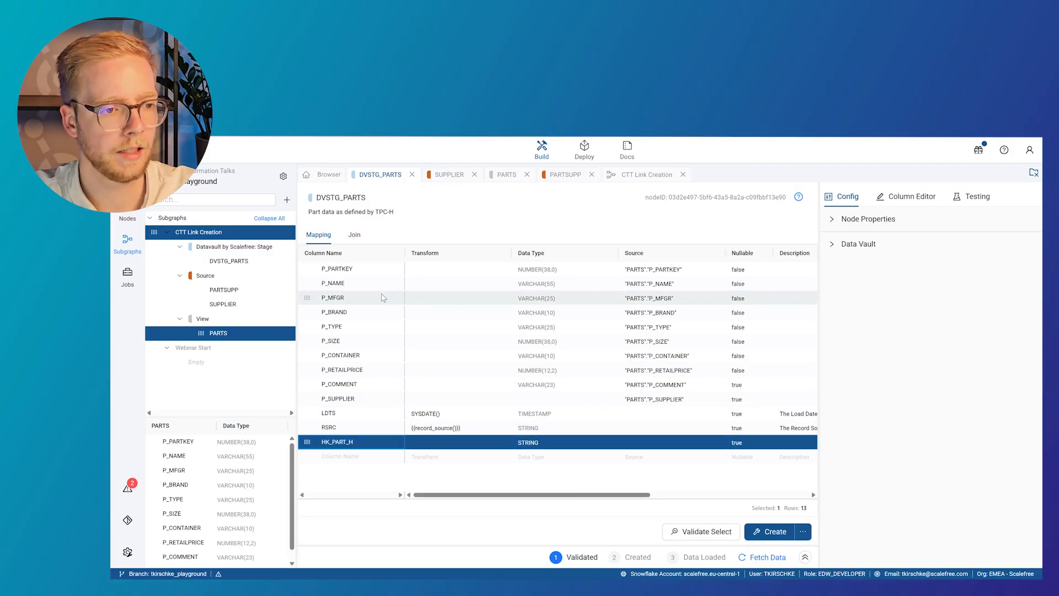
Generate a hash column from P_SUPPLIER in the DVSTG_PARTS stage and name it HK_SUPPLIER_H.
left_click(366, 403)
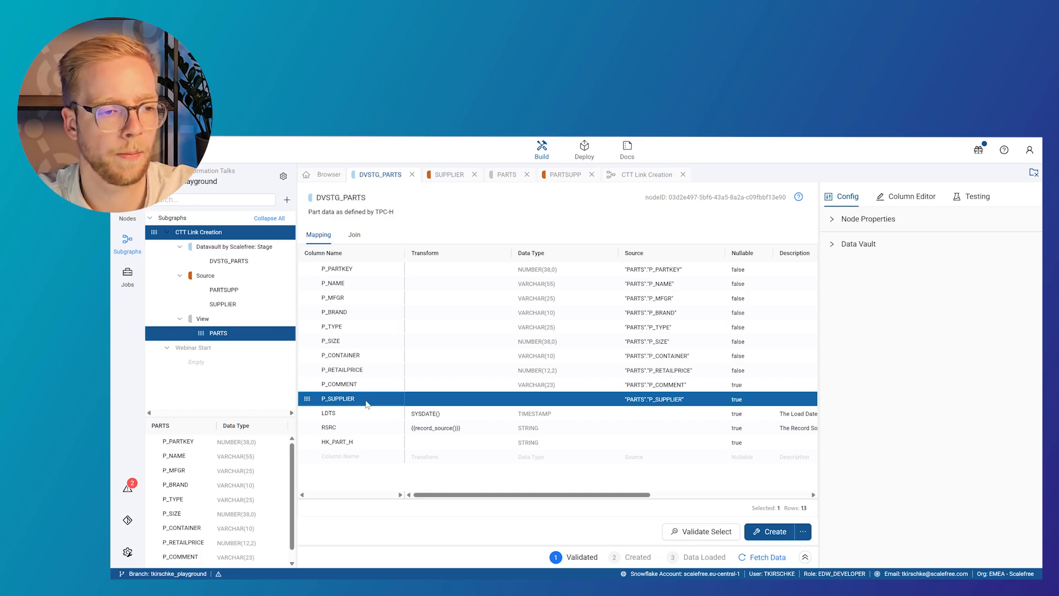
right_click(367, 405)
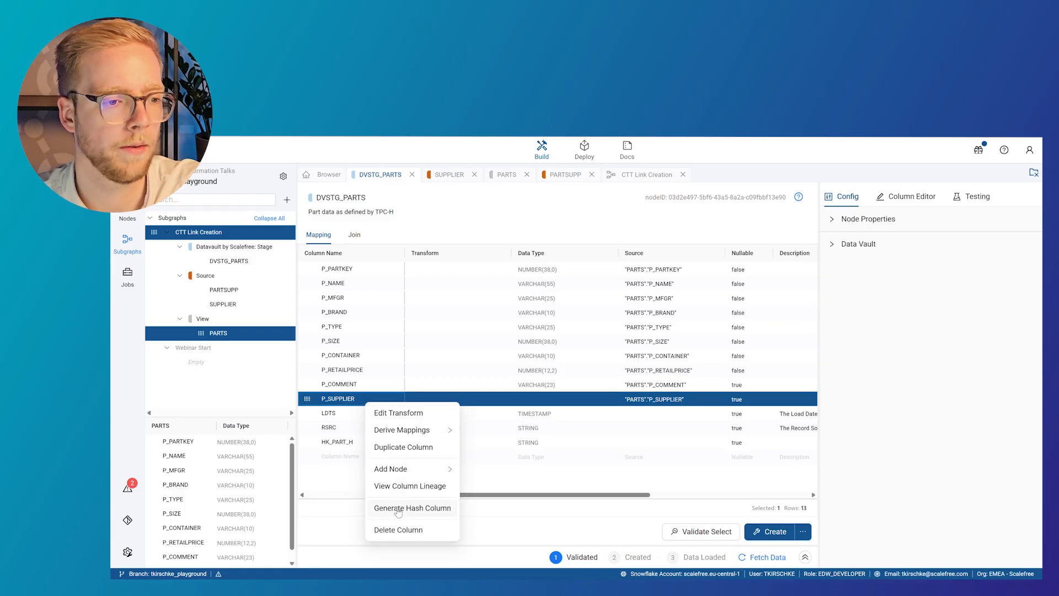
left_click(399, 508)
double_click(355, 458)
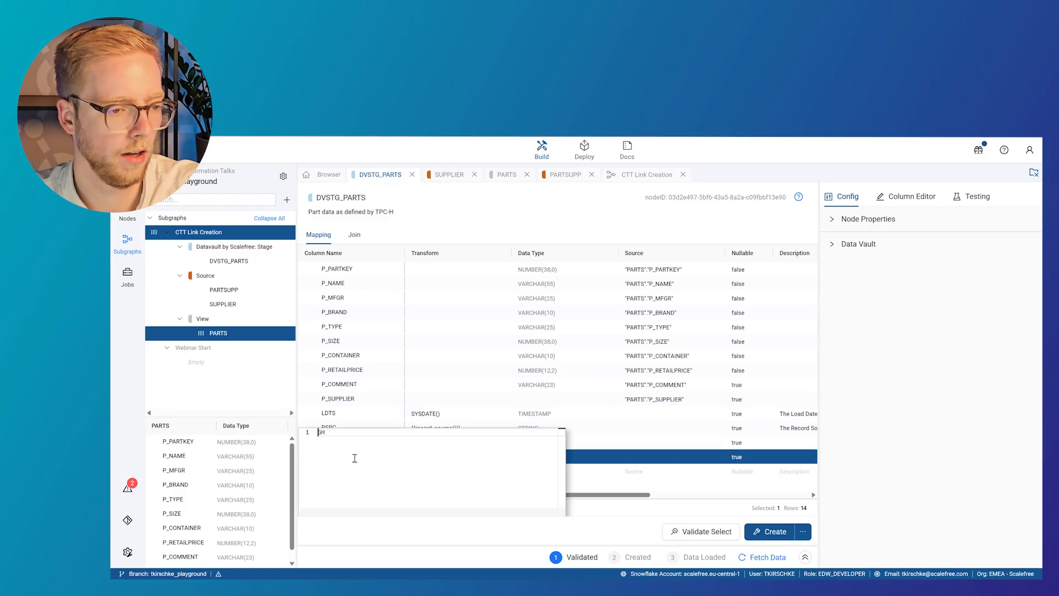
key("ctrl+a")
type("HK")
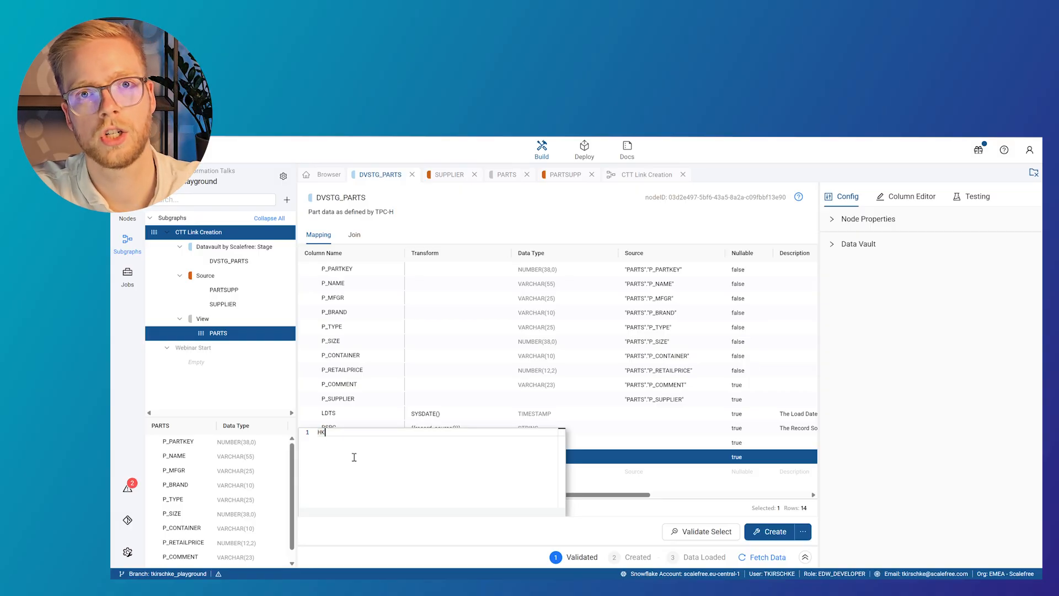
type("_")
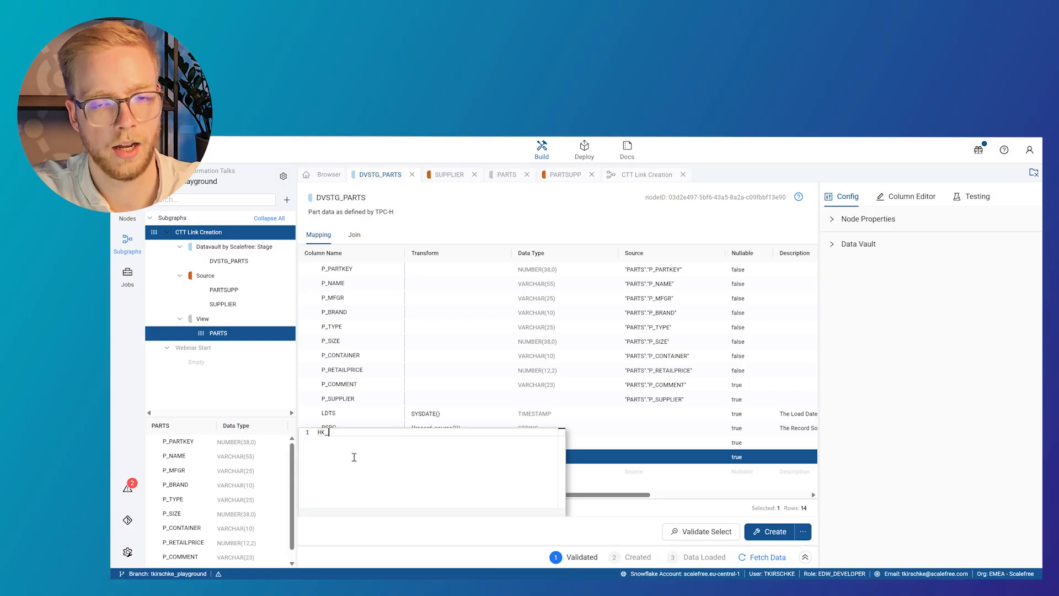
type("SUPPLIER_")
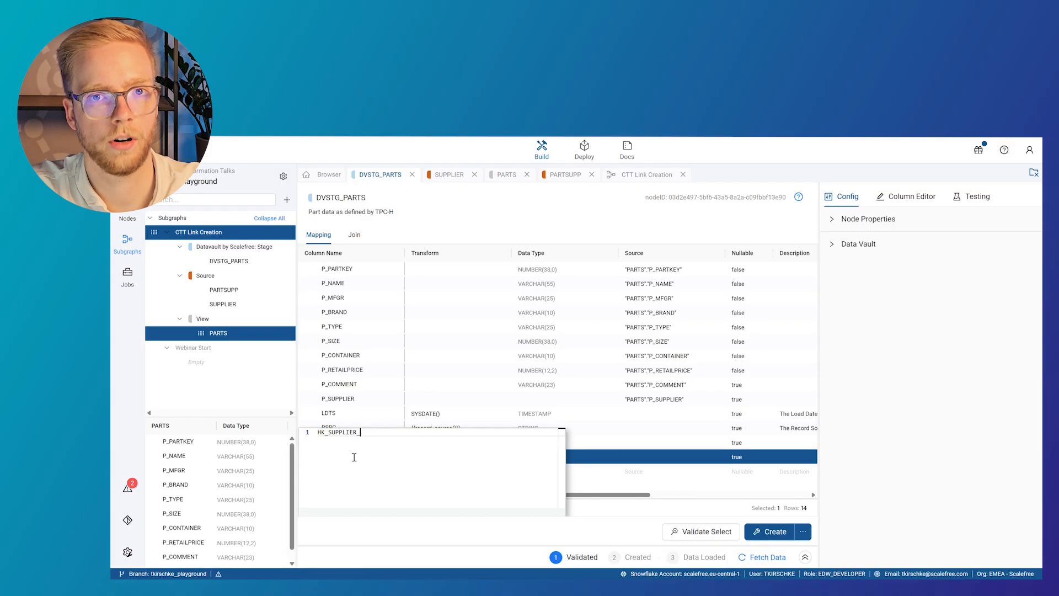
type("H")
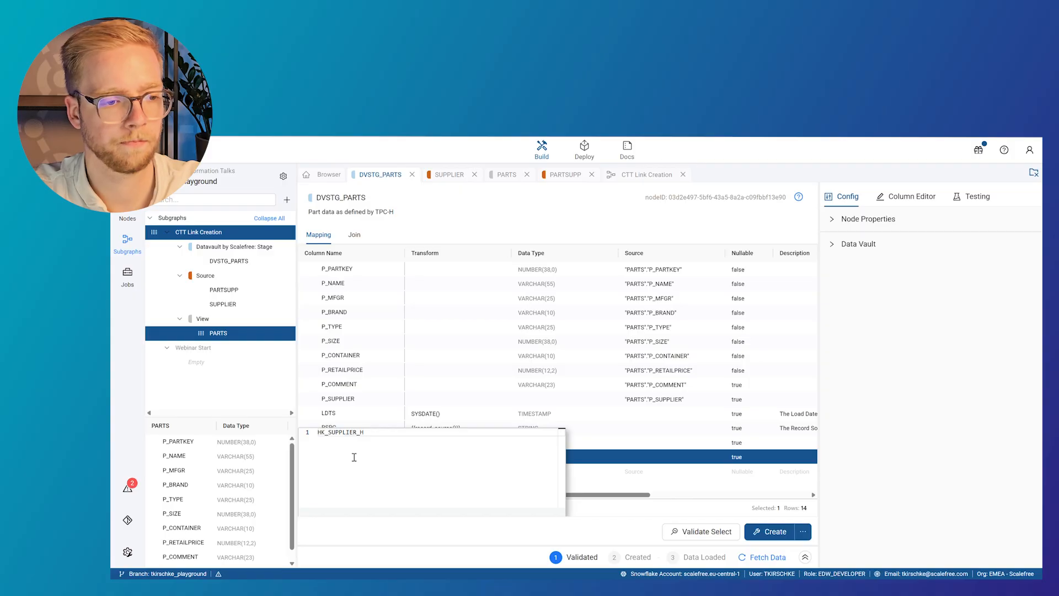
key("Return")
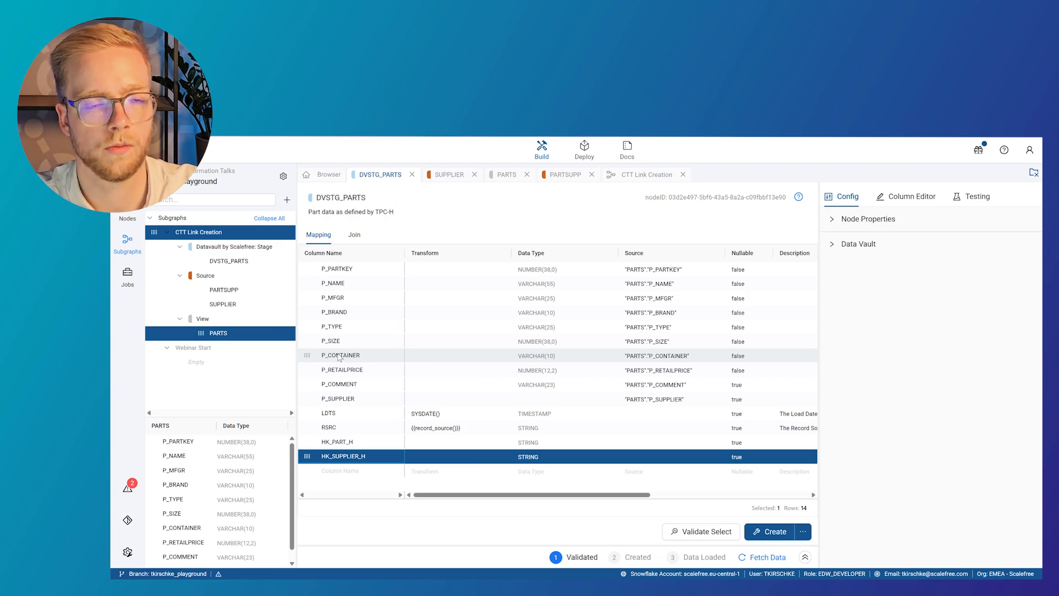
Generate a combined hash column from P_PARTKEY and P_SUPPLIER in the DVSTG_PARTS stage and name it HK_PART_SUPPLIER_L.
left_click(363, 270)
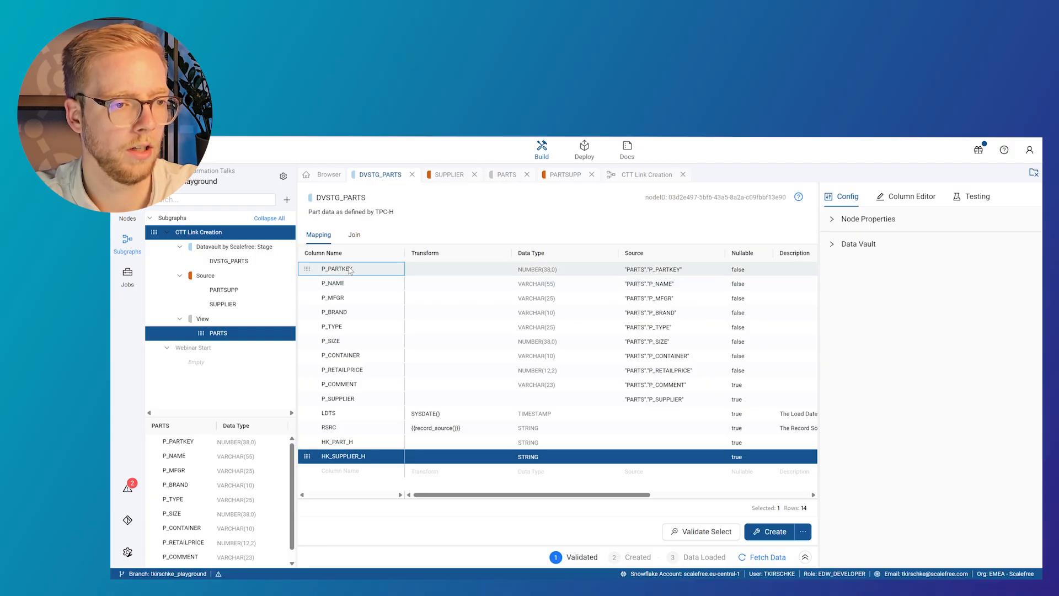
left_click(341, 403, "ctrl")
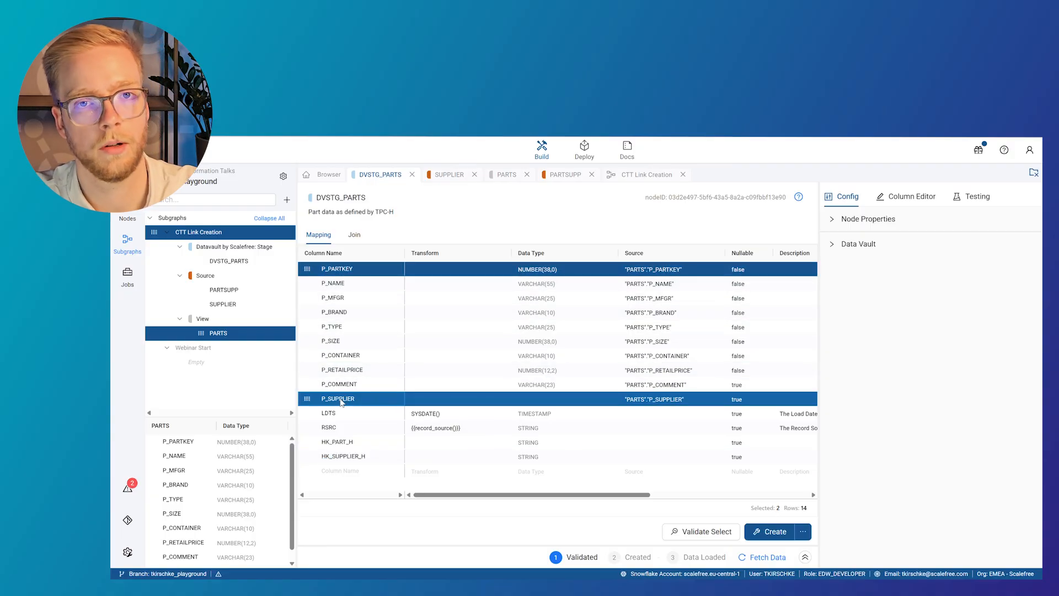
right_click(342, 403)
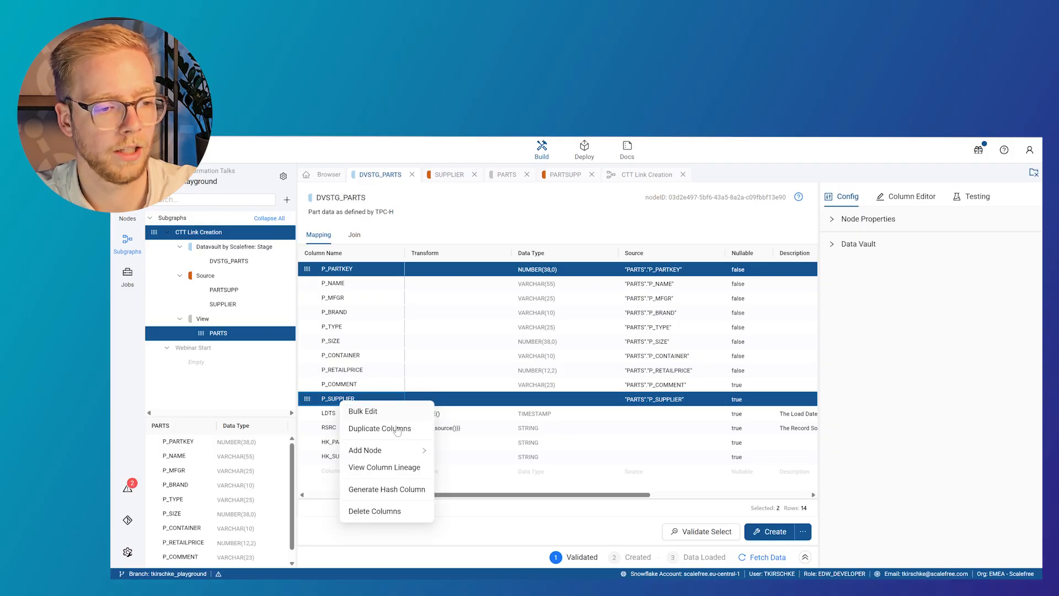
left_click(375, 492)
double_click(349, 472)
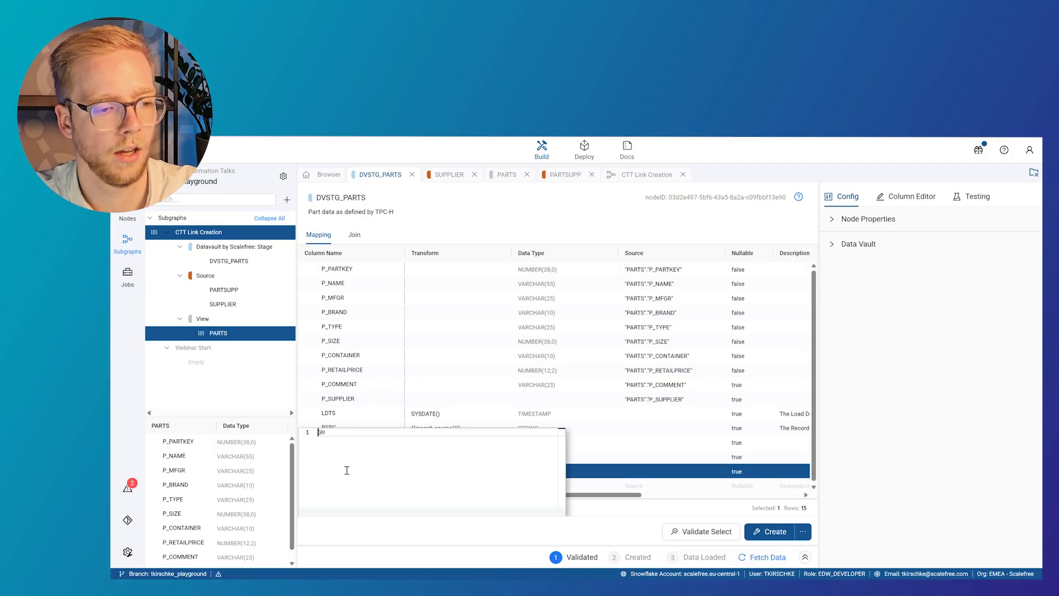
type("GH")
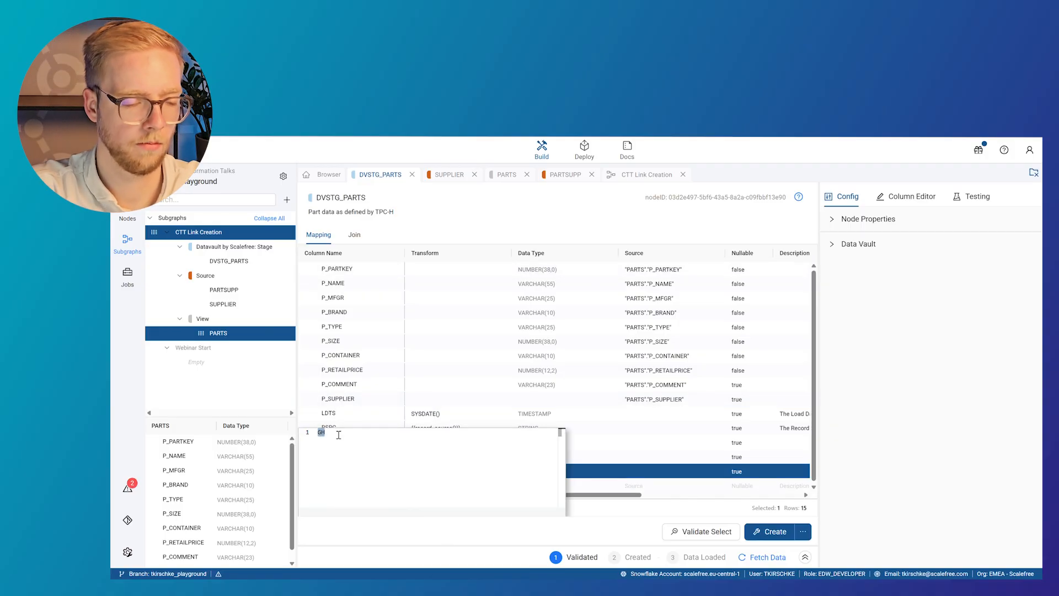
type("HK")
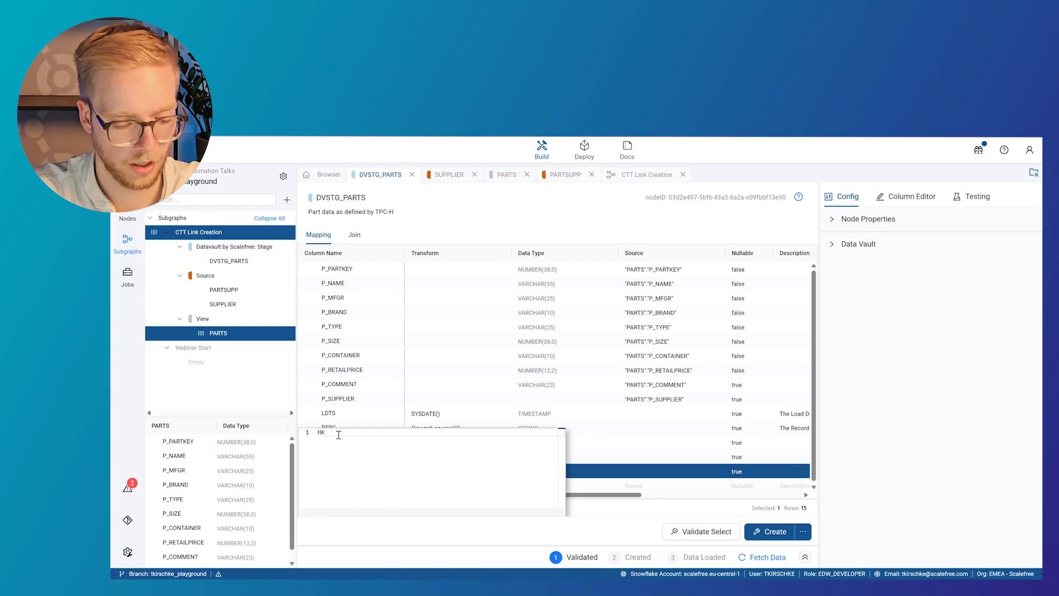
key("BackSpace")
key("BackSpace")
key("BackSpace")
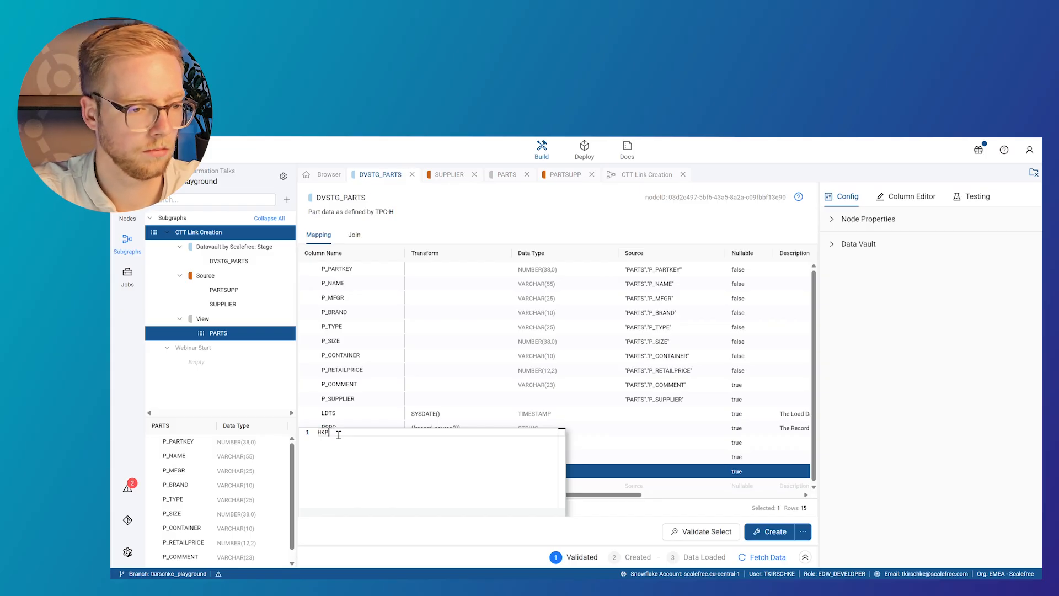
type("_PART")
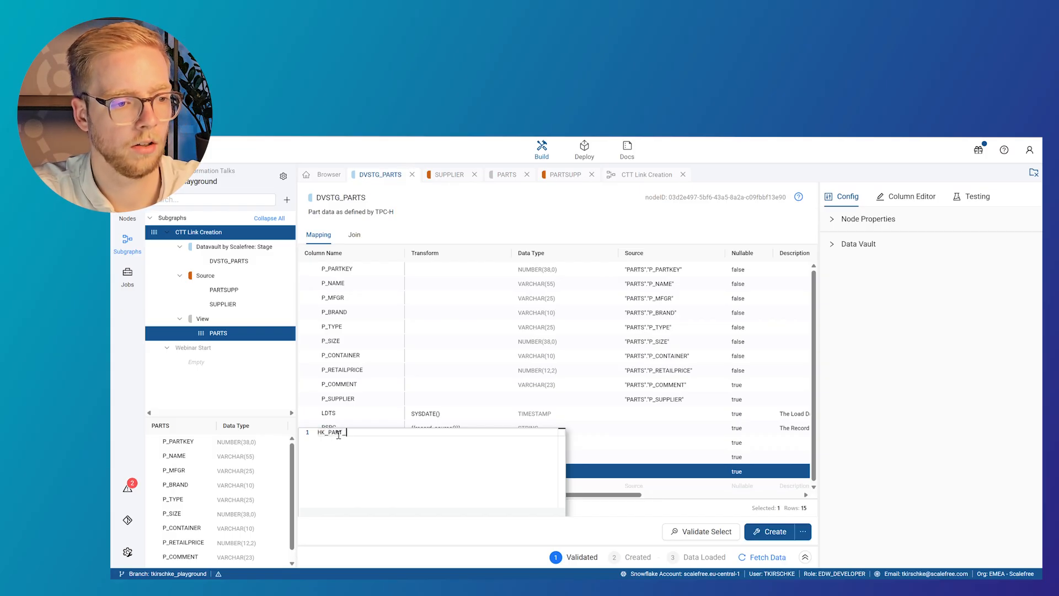
type("_SUPPLIER_L")
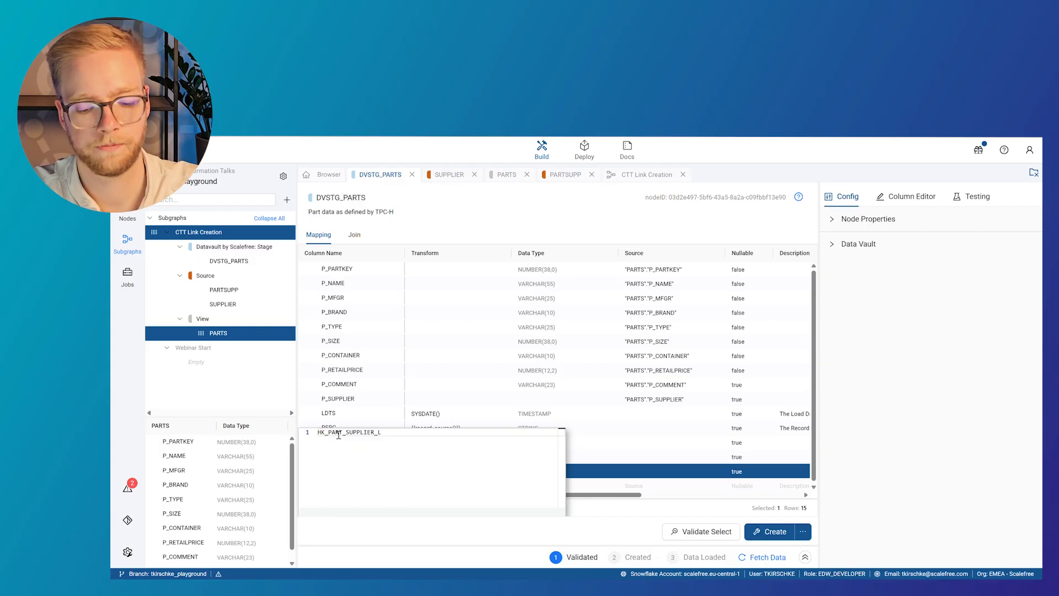
key("Return")
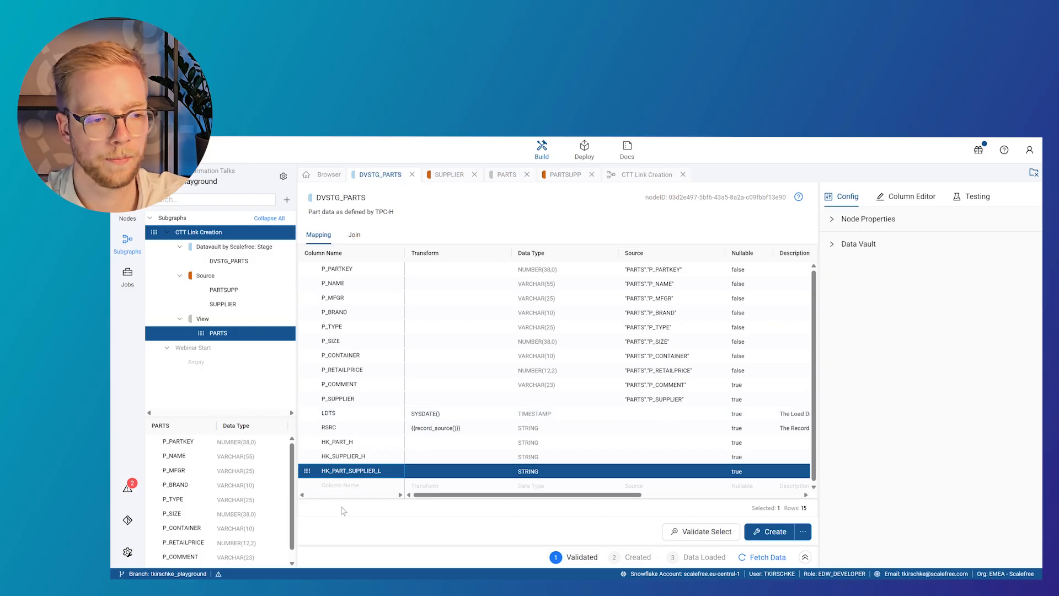
Check the stage's Data Vault settings, create DVSTG_PARTS and fetch its data to review the three hash key columns.
left_click(835, 249)
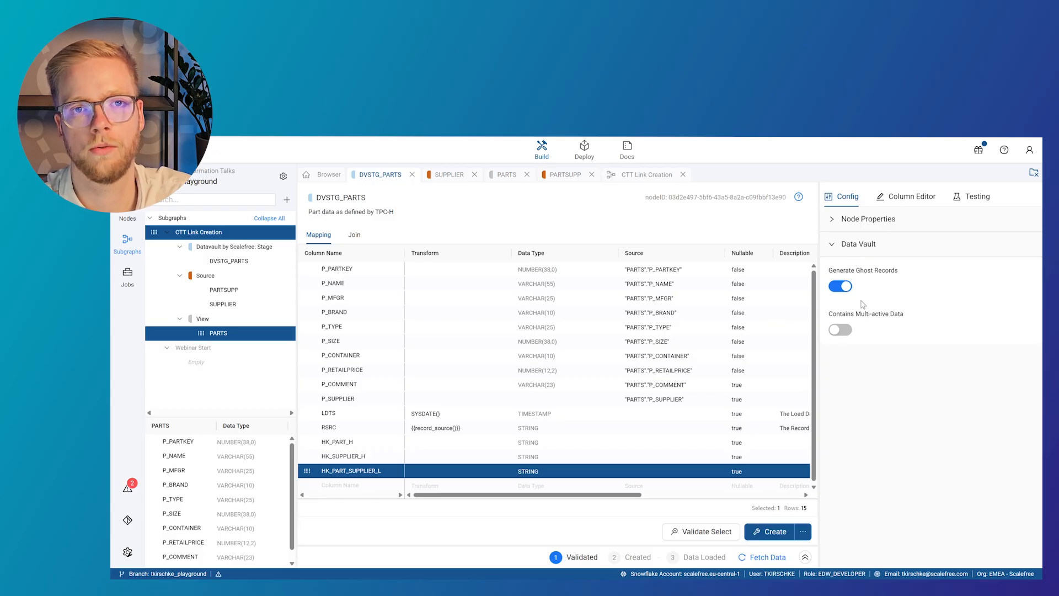
left_click(768, 534)
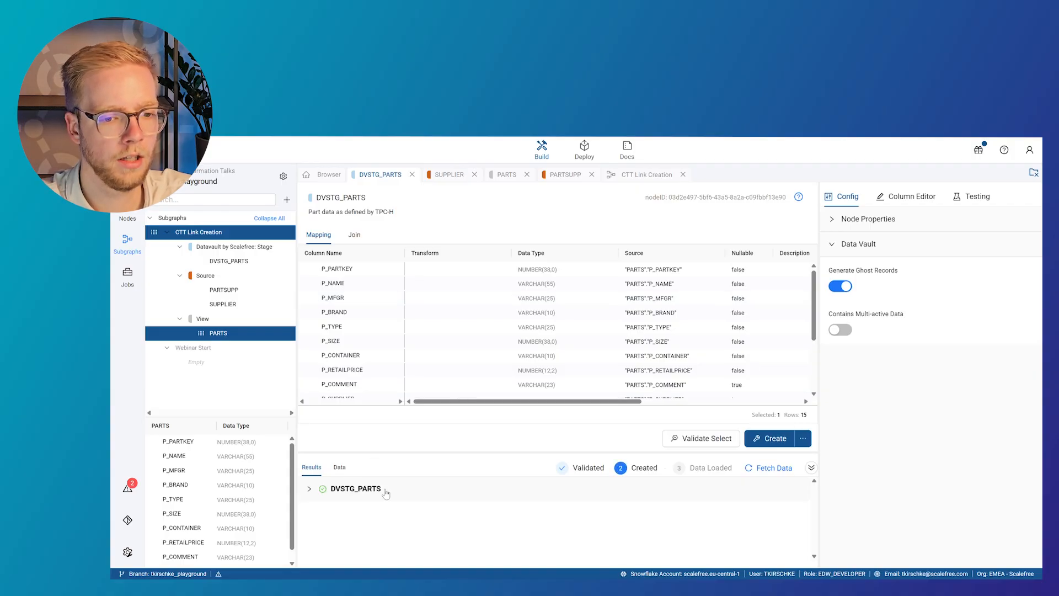
left_click(753, 468)
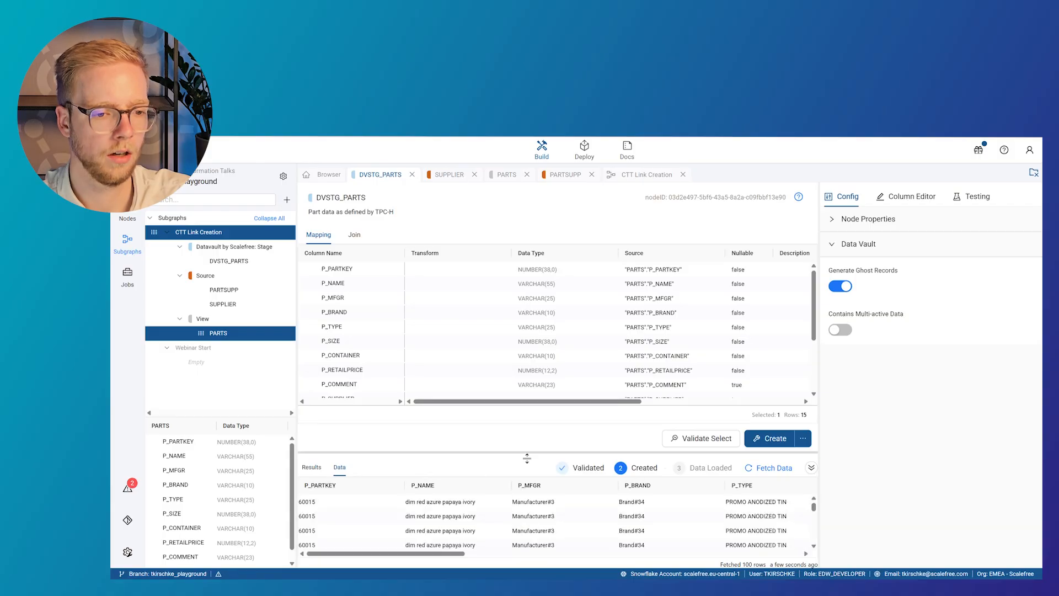
scroll(441, 529, "right", 10)
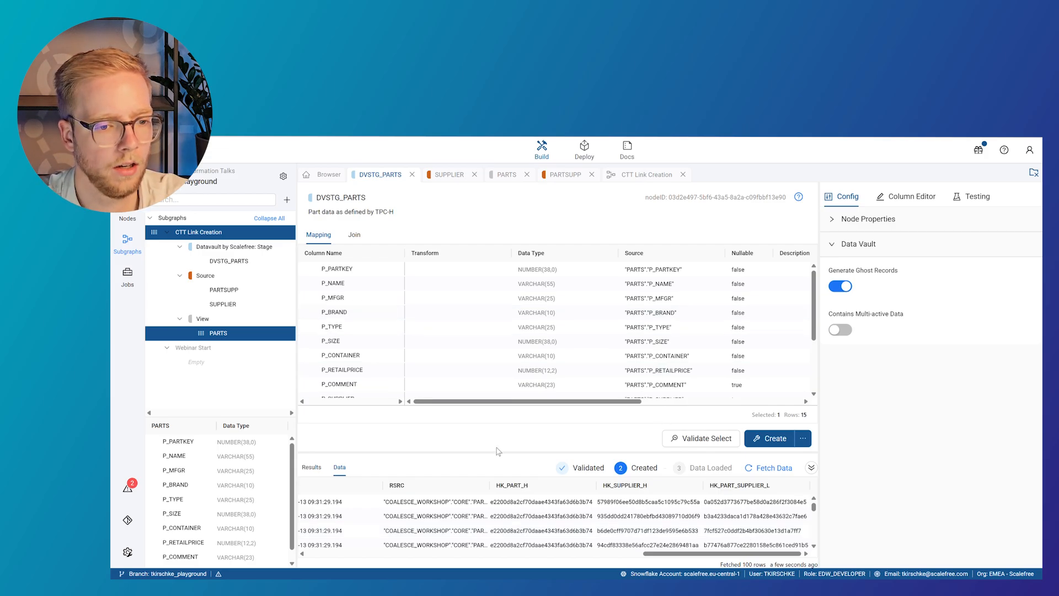
Add a Datavault by Scalefree: Link node from the LDTS, RSRC, HK_PART_H, HK_SUPPLIER_H and HK_PART_SUPPLIER_L columns of DVSTG_PARTS.
scroll(613, 362, "down", 3)
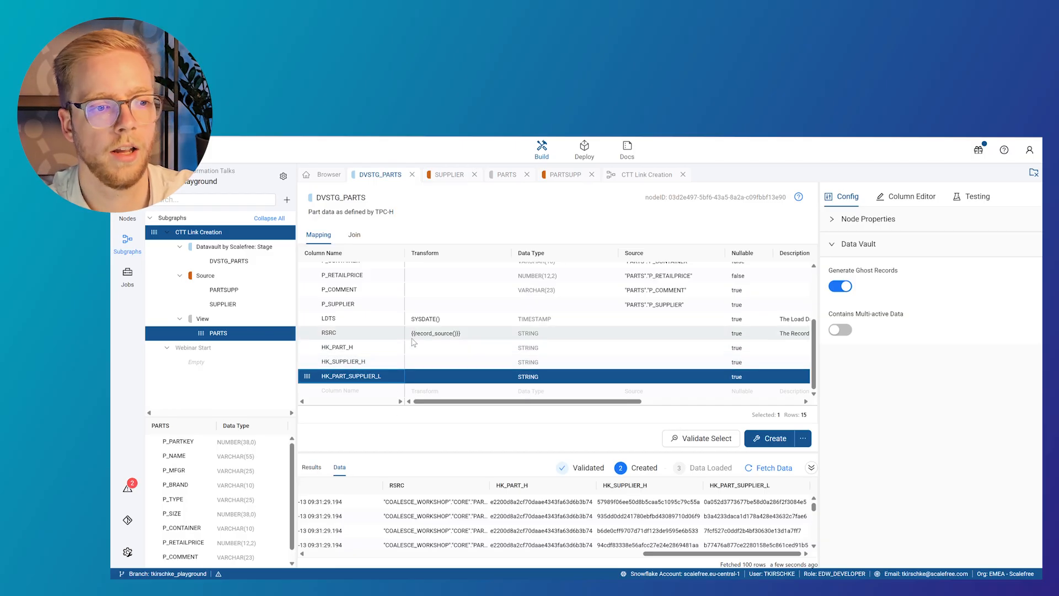
left_click_drag(377, 371, 350, 330)
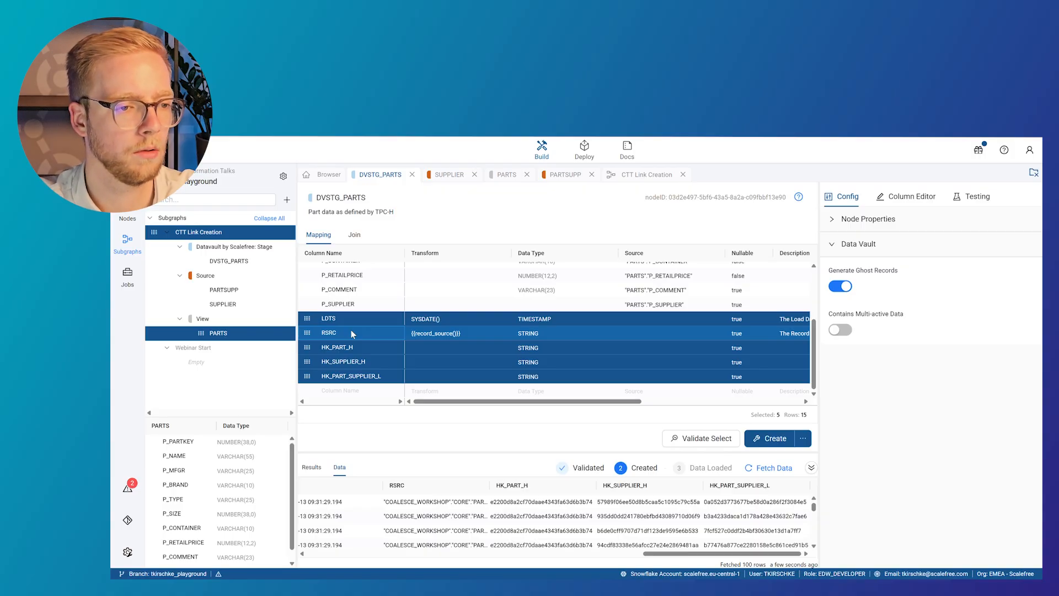
right_click(350, 330)
mouse_move(420, 385)
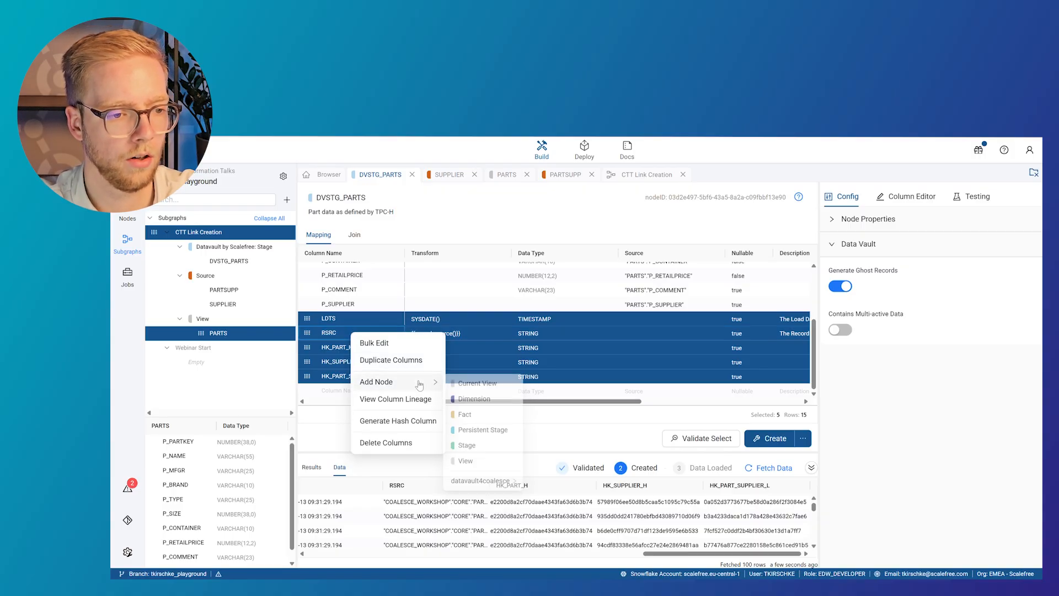
mouse_move(489, 491)
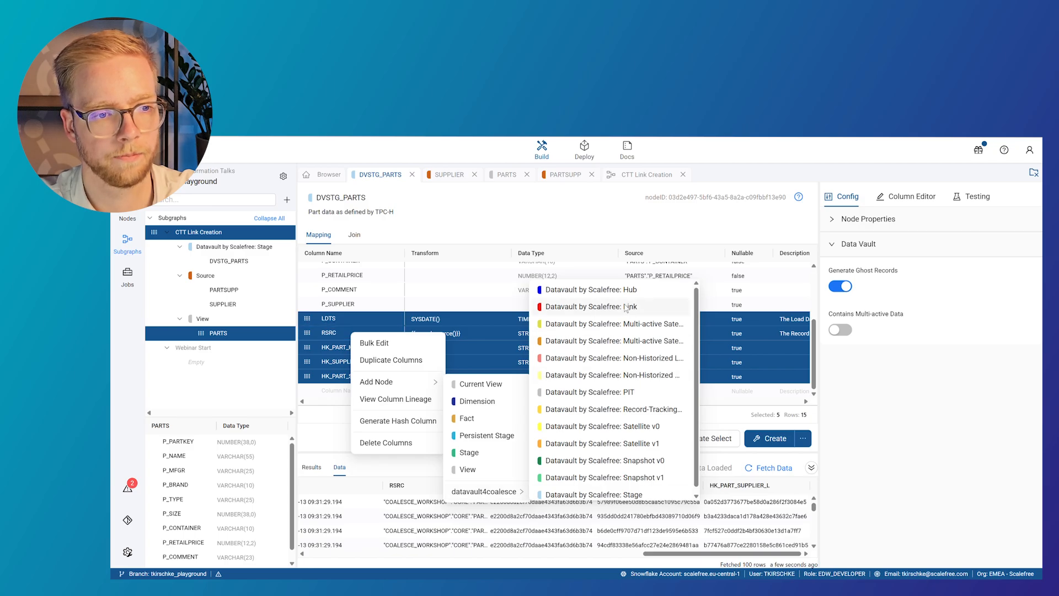
left_click(627, 308)
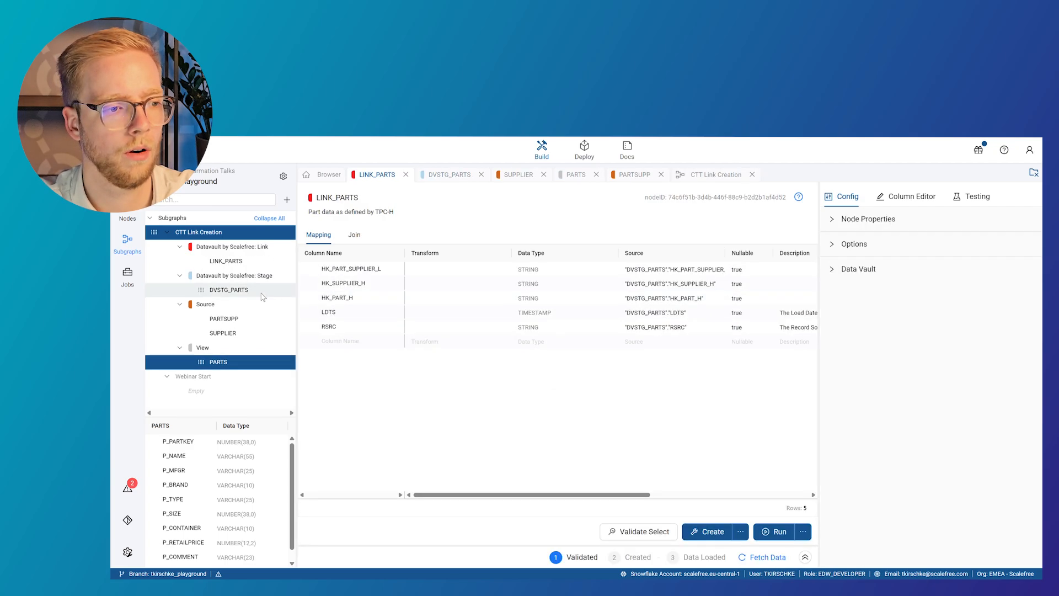
Rename the new link node as LINK_PART_SUPPLIER.
left_click(356, 203)
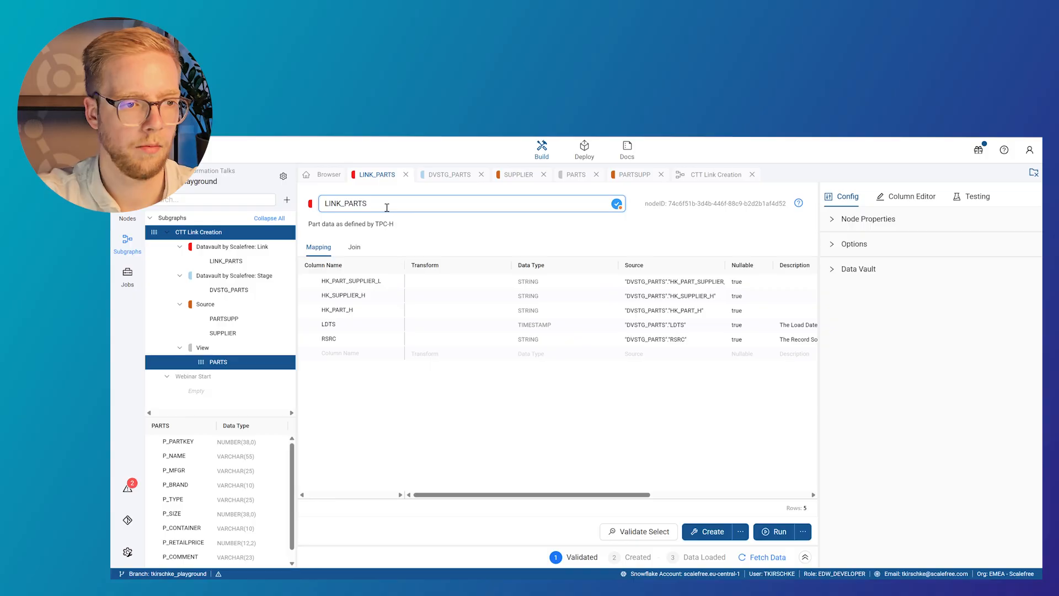
key("BackSpace")
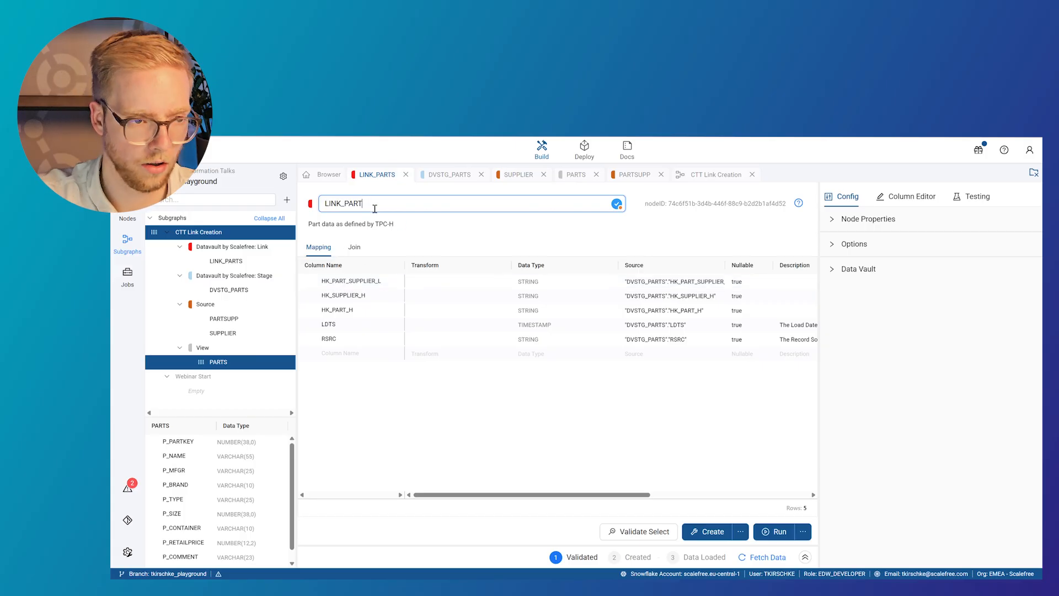
type("_SUPPLIER")
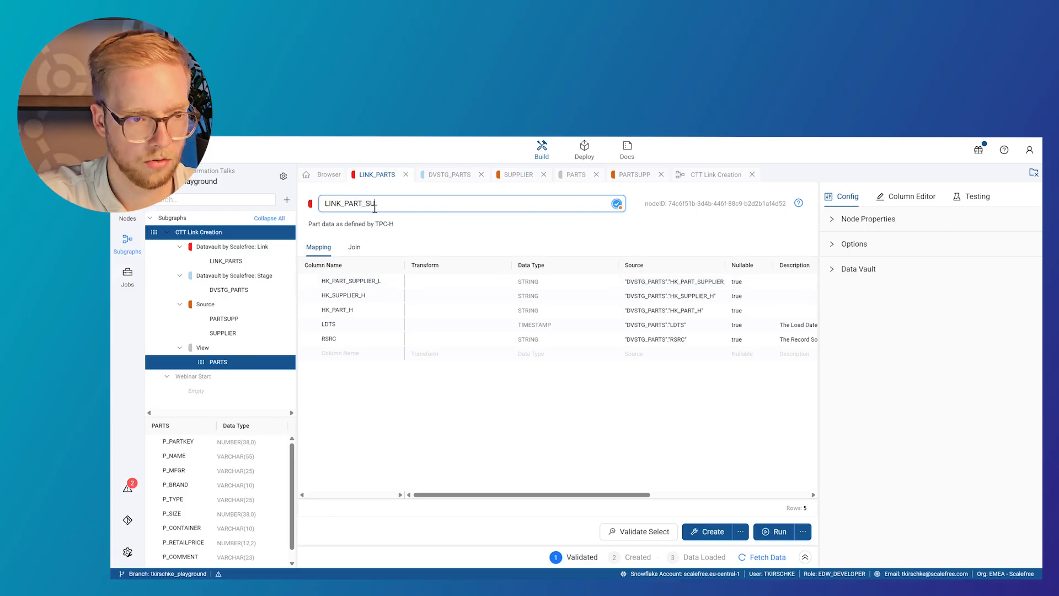
left_click(583, 224)
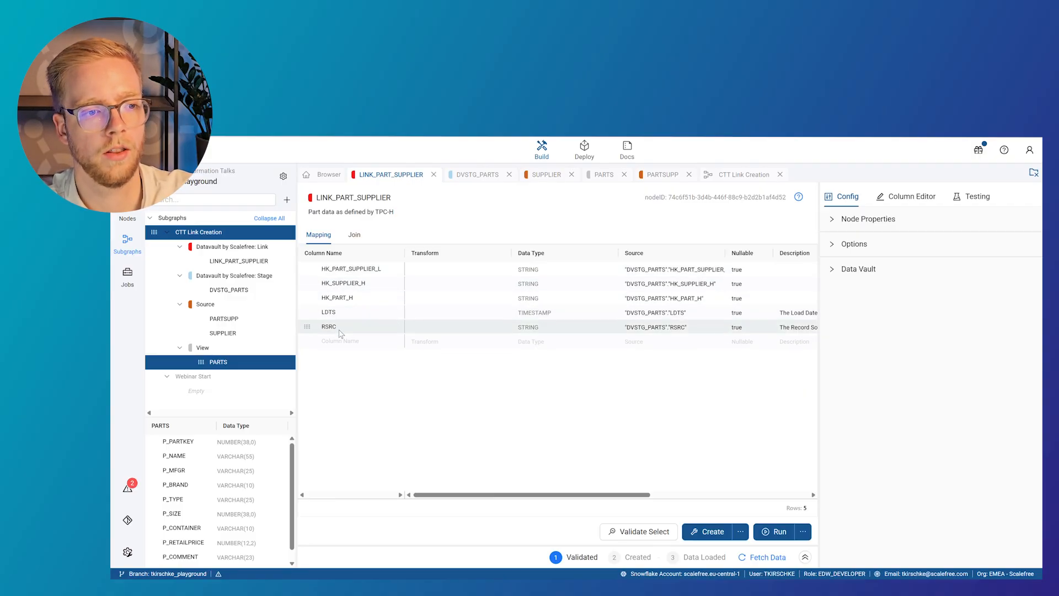
Assign HK_PART_SUPPLIER_L as the Link Hashkey Column in the Data Vault settings of LINK_PART_SUPPLIER.
left_click(837, 271)
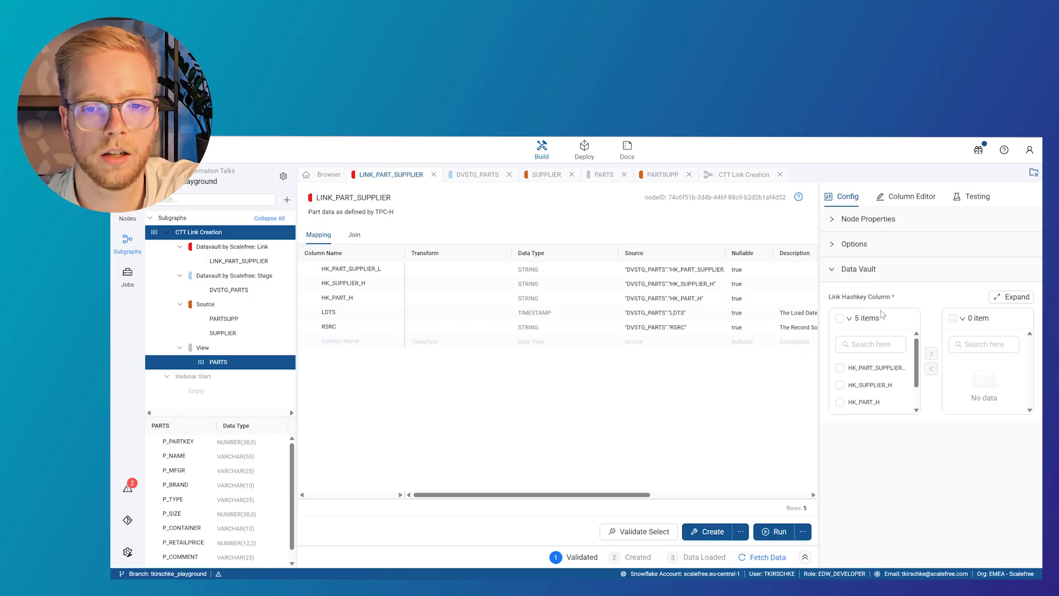
left_click_drag(829, 300, 892, 304)
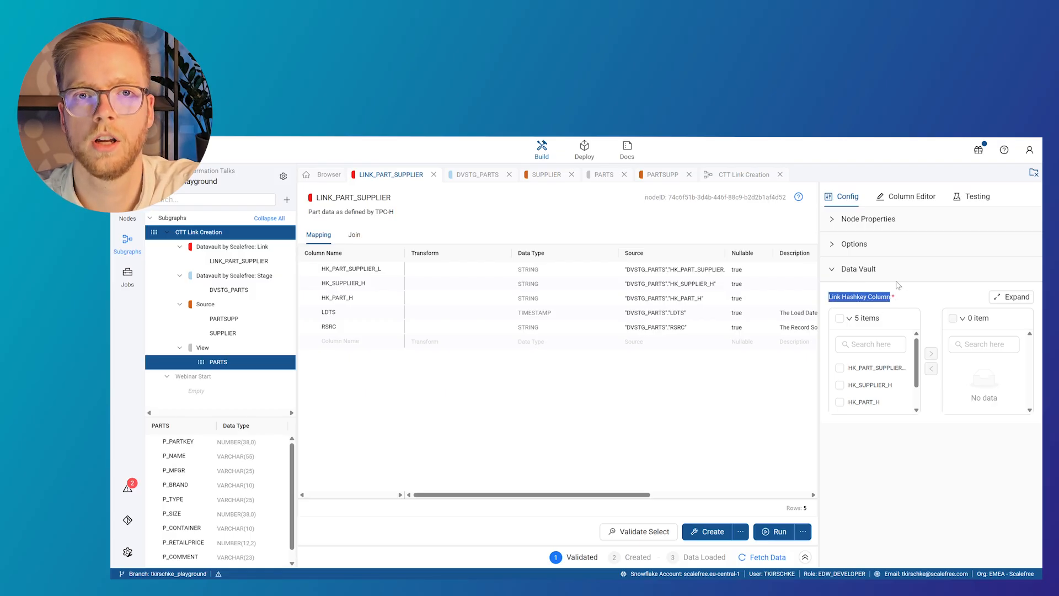
left_click(859, 370)
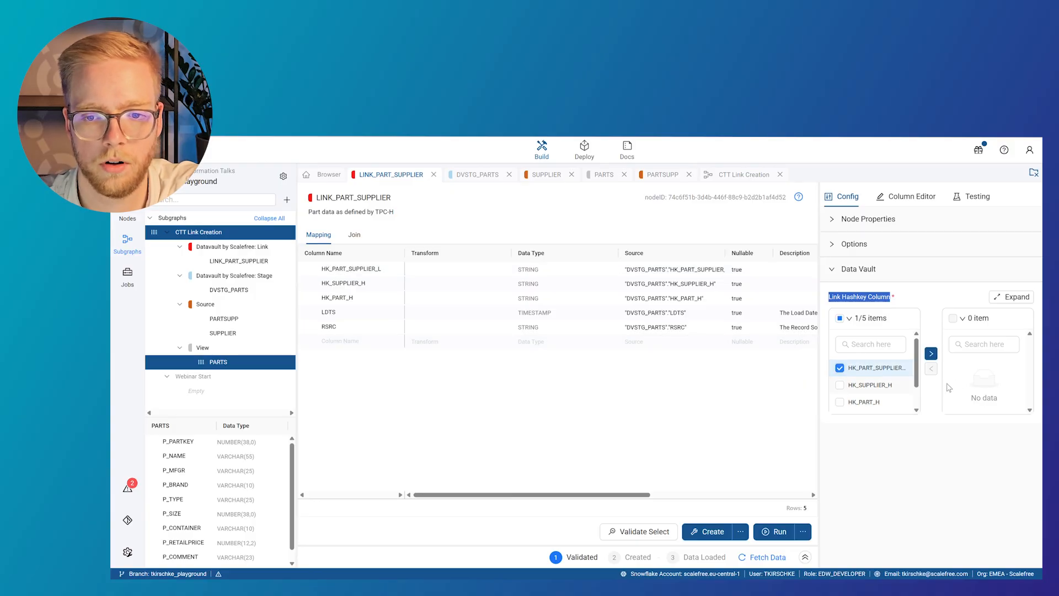
left_click(931, 354)
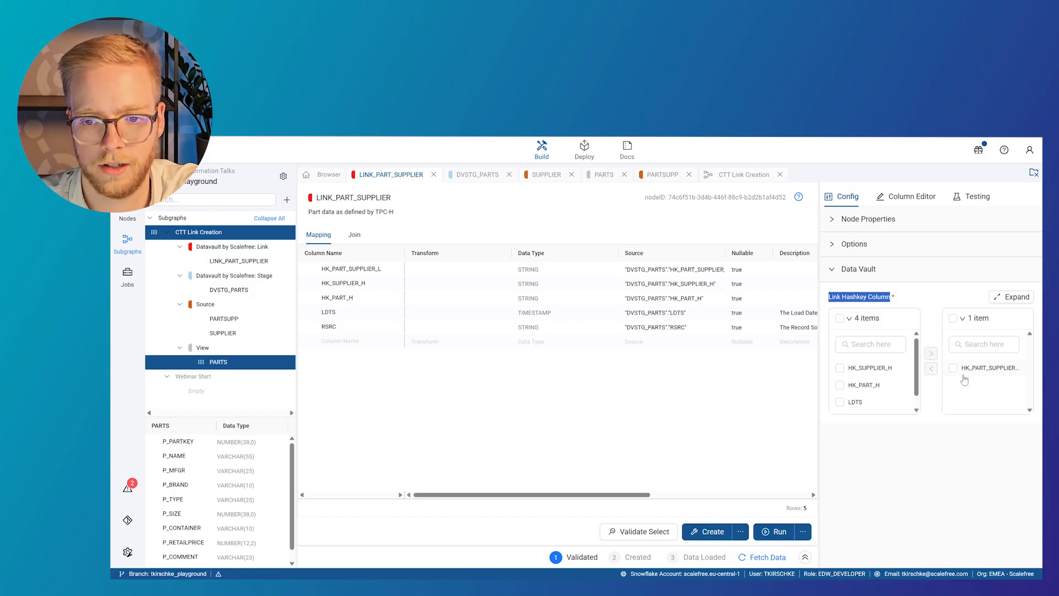
Create the LINK_PART_SUPPLIER table and review the CREATE TABLE statement in its results.
left_click(709, 531)
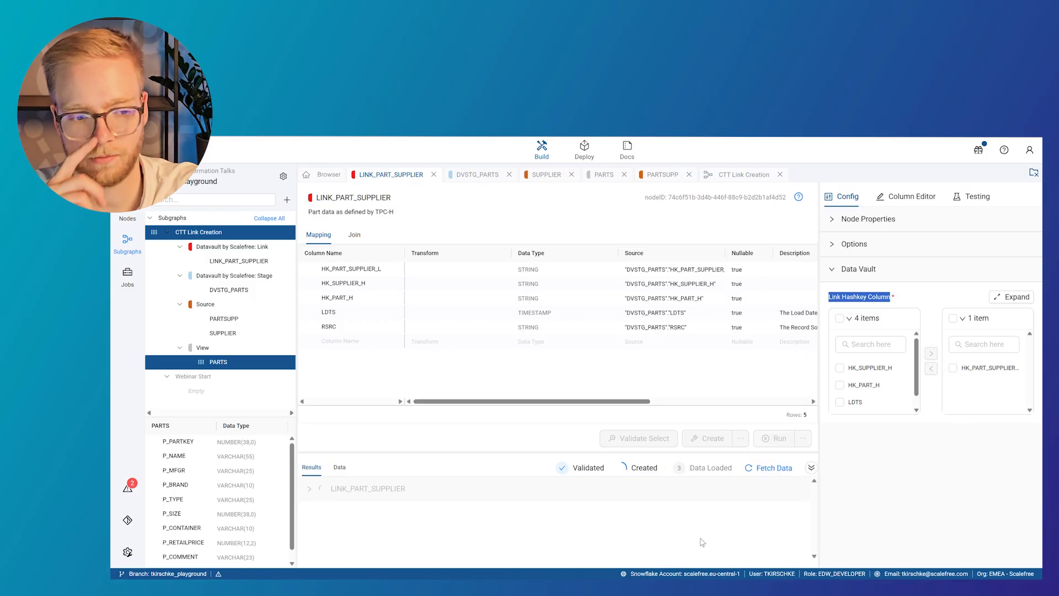
left_click(446, 485)
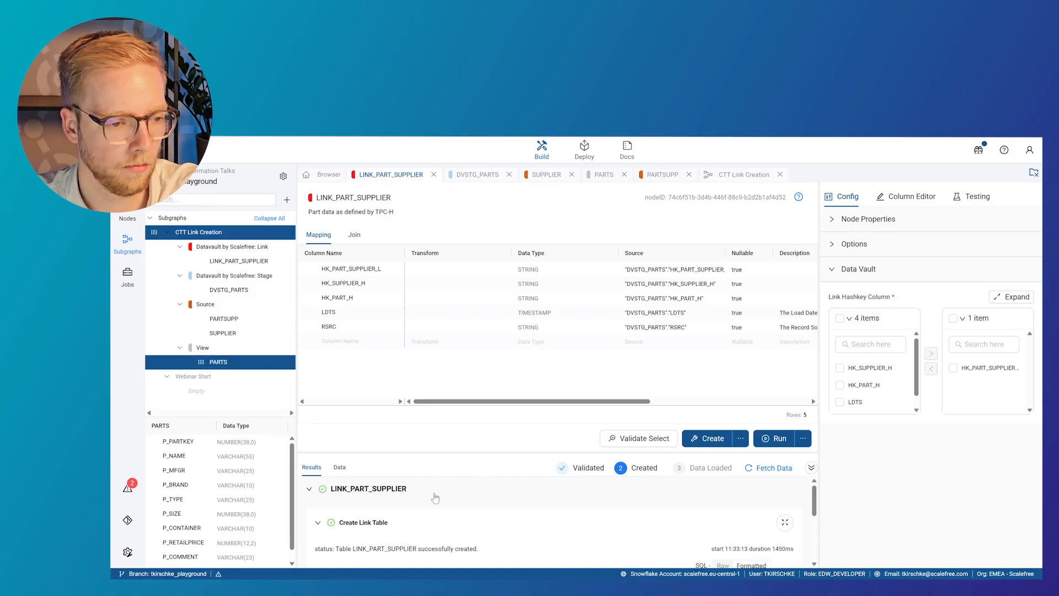
scroll(442, 493, "down", 1)
scroll(463, 486, "down", 1)
left_click_drag(494, 538, 318, 486)
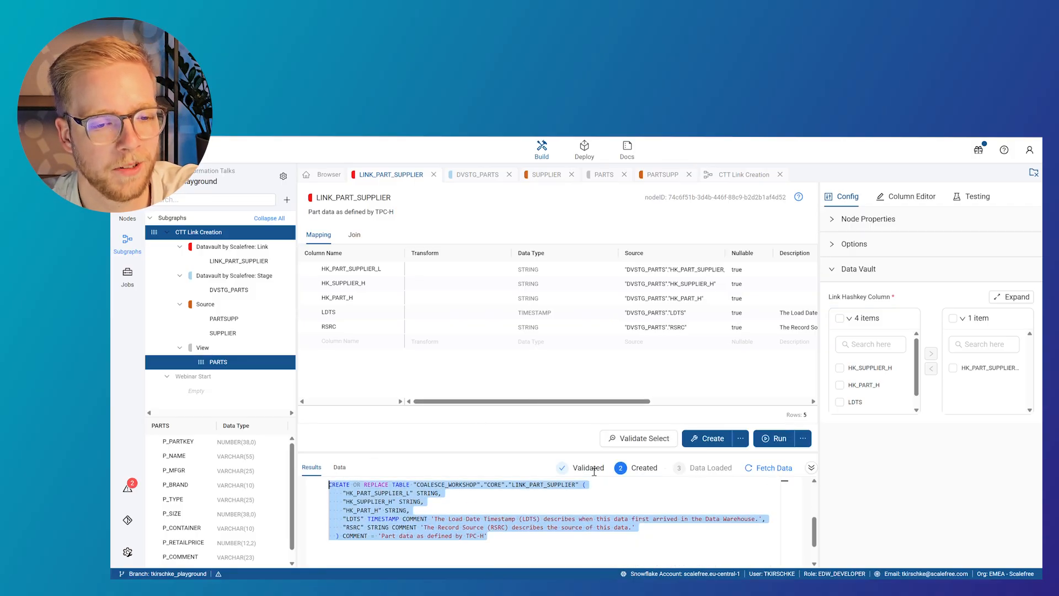
Run LINK_PART_SUPPLIER to load its data and look through the fetched hash key rows.
left_click(780, 439)
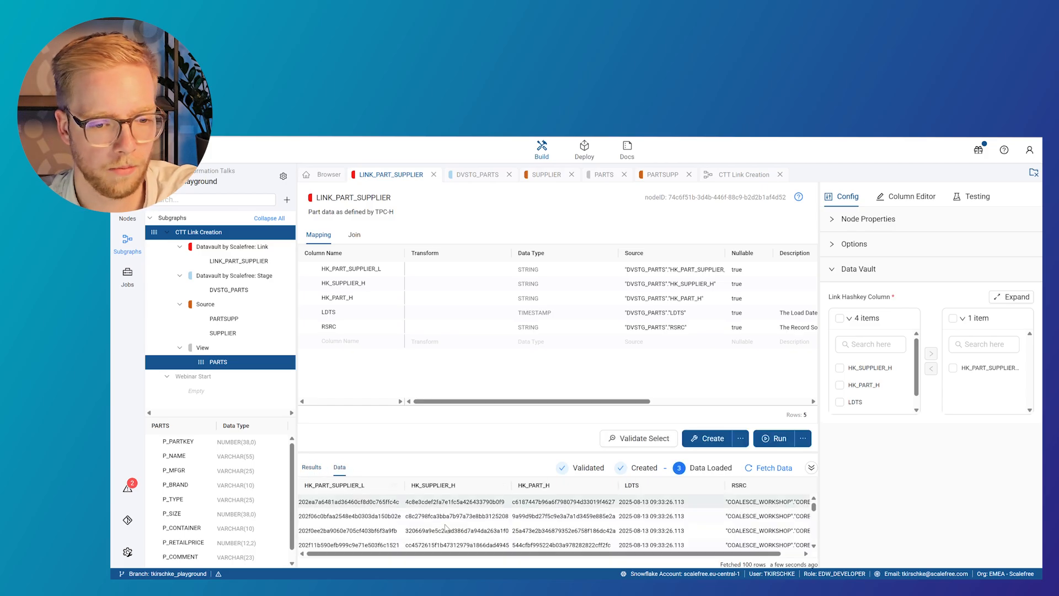
scroll(776, 529, "down", 1)
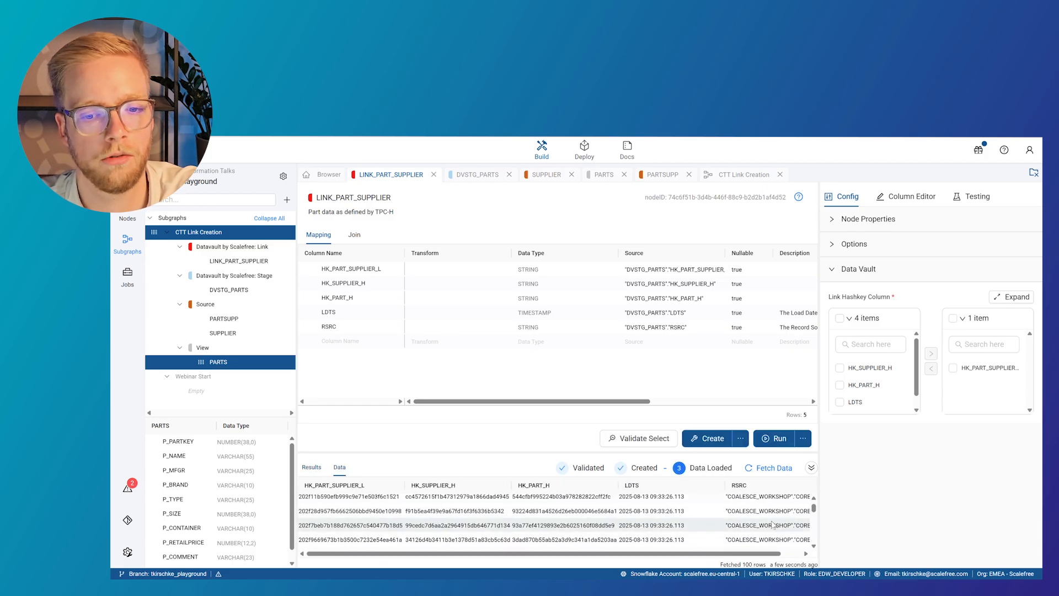
scroll(774, 525, "down", 5)
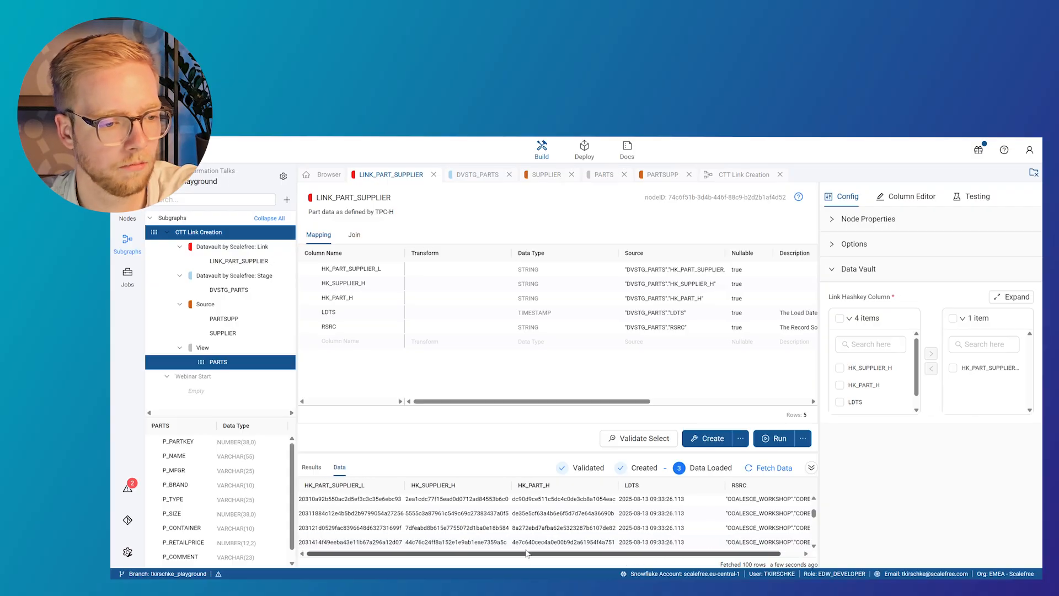
scroll(519, 532, "down", 3)
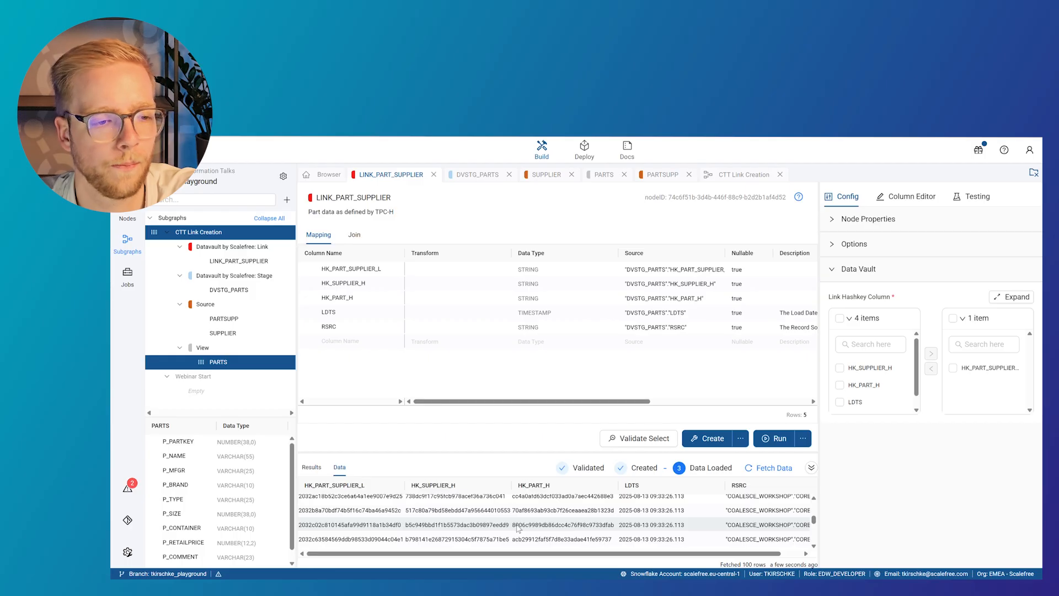
scroll(519, 528, "down", 5)
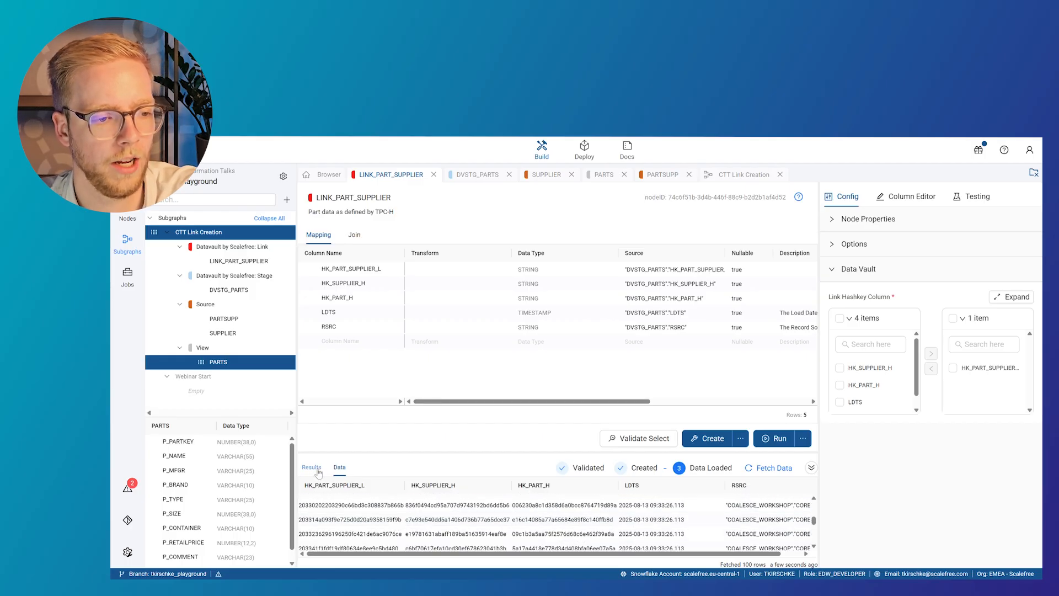
Examine the INSERT statement of the link load, including its NOT EXISTS filter, QUALIFY deduplication and final SELECT.
left_click(312, 467)
left_click(394, 489)
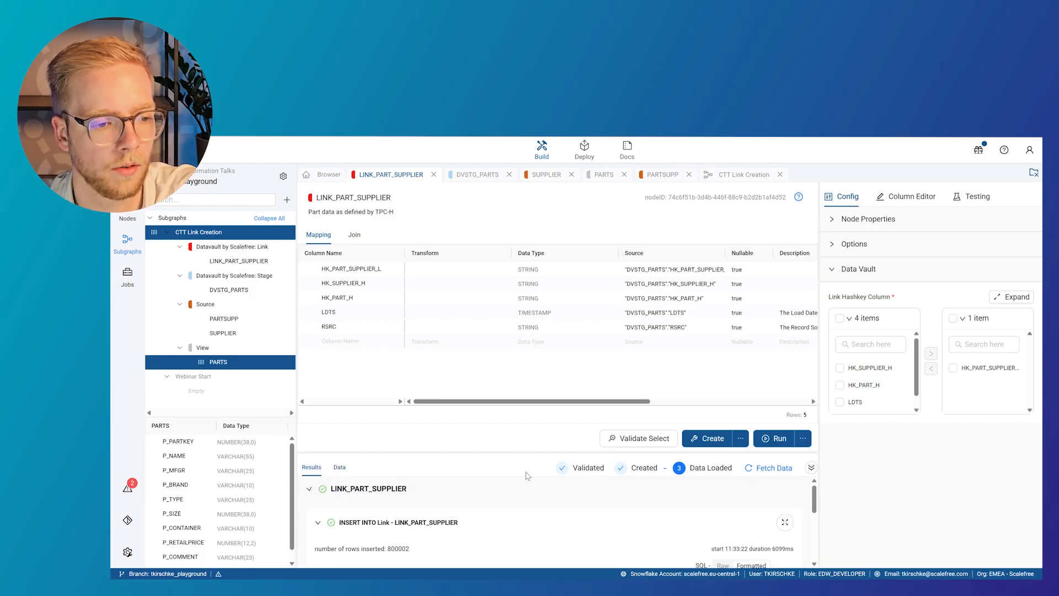
scroll(451, 500, "down", 2)
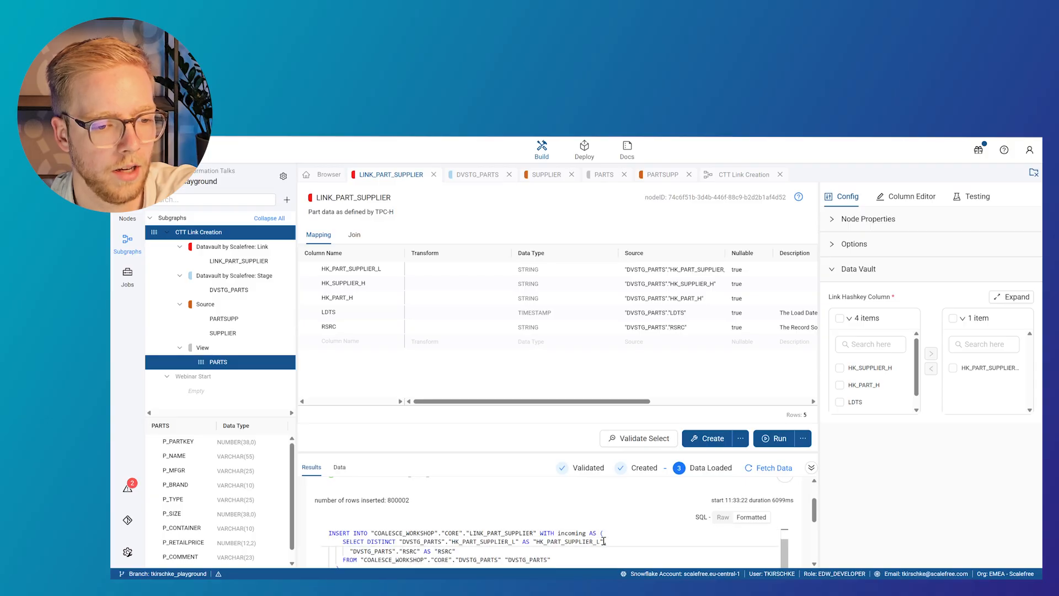
scroll(334, 559, "down", 5)
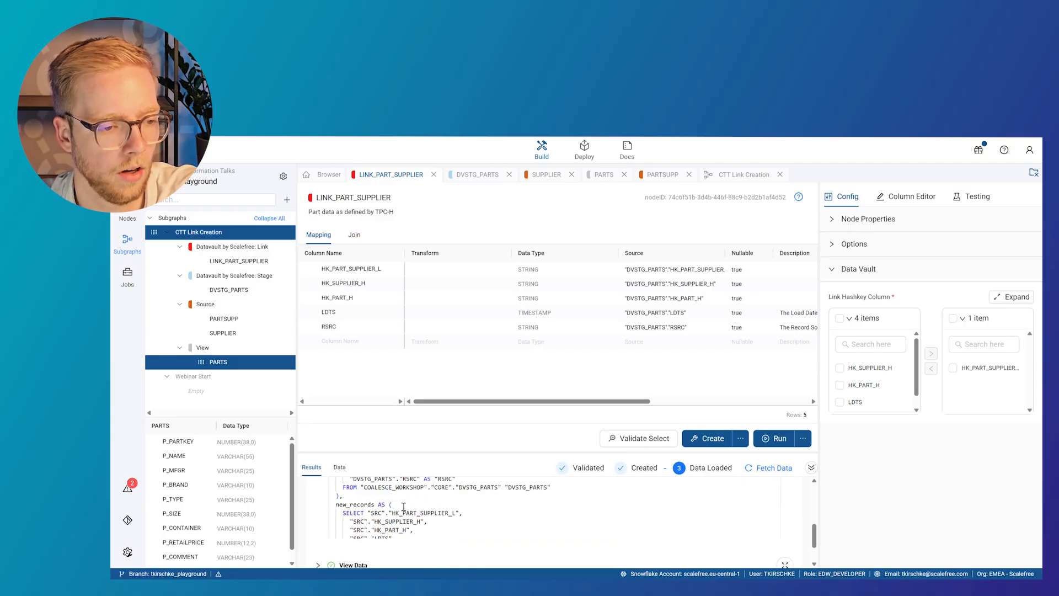
scroll(432, 515, "down", 5)
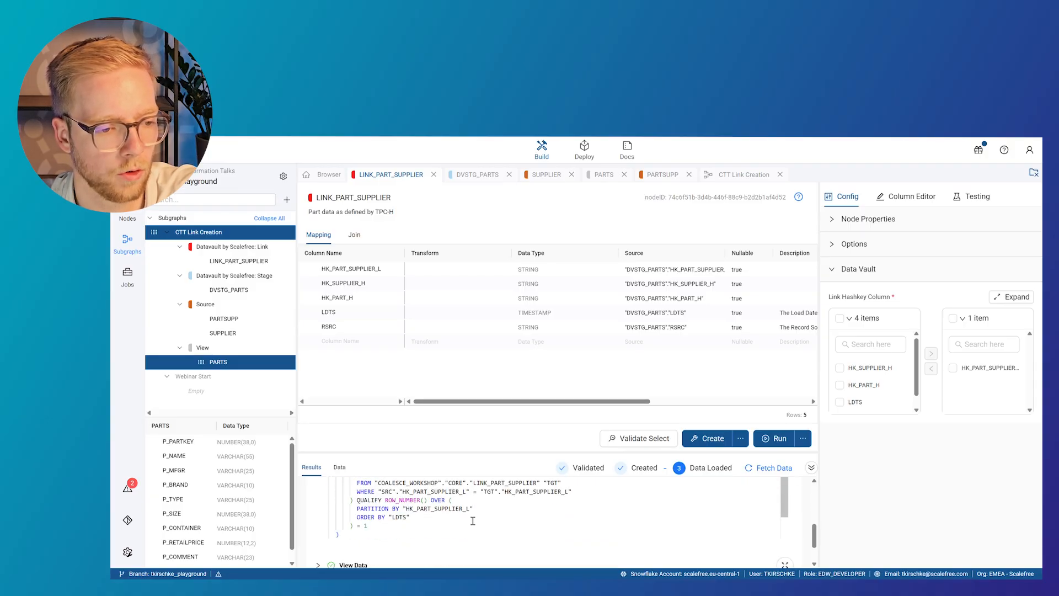
left_click(426, 526)
scroll(431, 524, "down", 1)
left_click_drag(440, 517, 331, 521)
scroll(436, 514, "up", 3)
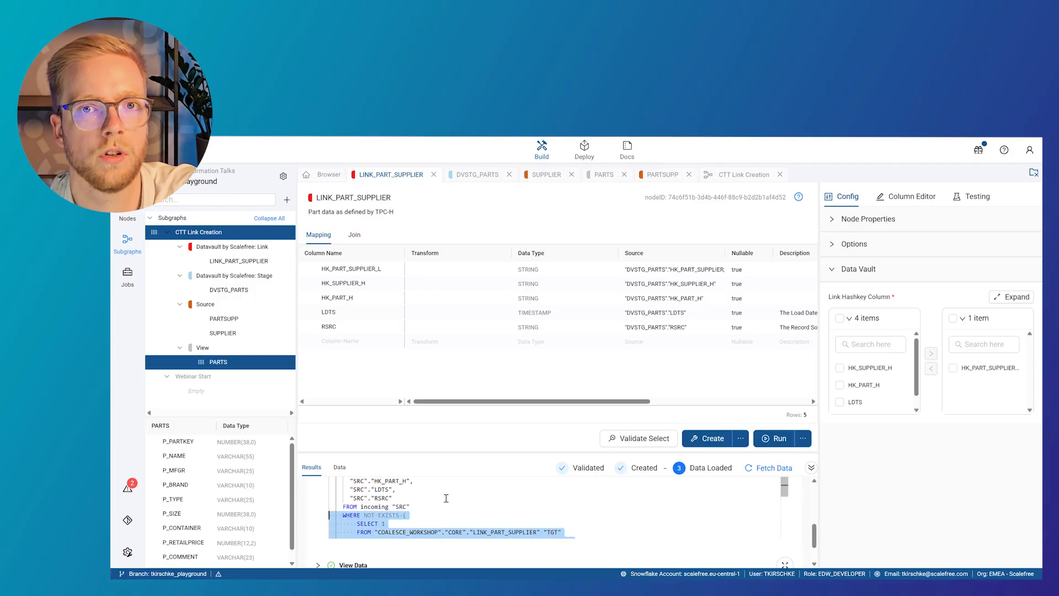
scroll(453, 505, "down", 2)
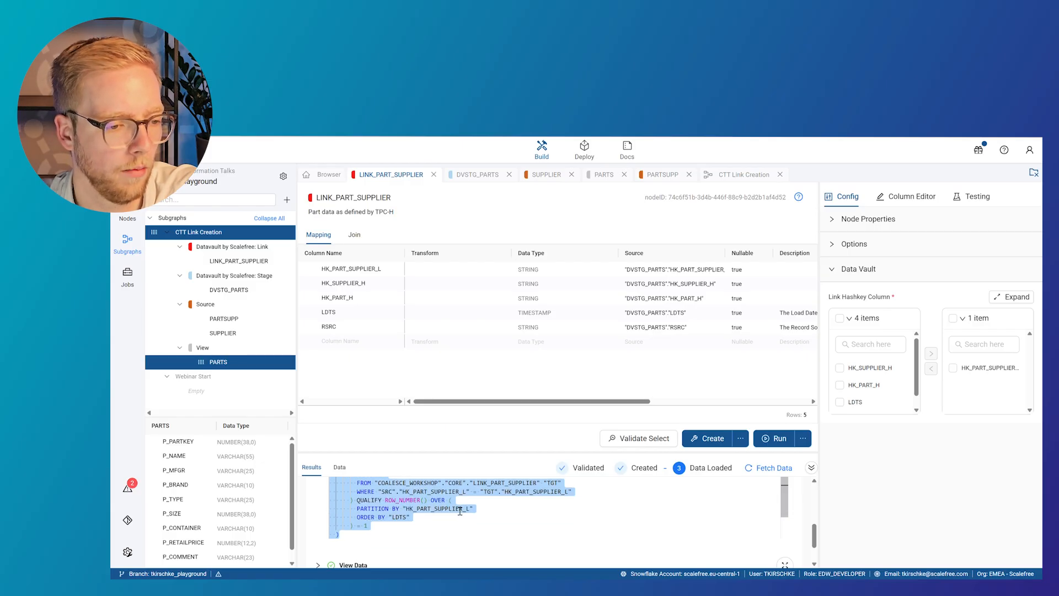
scroll(460, 510, "down", 2)
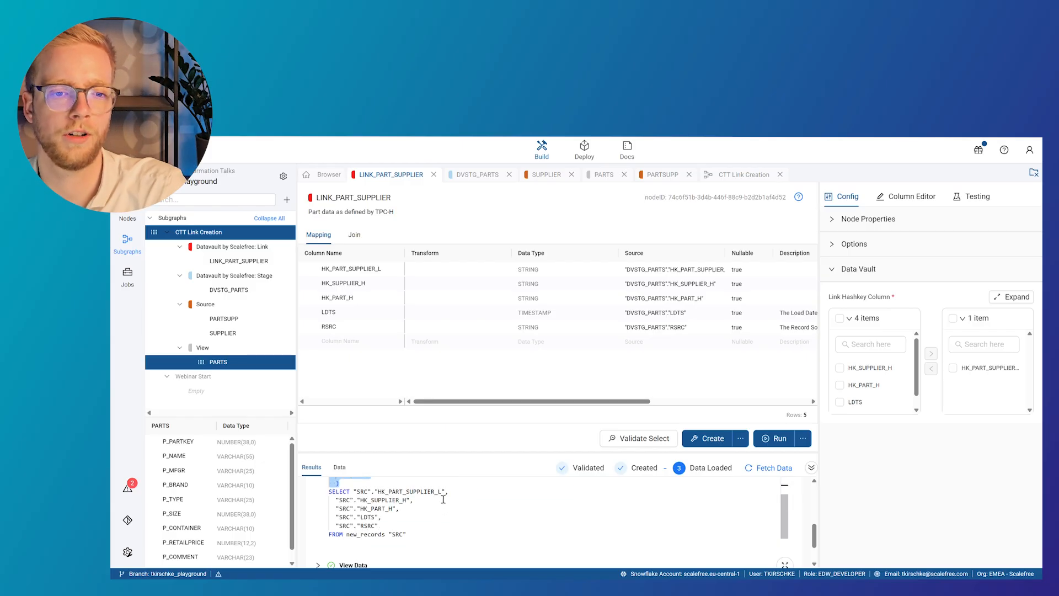
Run LINK_PART_SUPPLIER a second time and compare the number of rows inserted with the first load.
left_click(775, 438)
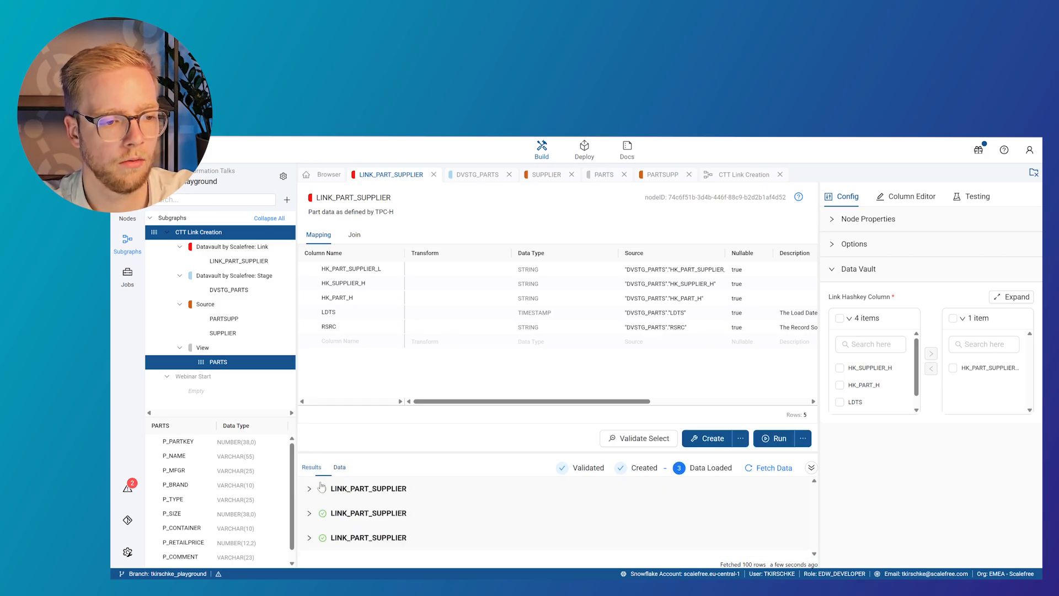
left_click(322, 487)
left_click_drag(323, 550, 408, 550)
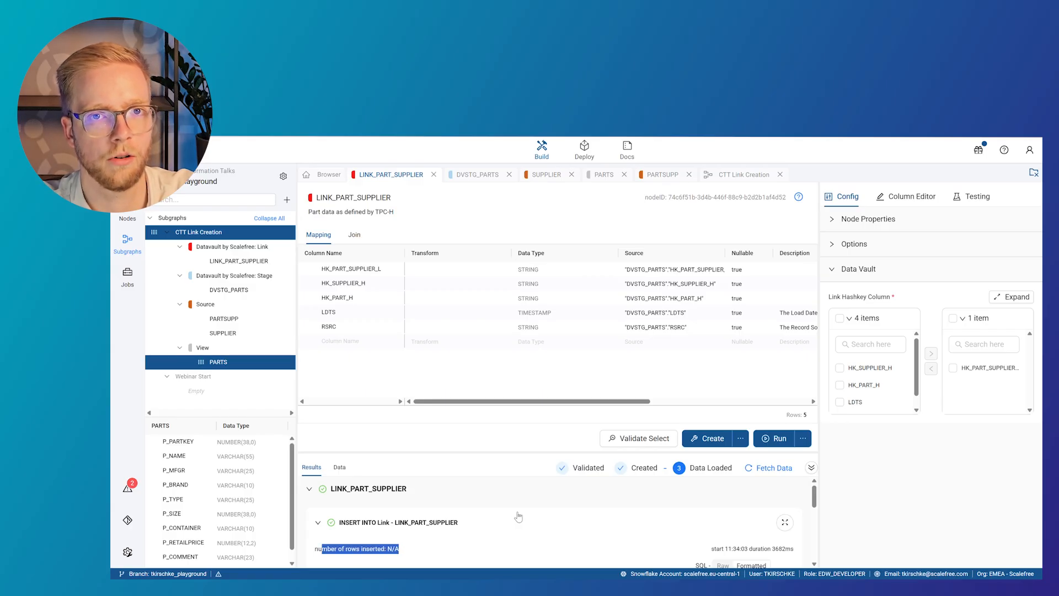
scroll(485, 529, "down", 3)
scroll(485, 529, "up", 1)
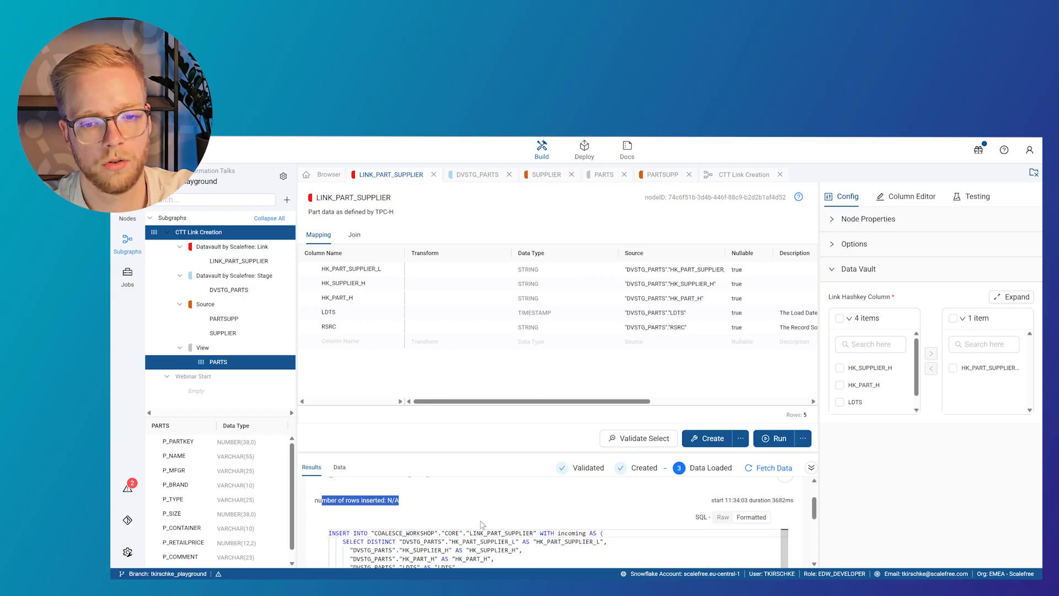
scroll(482, 524, "up", 3)
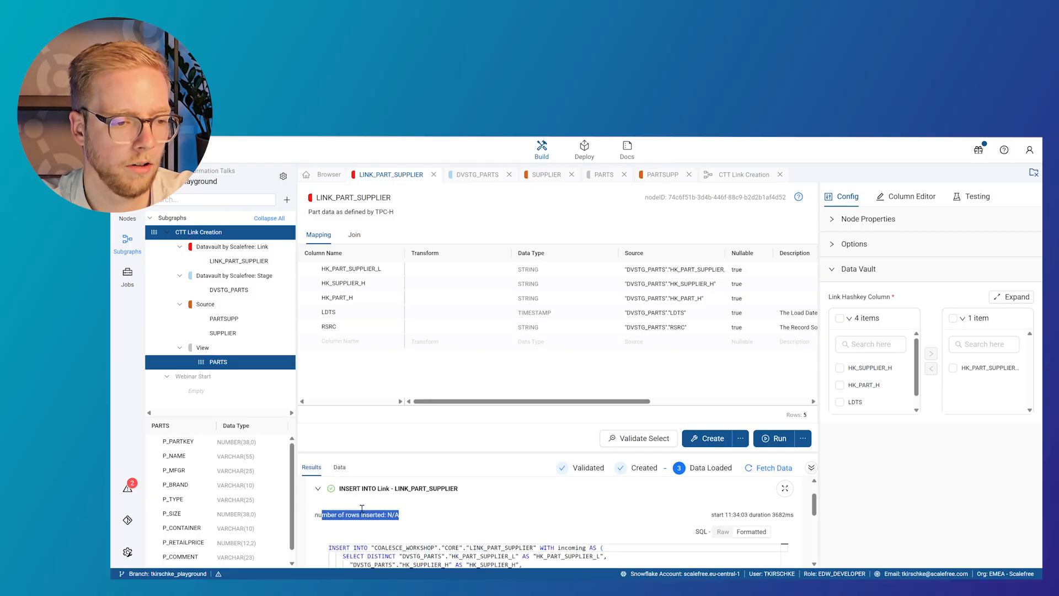
left_click(324, 513)
left_click(318, 492)
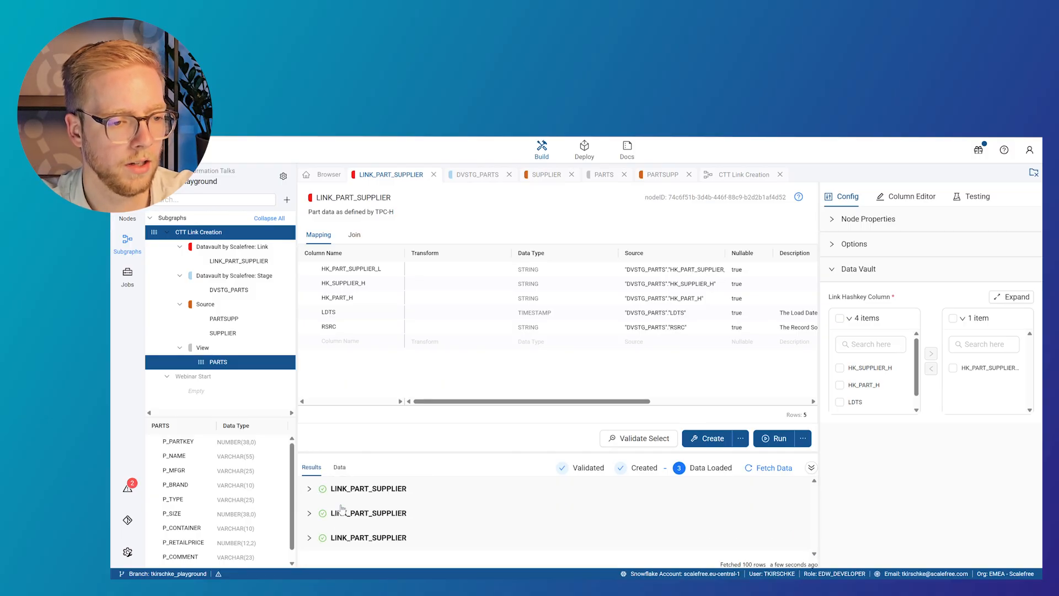
left_click(310, 516)
scroll(355, 534, "down", 1)
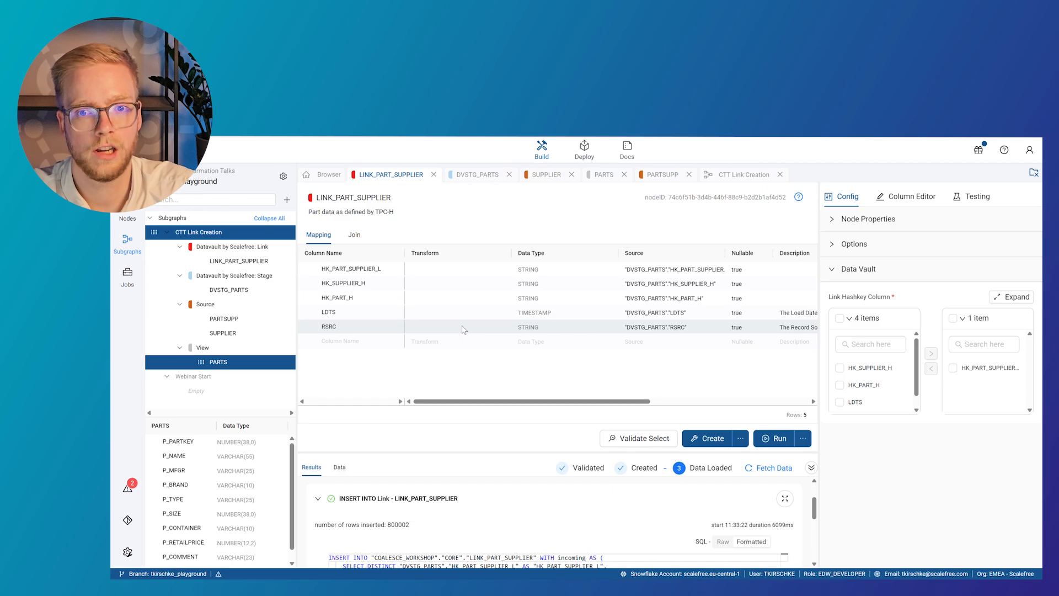
left_click(875, 224)
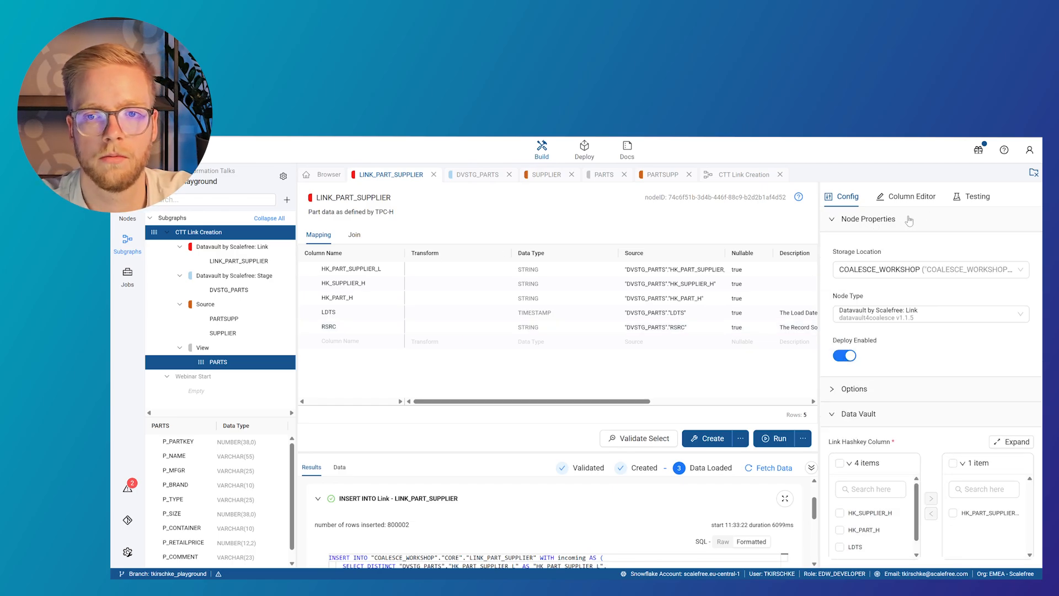
left_click(910, 221)
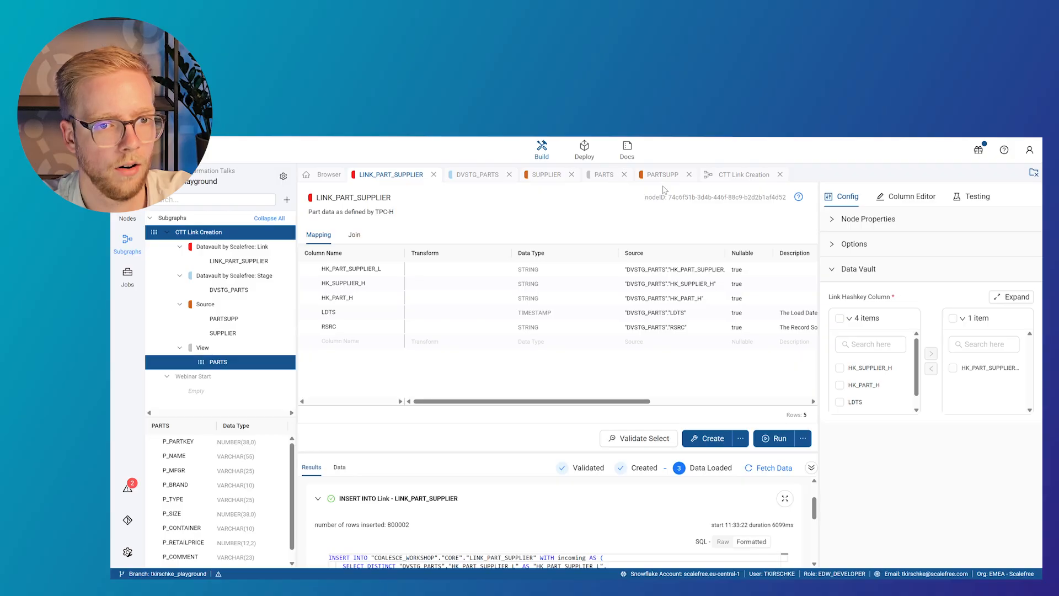
Inspect the columns of the SUPPLIER and PARTSUPP source nodes from the CTT Link Creation subgraph.
left_click(734, 176)
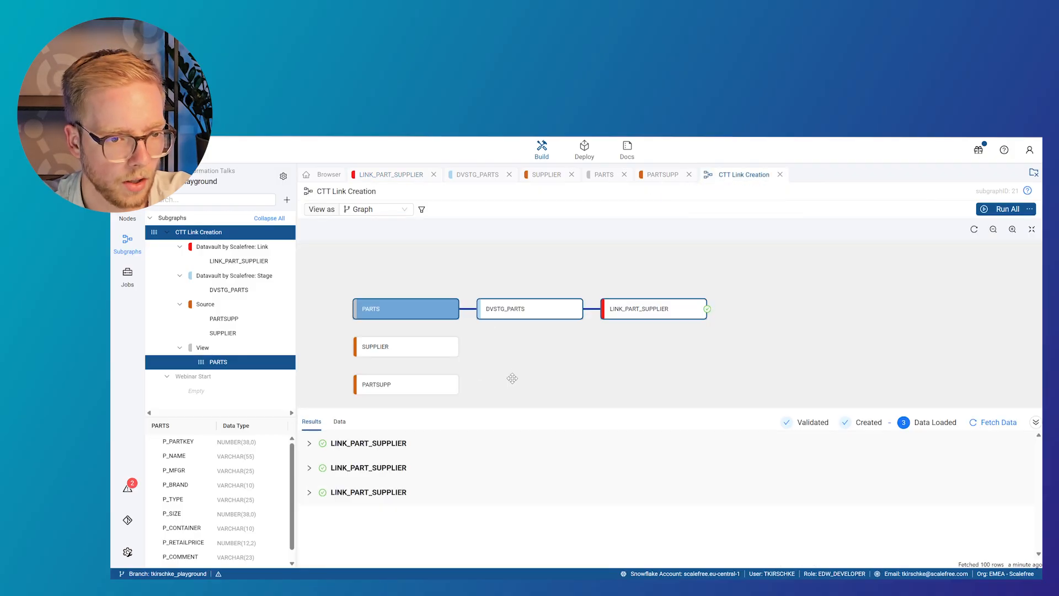
left_click(546, 366)
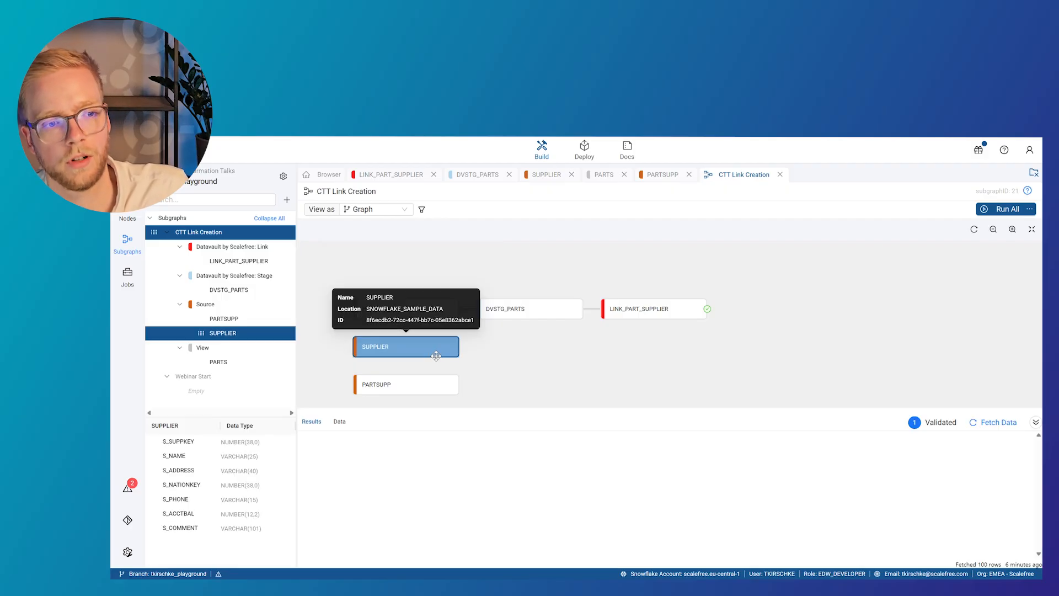
double_click(436, 355)
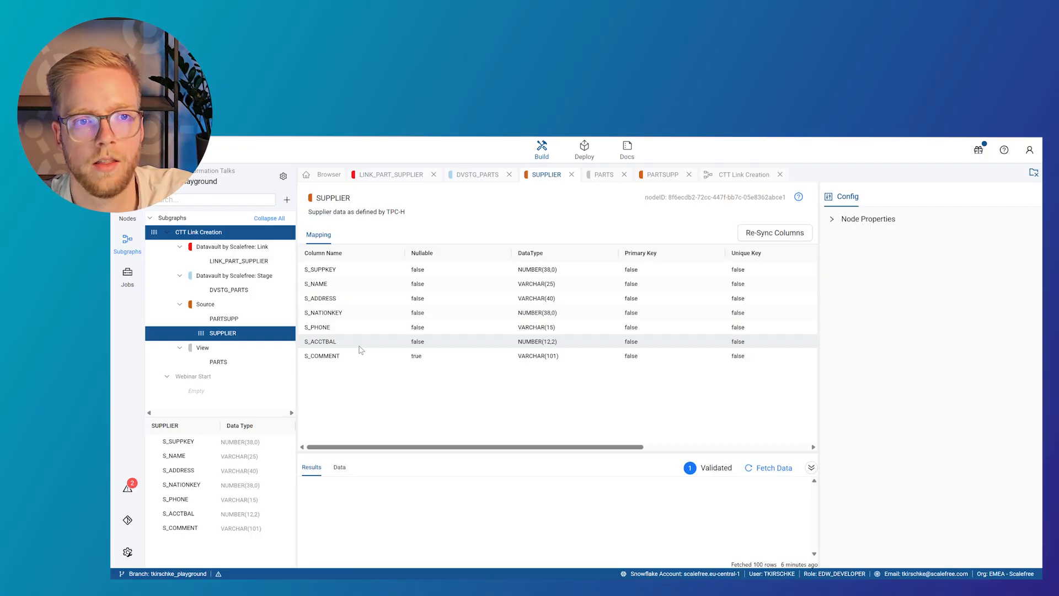
left_click(712, 177)
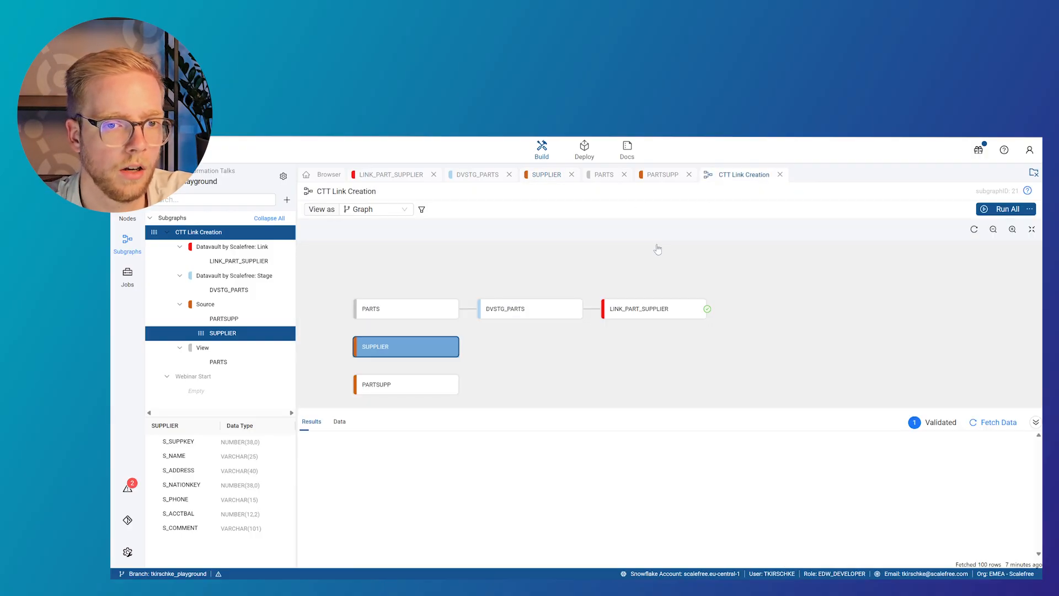
left_click(417, 390)
double_click(437, 386)
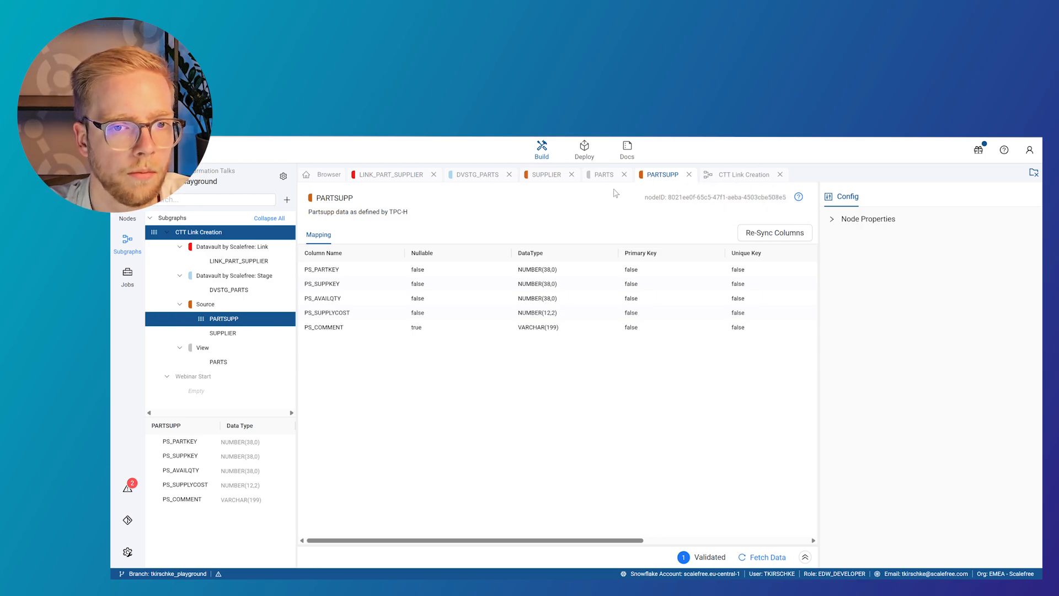
Add a Datavault by Scalefree: Stage node on top of PARTSUPP in the CTT Link Creation subgraph.
left_click(742, 175)
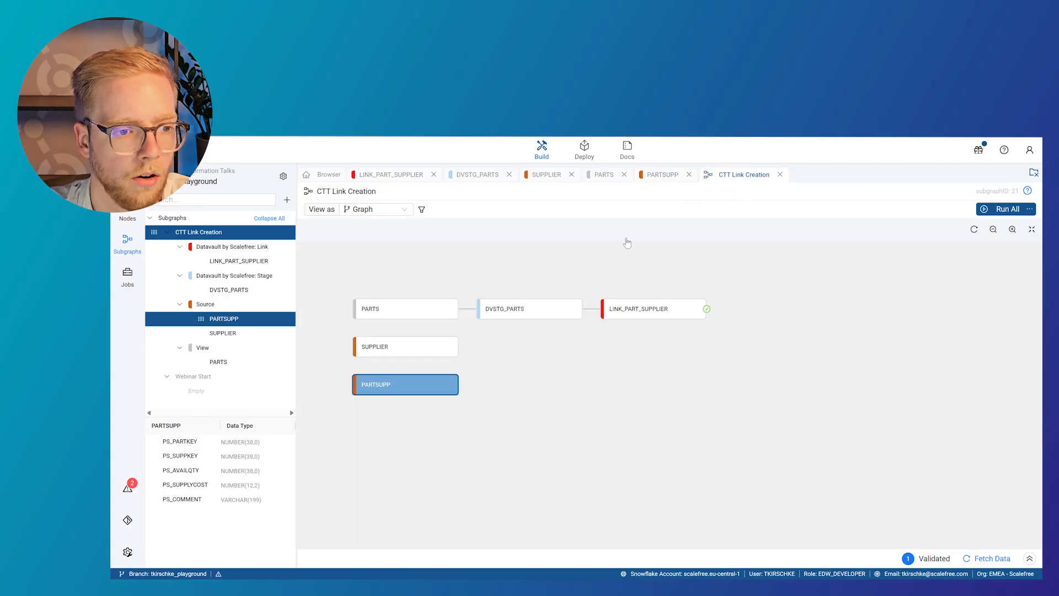
left_click(520, 434)
left_click(428, 393)
right_click(425, 395)
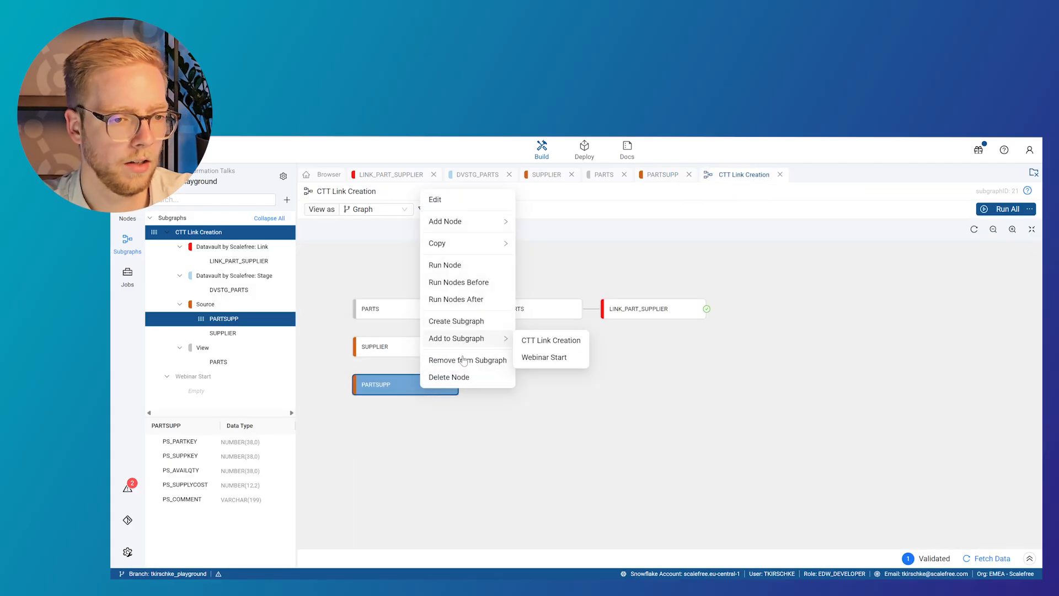
mouse_move(469, 252)
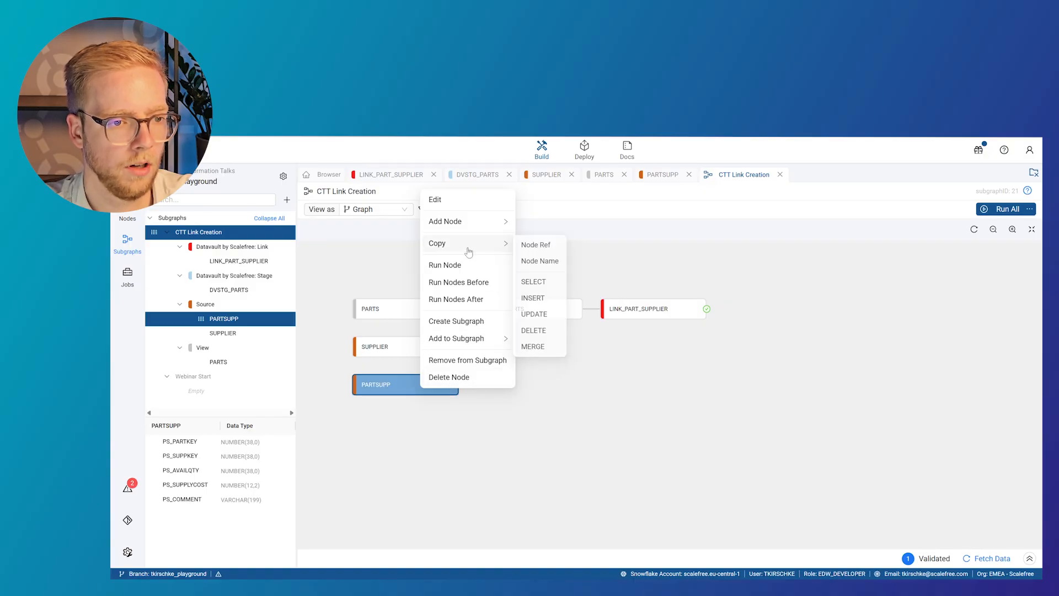
mouse_move(486, 222)
mouse_move(574, 331)
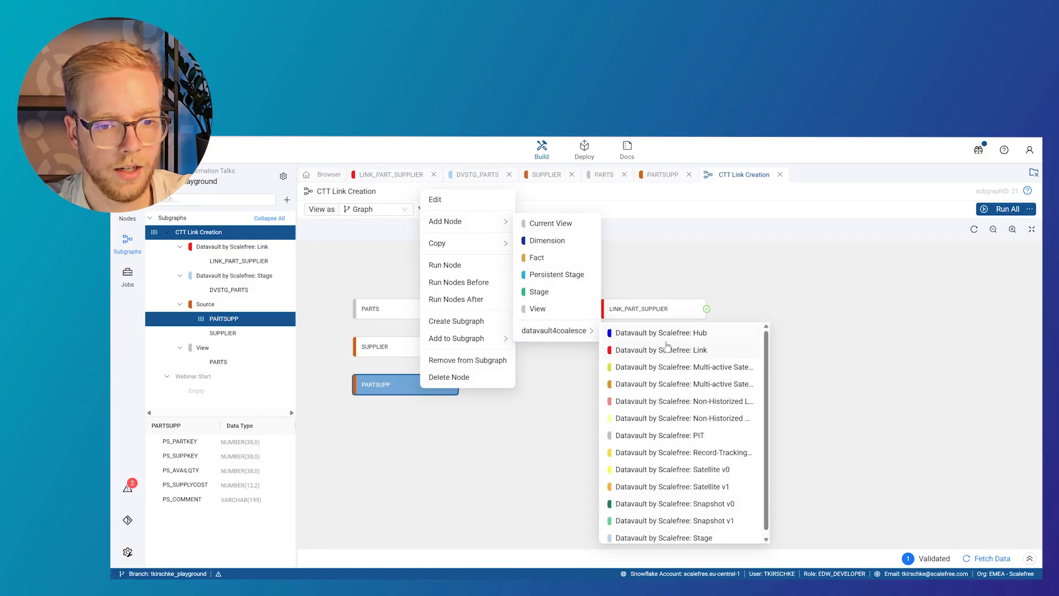
left_click(720, 533)
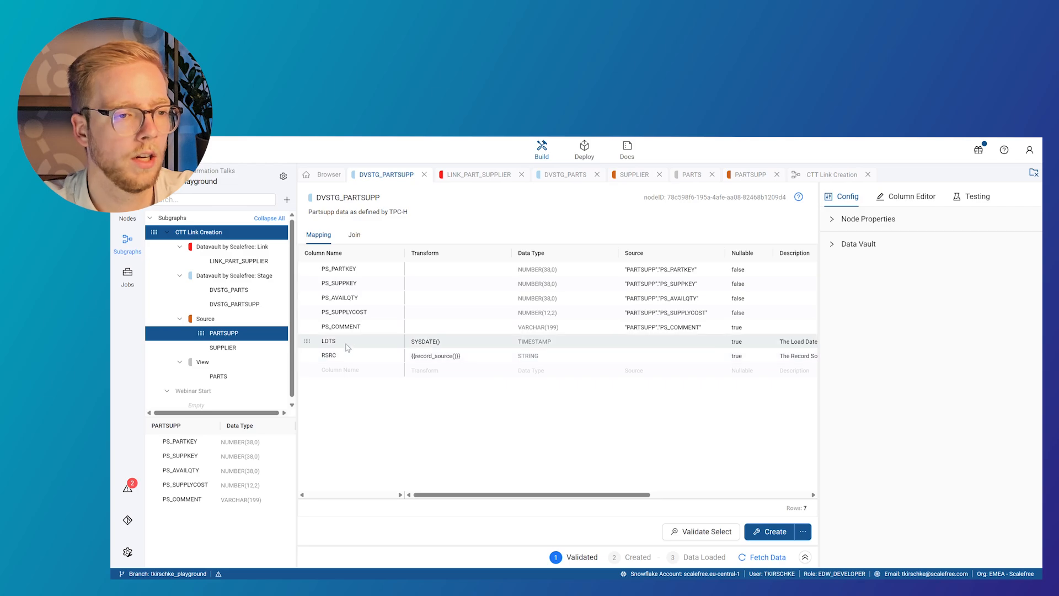
Generate a hash column from PS_PARTKEY in DVSTG_PARTSUPP.
left_click(357, 270)
right_click(358, 271)
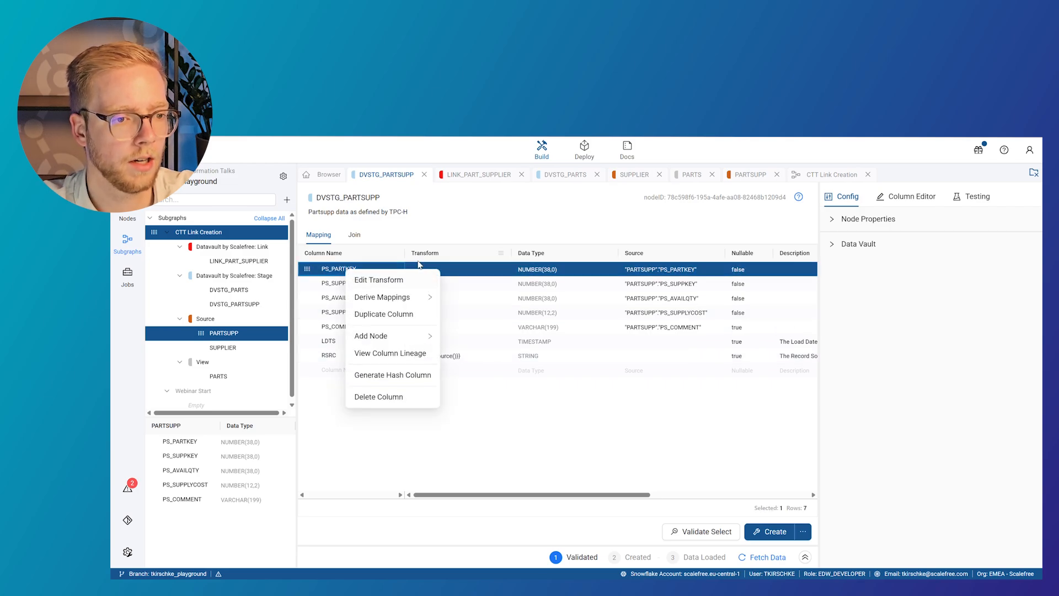
left_click(414, 374)
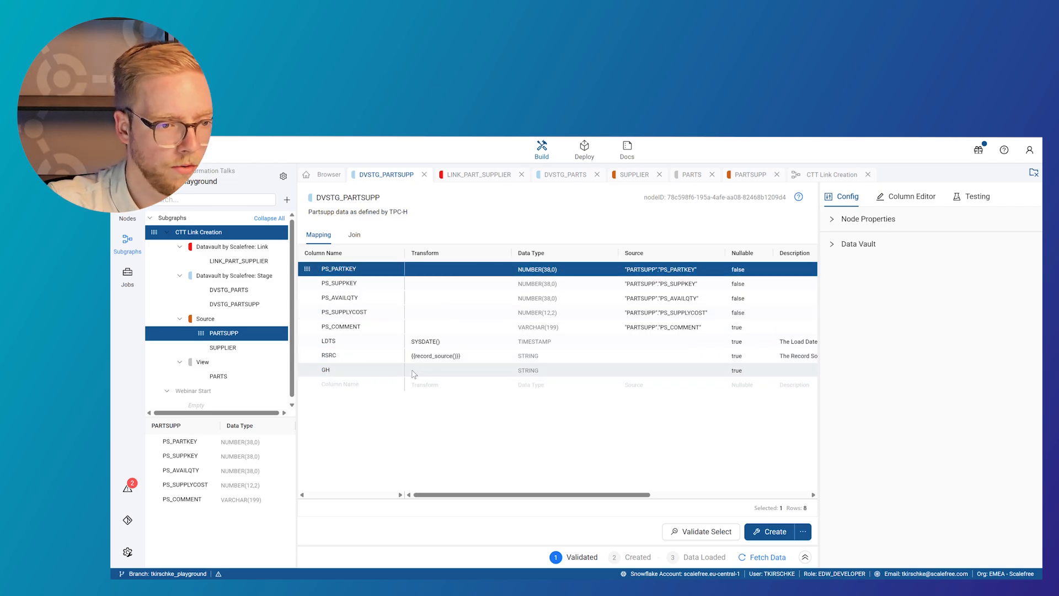
Rename the hash column GH generated from PS_PARTKEY in DVSTG_PARTSUPP as HK_PART_H.
double_click(387, 373)
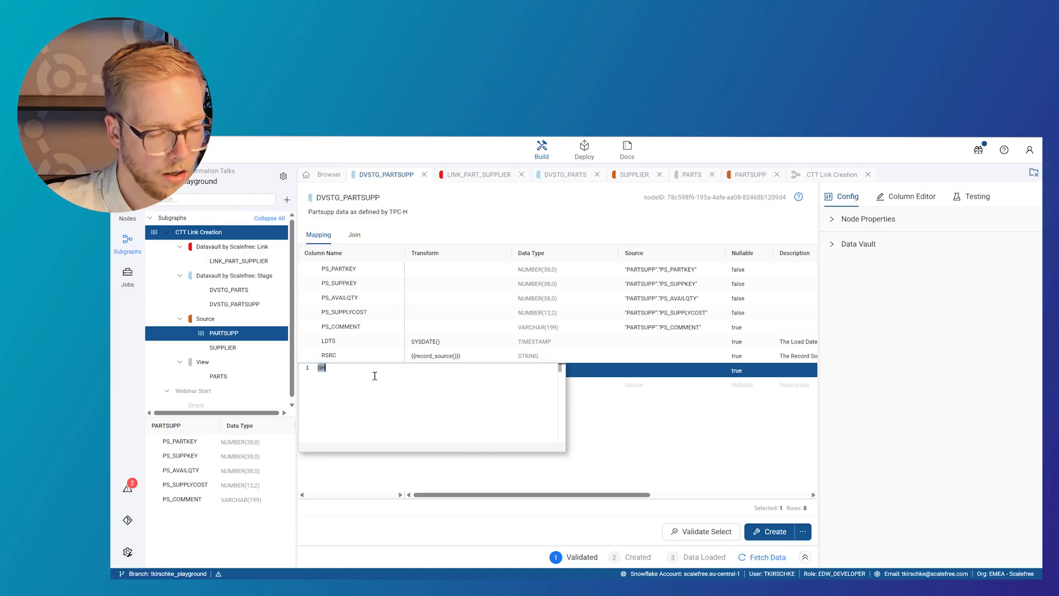
type("HK_PART_H")
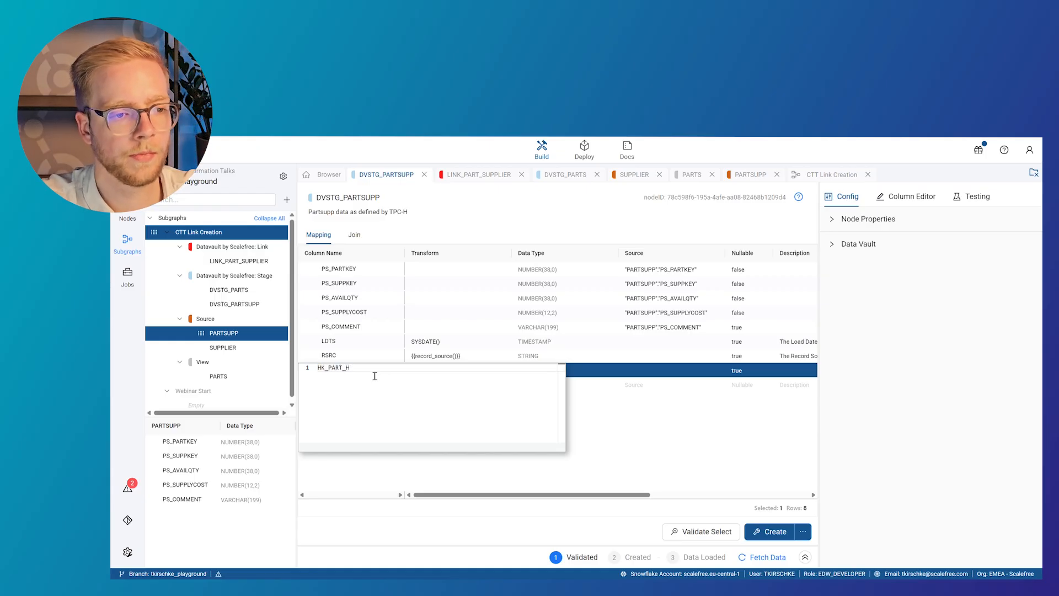
key("Return")
Generate a hash column from PS_SUPPKEY in DVSTG_PARTSUPP and name it HK_SUPPLIER_H.
left_click(385, 283)
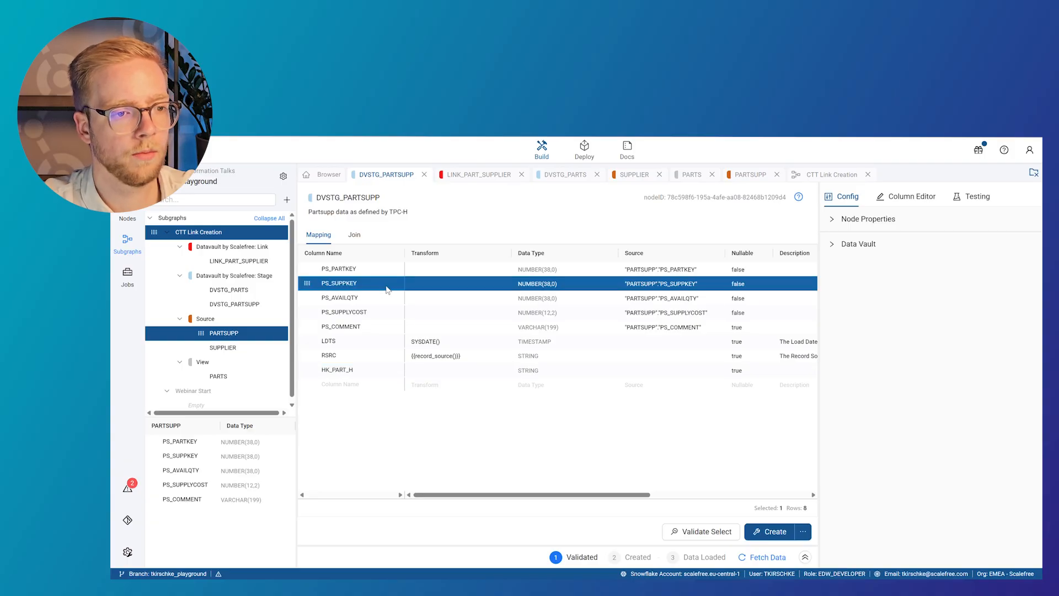
right_click(384, 285)
left_click(433, 394)
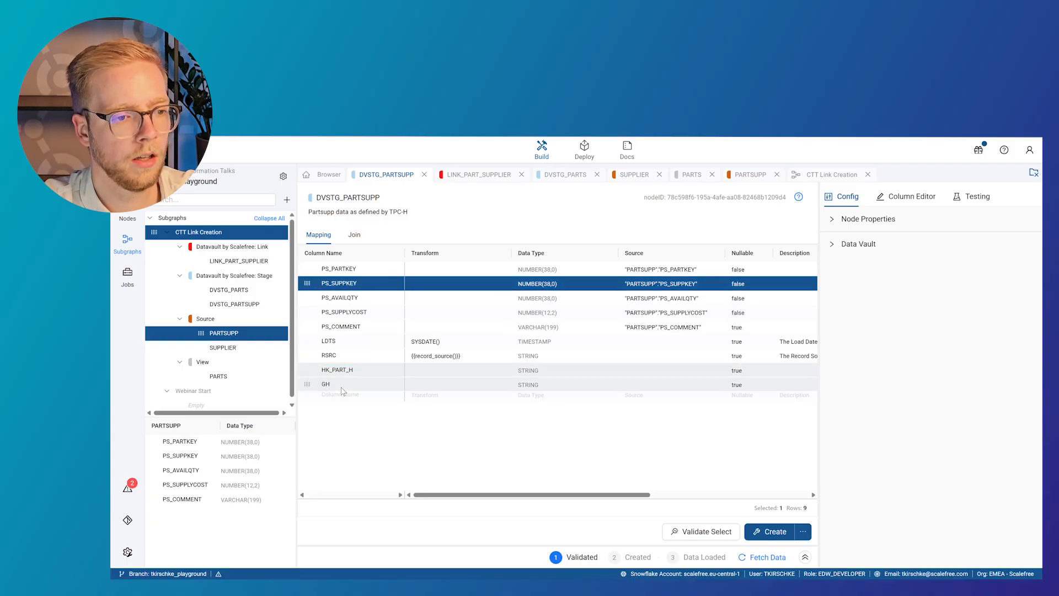
double_click(345, 385)
type("HK_SUPPLIER_H")
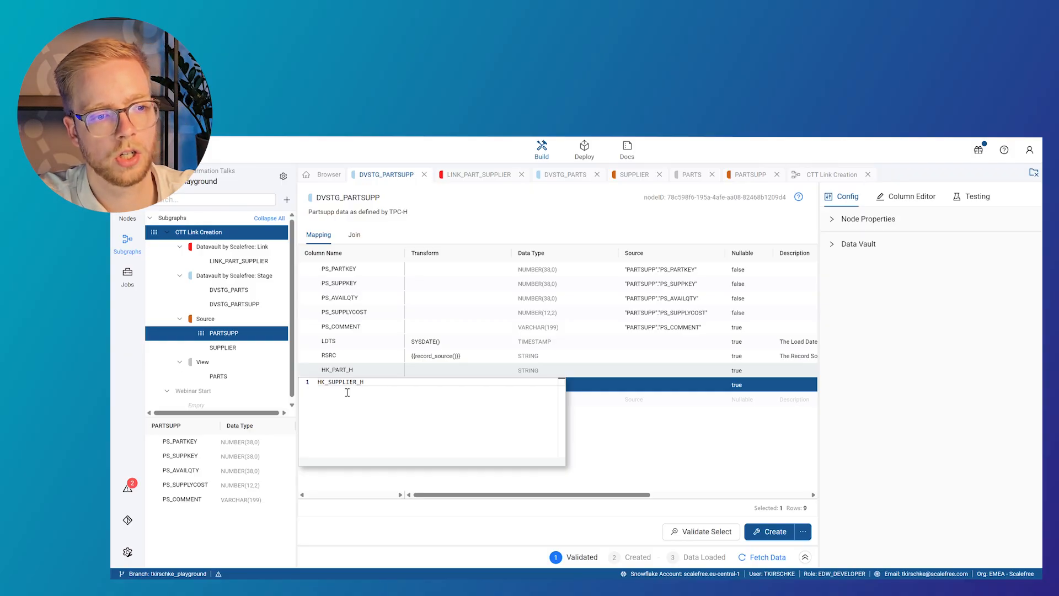
key("Return")
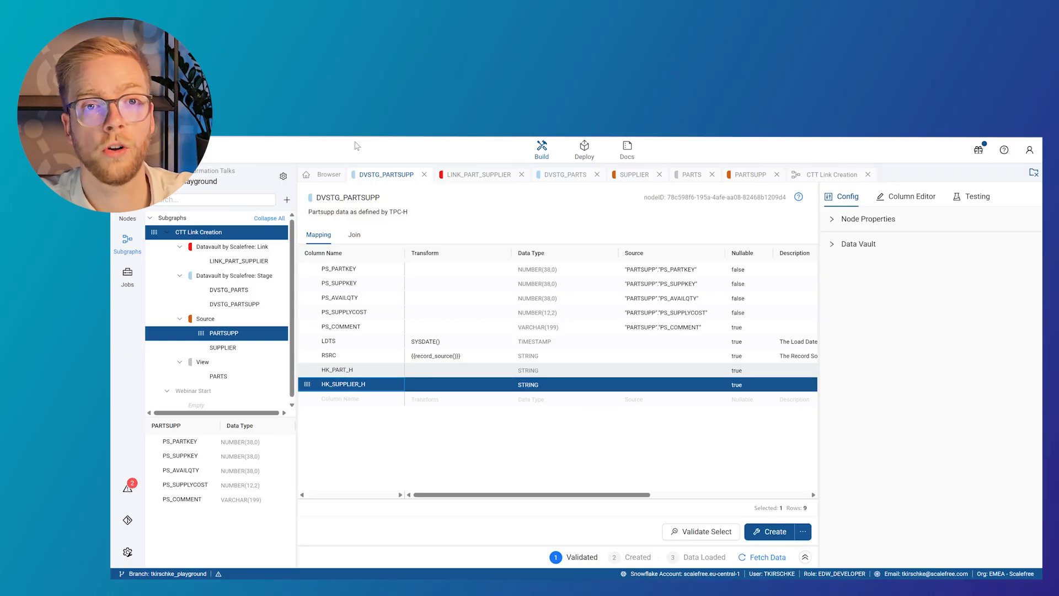
Generate a hash column from PS_PARTKEY and PS_SUPPKEY named HK_PART_SUPPLIER_L, and create the DVSTG_PARTSUPP stage.
left_click(356, 270)
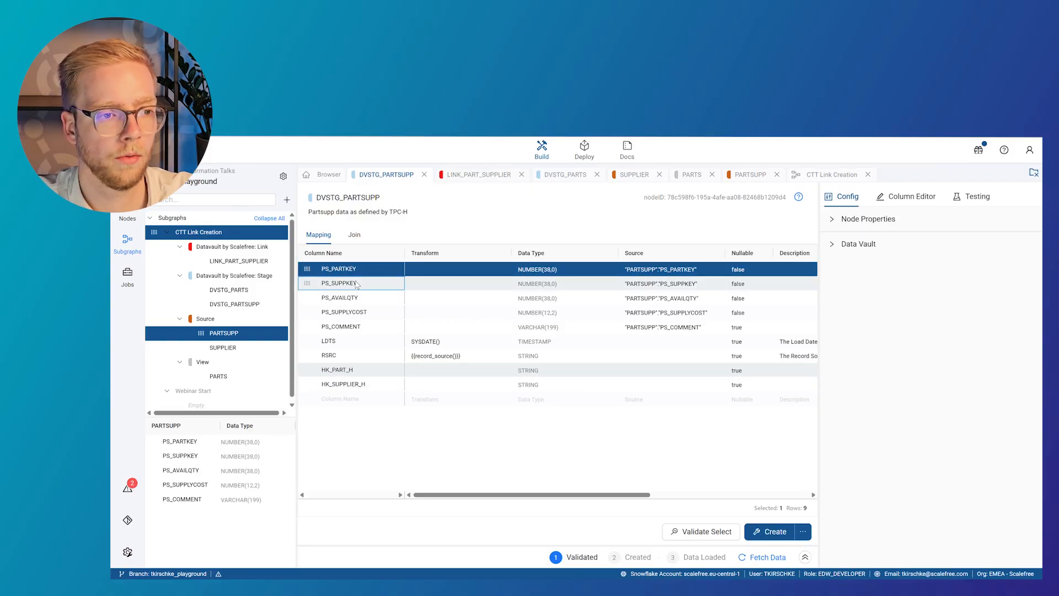
left_click(355, 284, "shift")
right_click(356, 283)
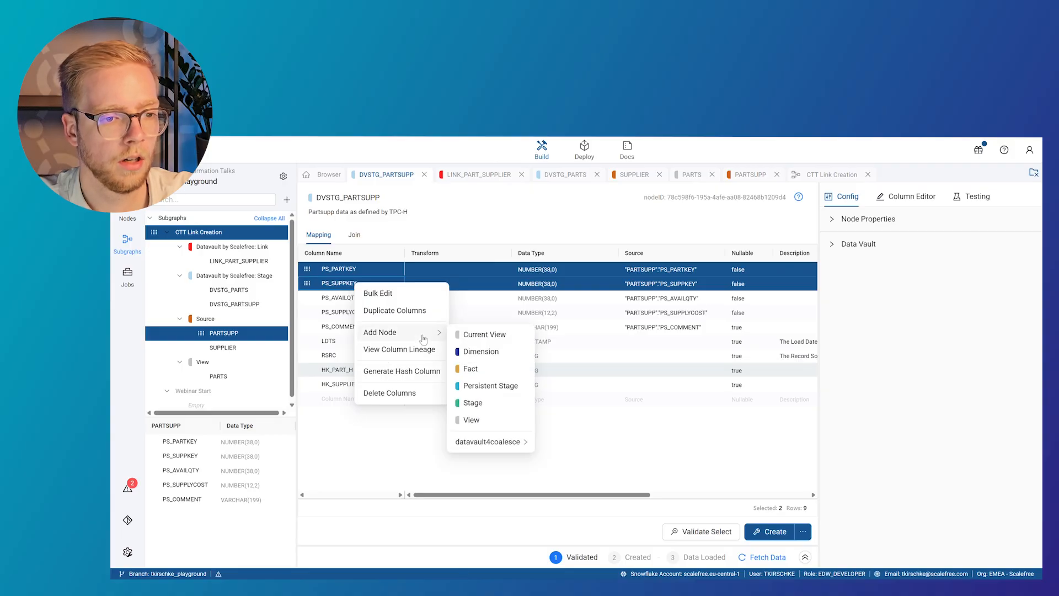
left_click(375, 371)
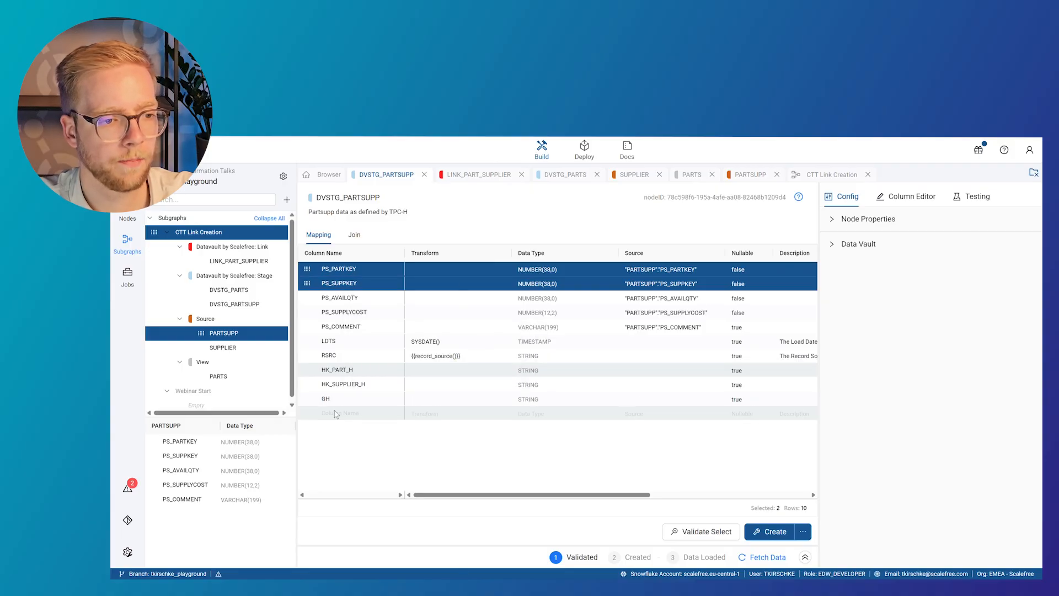
left_click(350, 399)
double_click(351, 398)
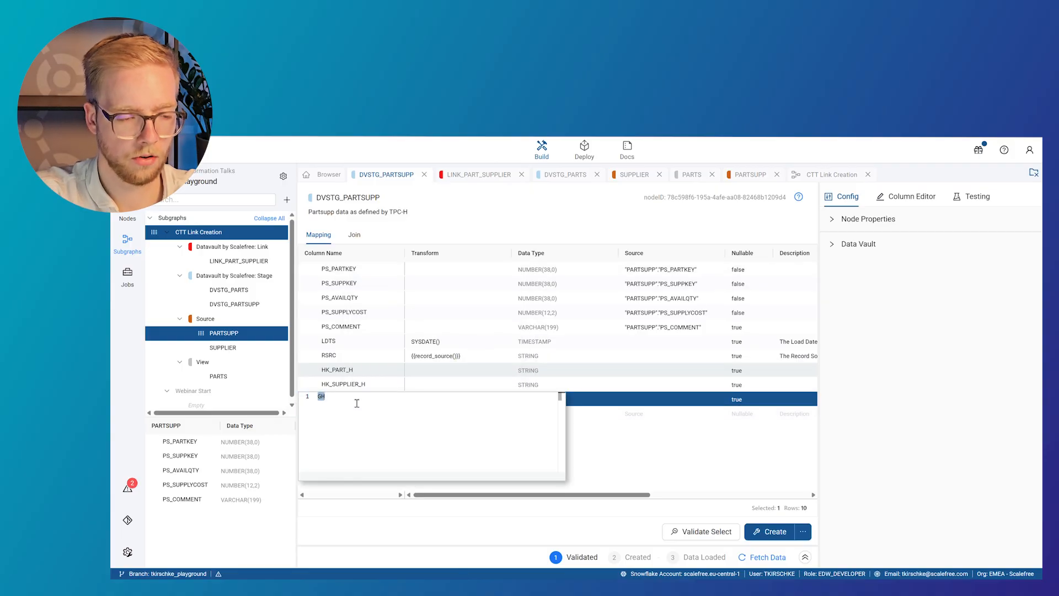
type("HK_")
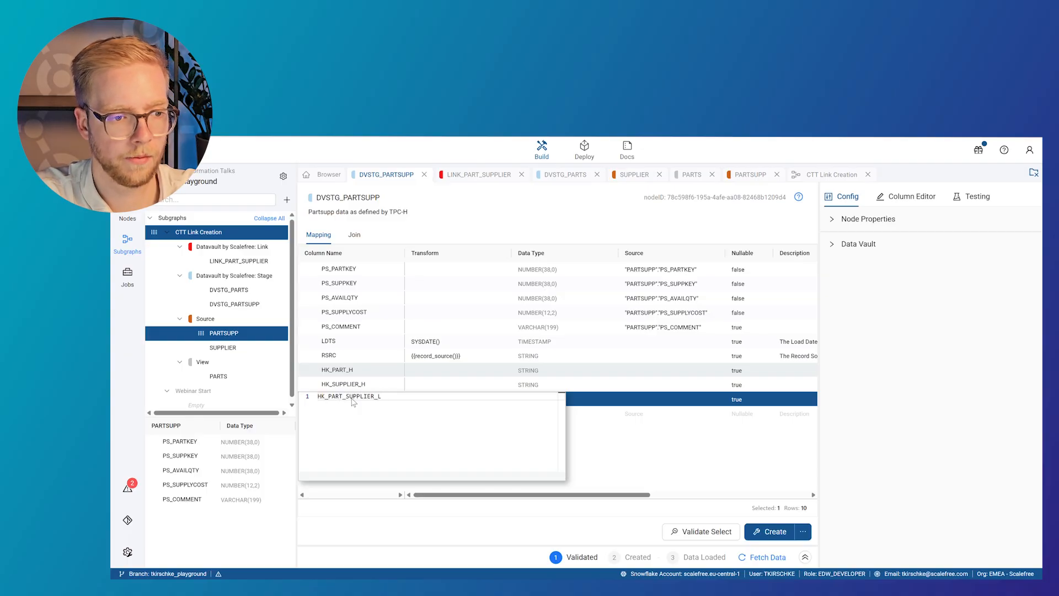
type("PART_SUPPLIER_L")
key("Return")
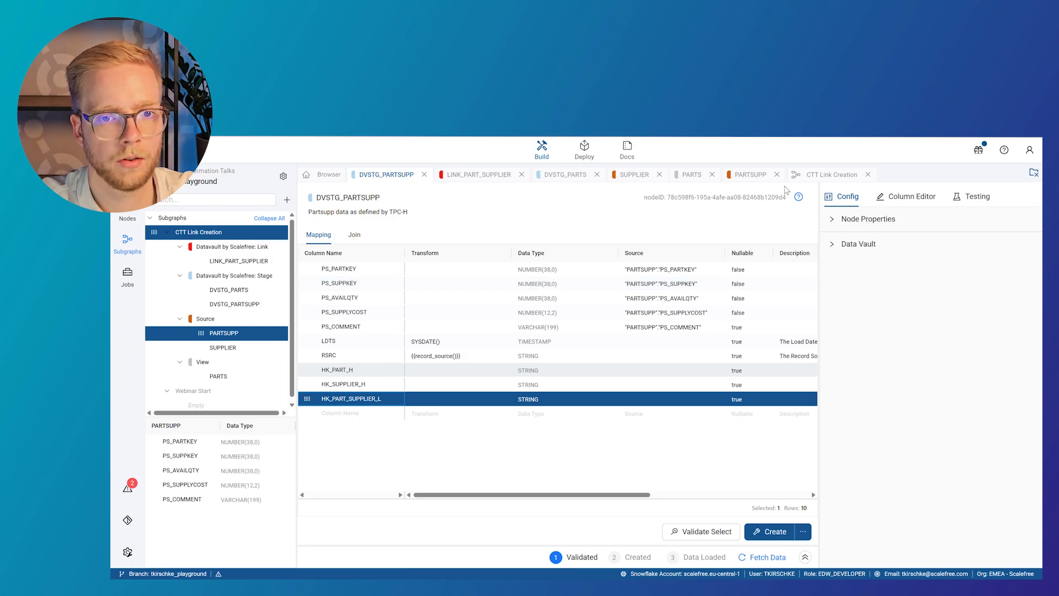
left_click(772, 532)
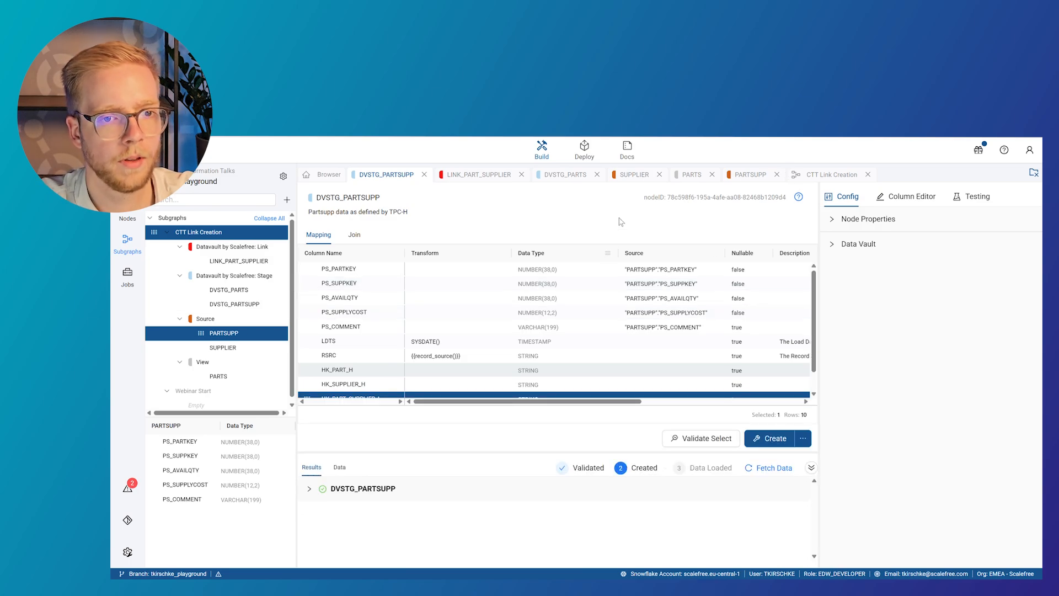
Enable Multi Source on LINK_PART_SUPPLIER and review the column mapping of its existing source.
left_click(472, 181)
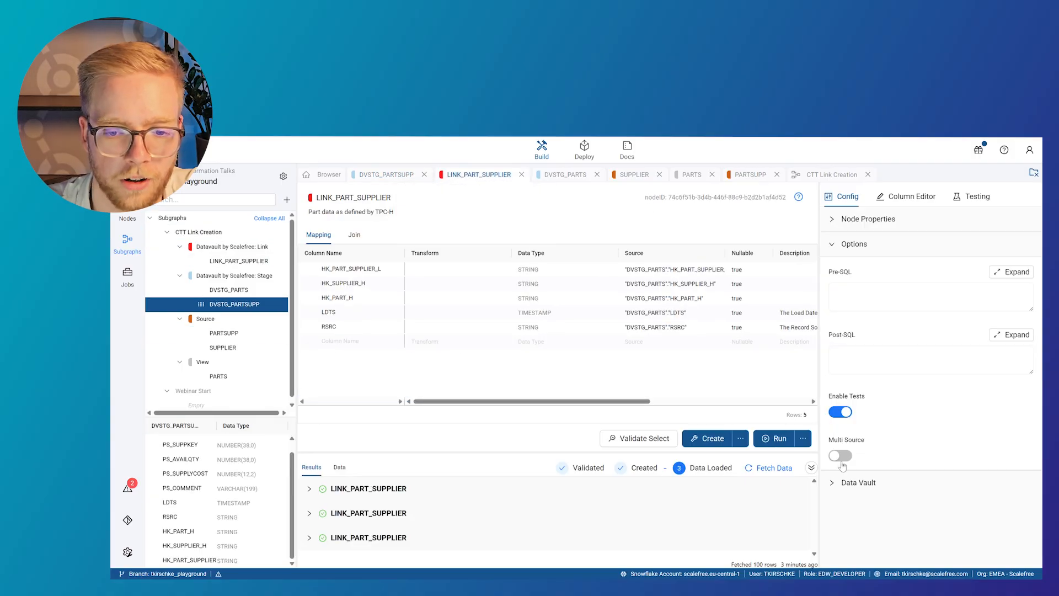
left_click(841, 456)
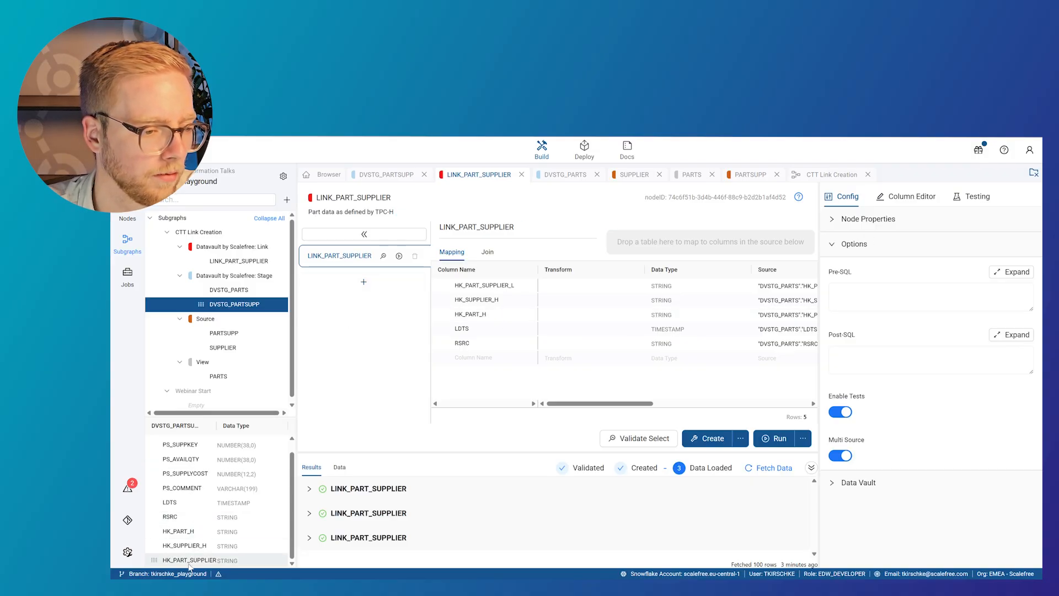
mouse_move(189, 564)
left_mouse_down()
mouse_move(447, 400)
mouse_move(470, 339)
mouse_move(369, 282)
mouse_move(189, 553)
left_mouse_up()
left_click_drag(215, 304, 676, 250)
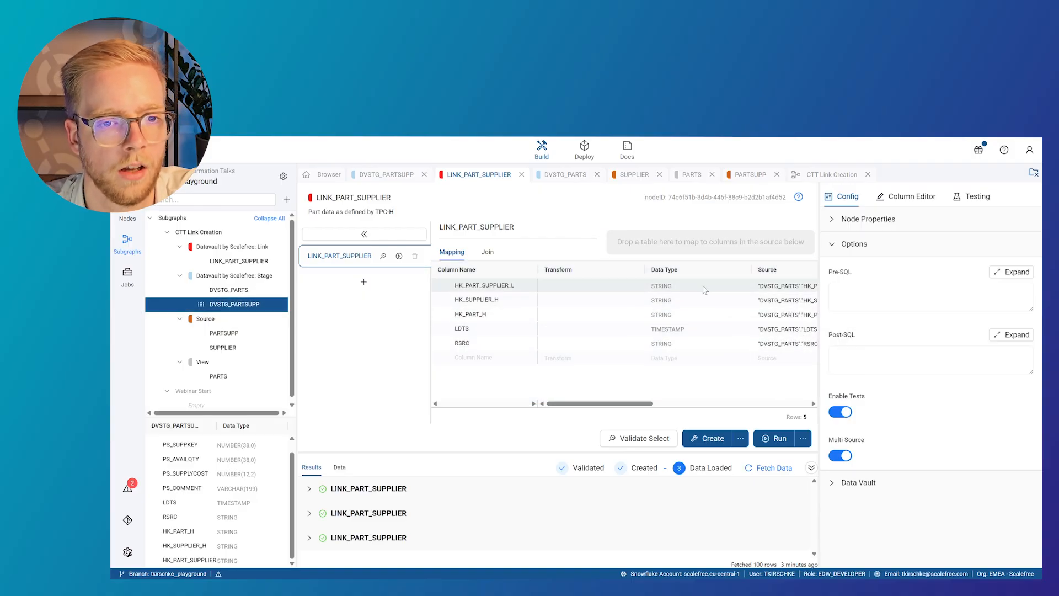
scroll(683, 315, "right", 5)
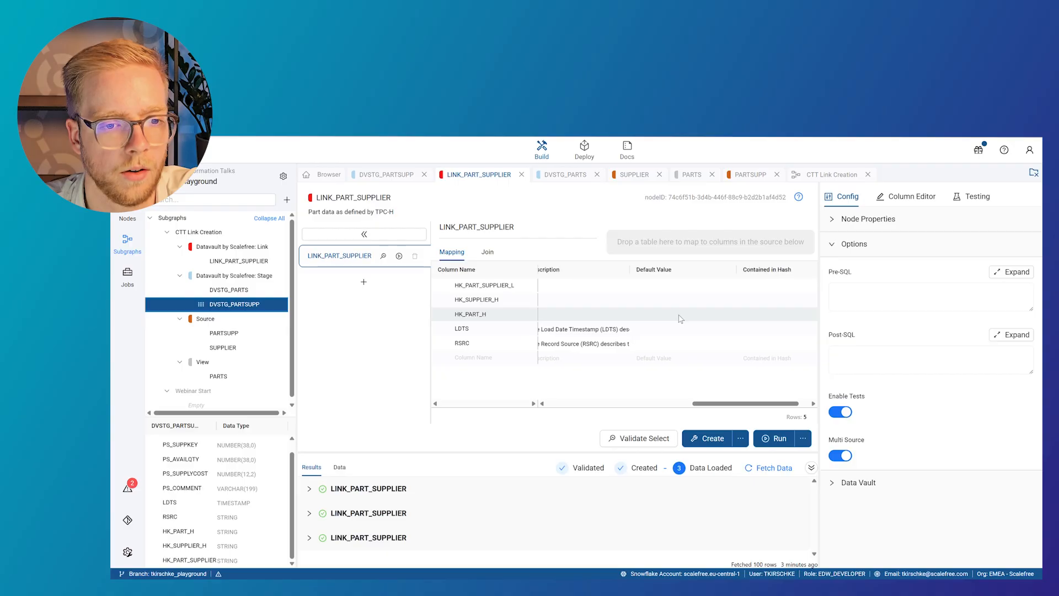
scroll(681, 318, "left", 5)
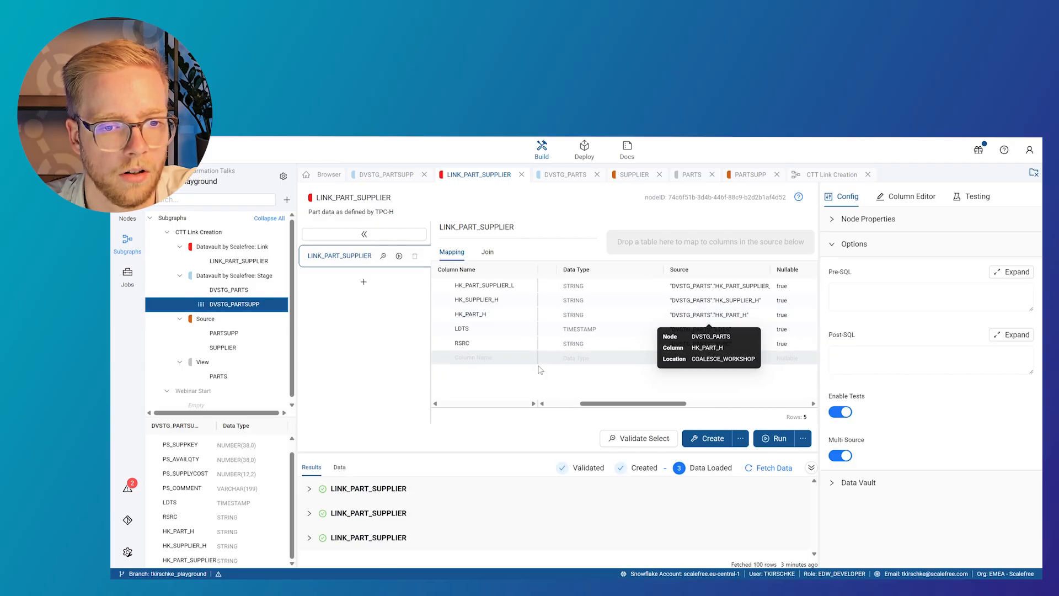
Add a second source to LINK_PART_SUPPLIER and name it PARTSUPP_SRC.
left_click(365, 283)
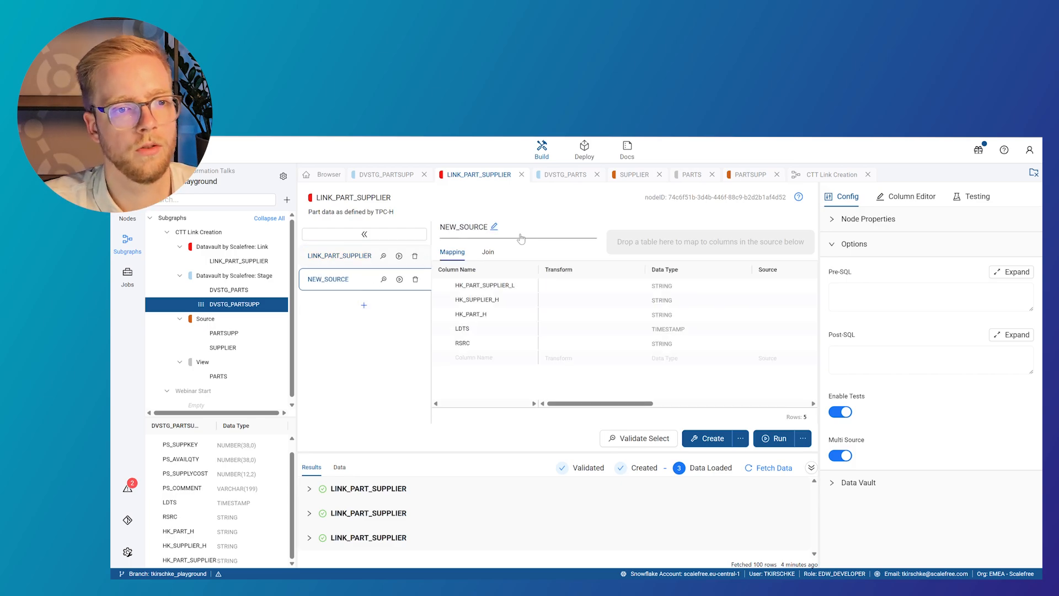
left_click(494, 227)
left_click_drag(503, 231, 440, 230)
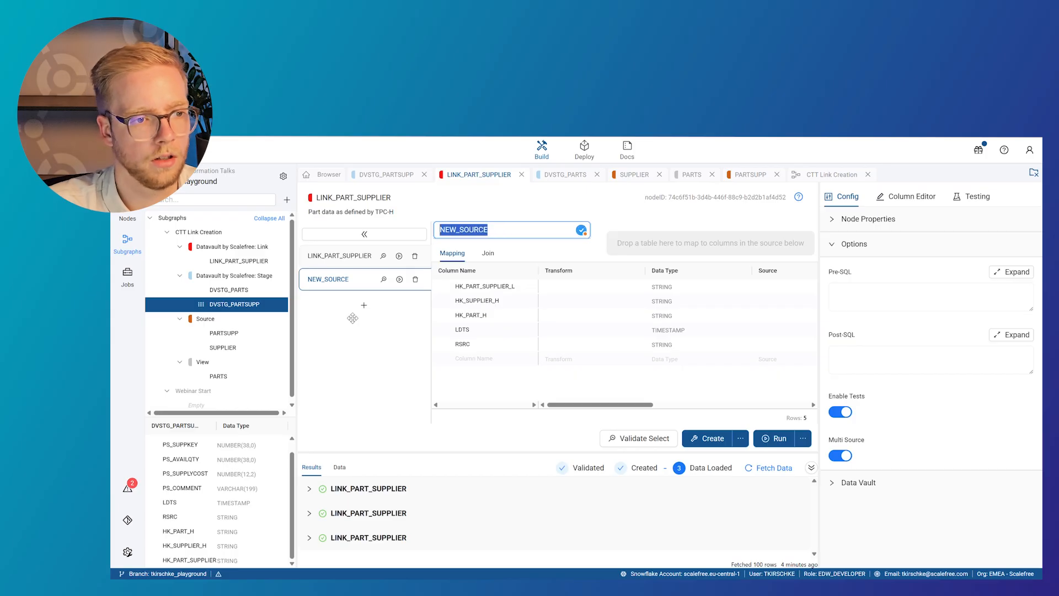
type("PARTSUPP_SRC")
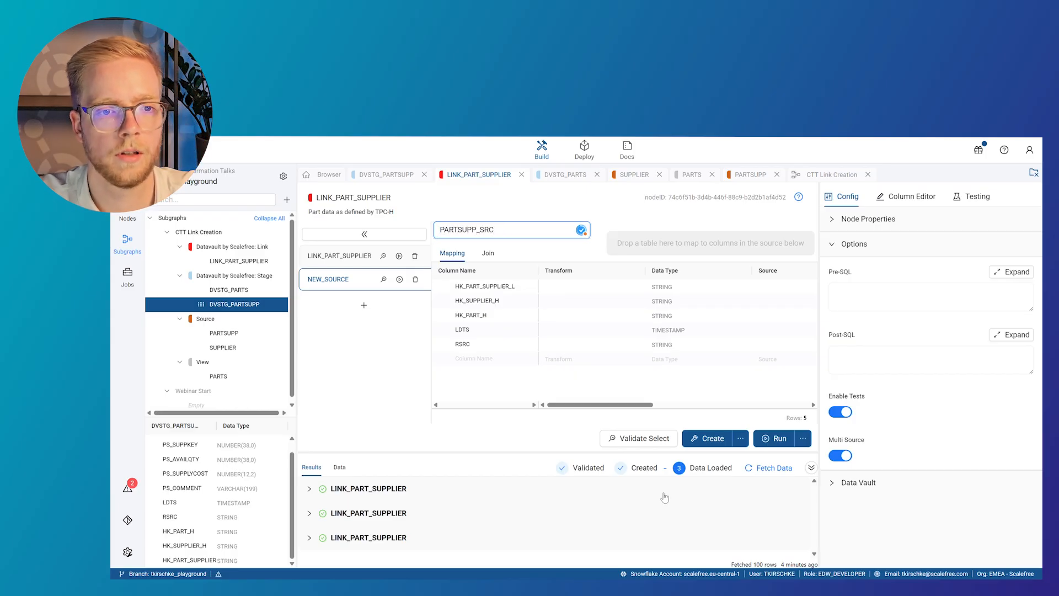
key("Return")
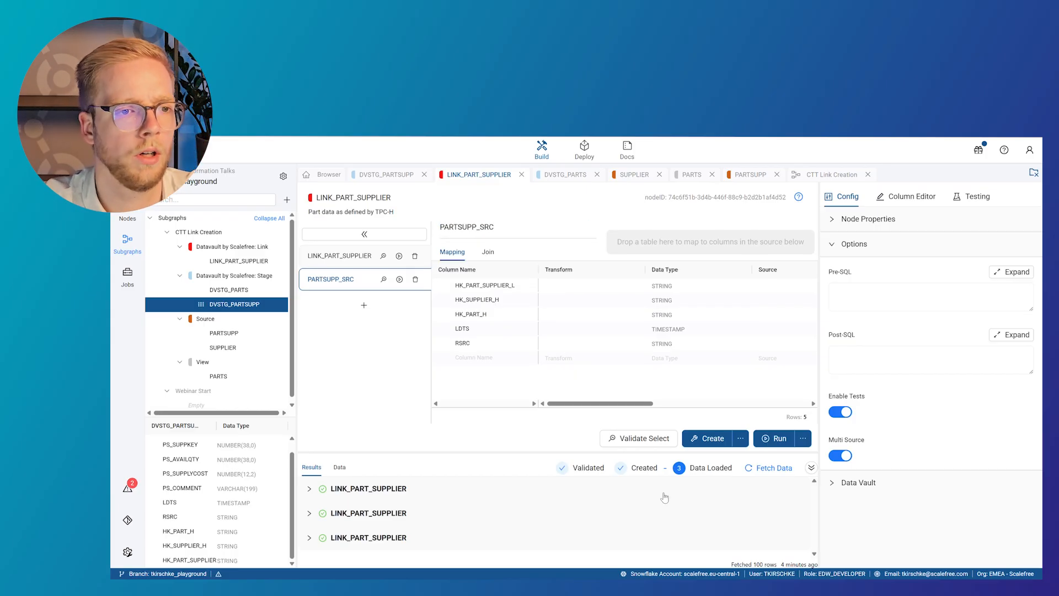
Rename the original source of LINK_PART_SUPPLIER as PART_SRC.
left_click(360, 254)
left_click(523, 228)
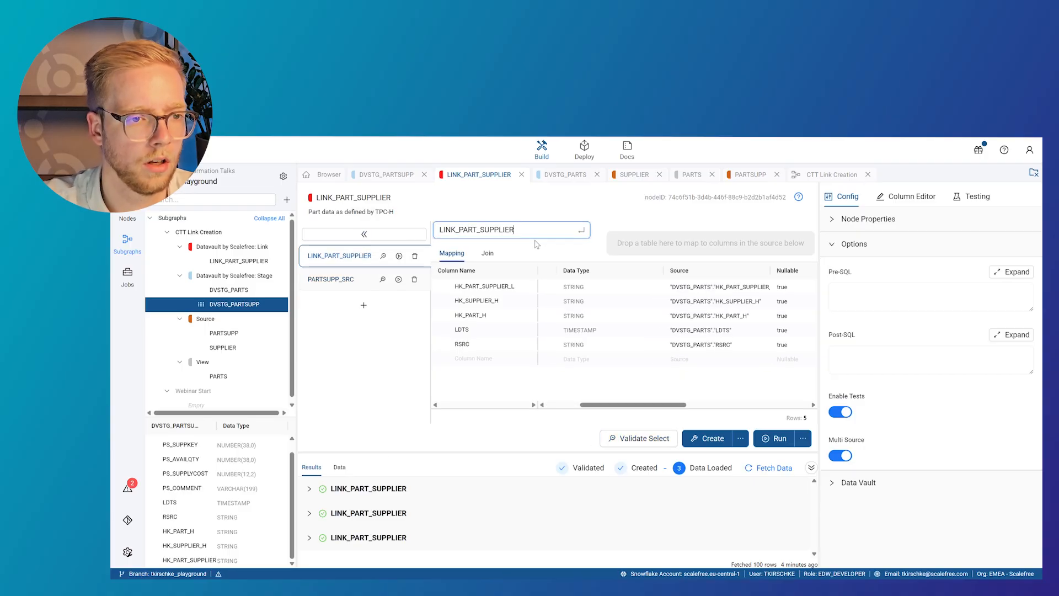
key("ctrl+a")
type("PART_SER")
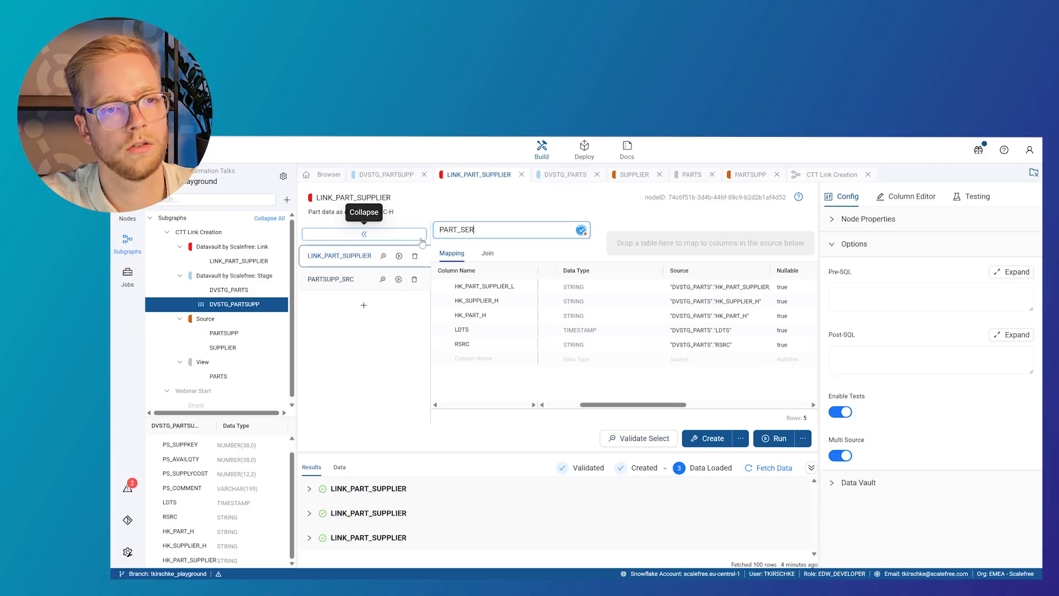
type("C")
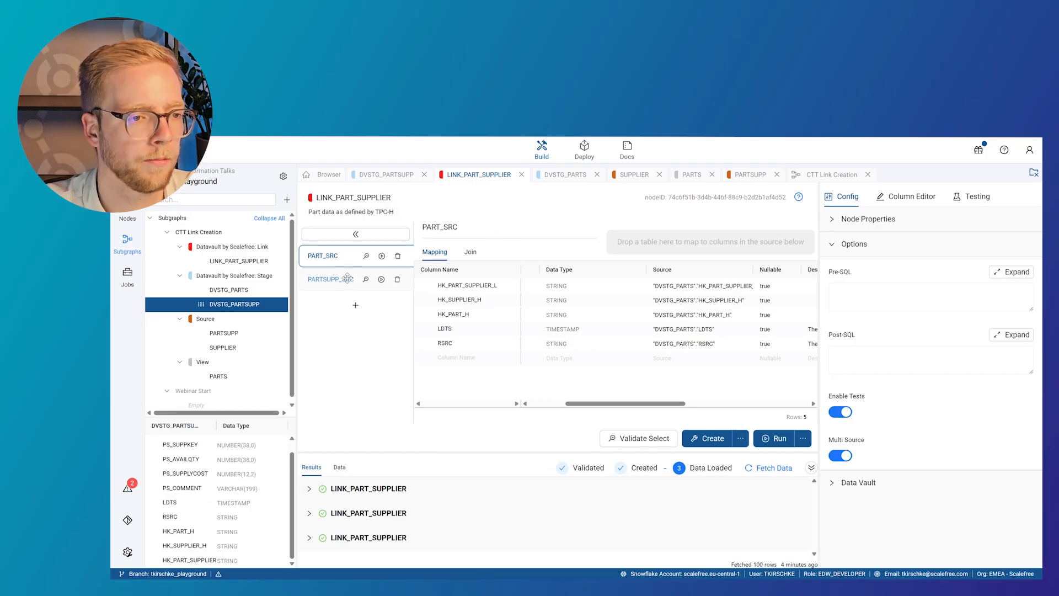
Map the DVSTG_PARTSUPP table to the columns of PARTSUPP_SRC and check the resulting source mapping.
left_click(331, 279)
left_click_drag(220, 458, 723, 243)
scroll(666, 331, "right", 4)
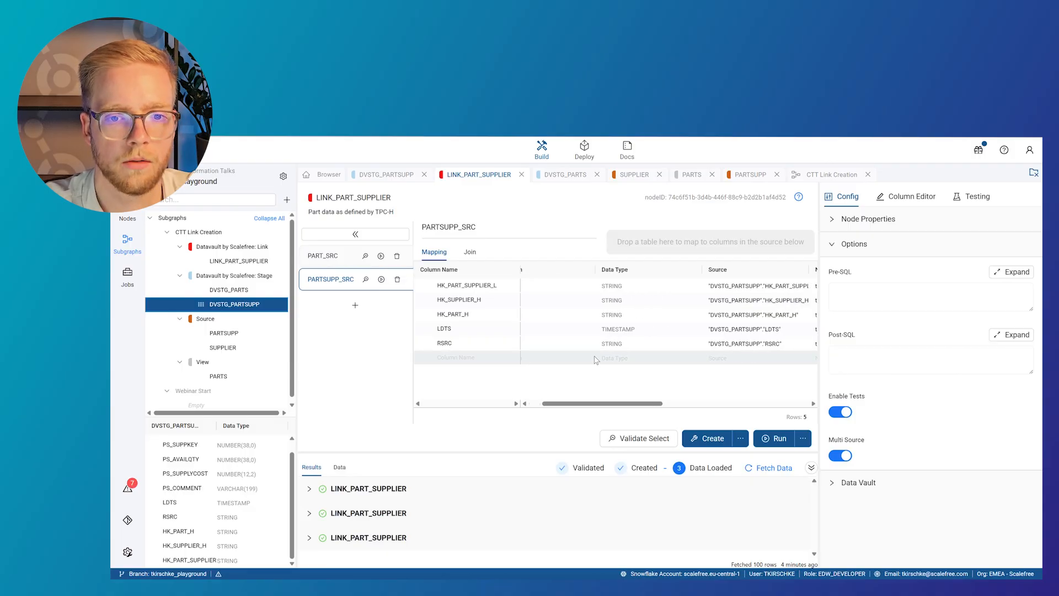
scroll(667, 286, "right", 1)
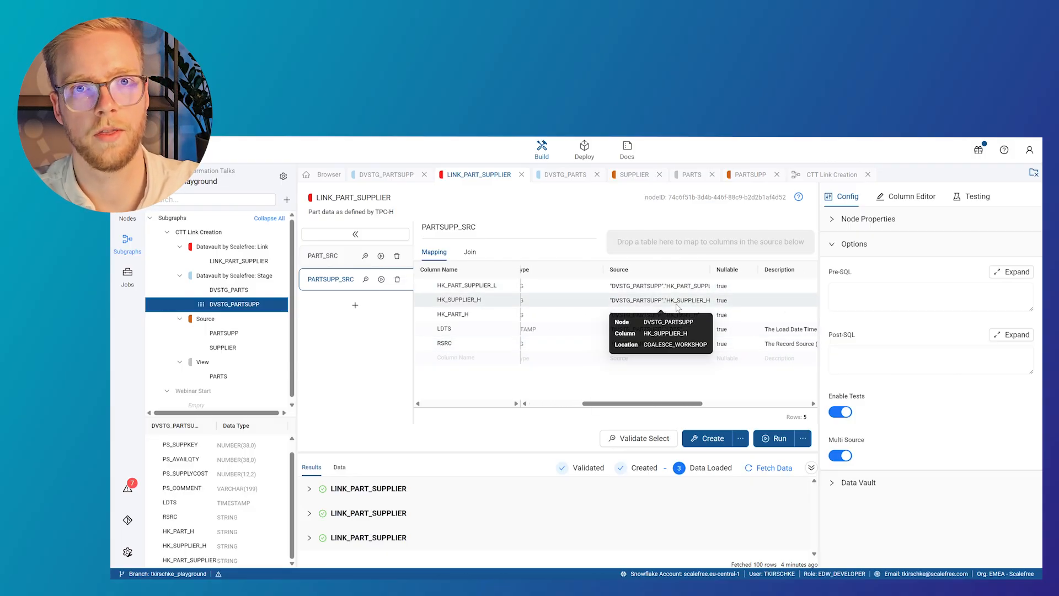
scroll(607, 315, "right", 3)
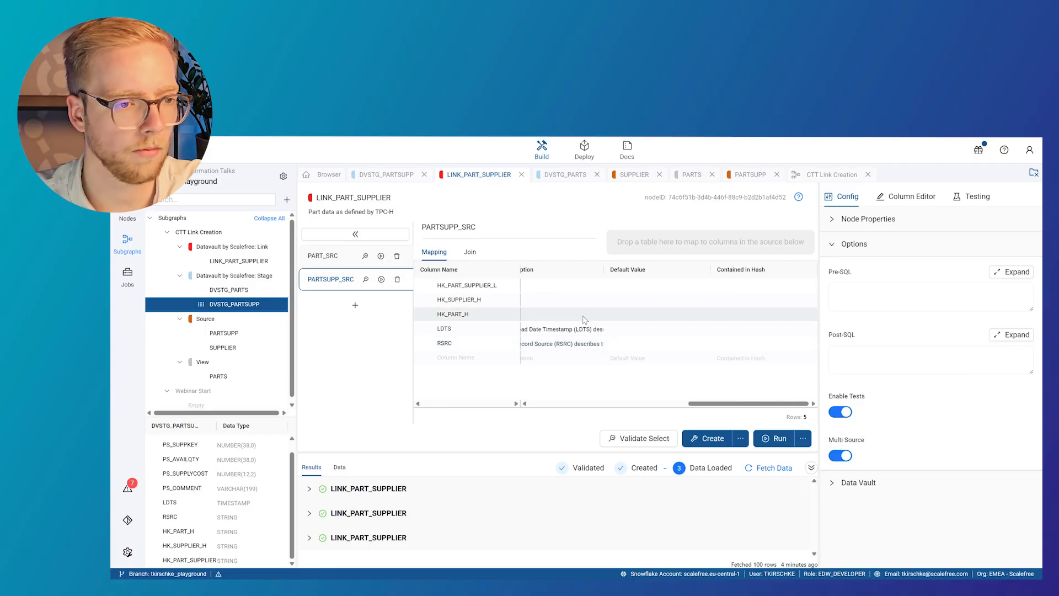
Check the column mapping of PART_SRC and run the LINK_PART_SUPPLIER load with both sources.
left_click(330, 262)
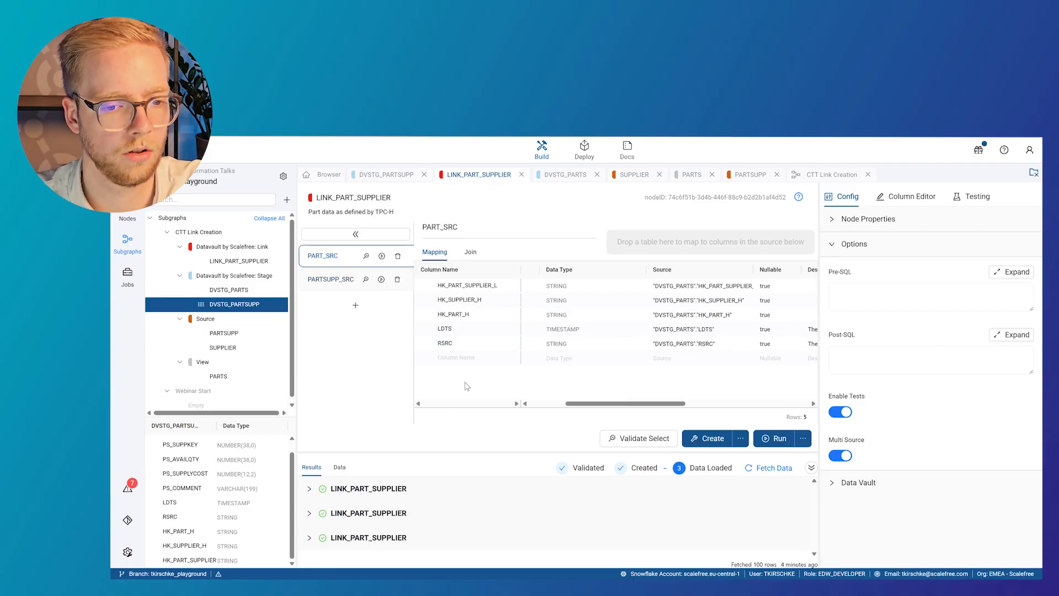
left_click(775, 438)
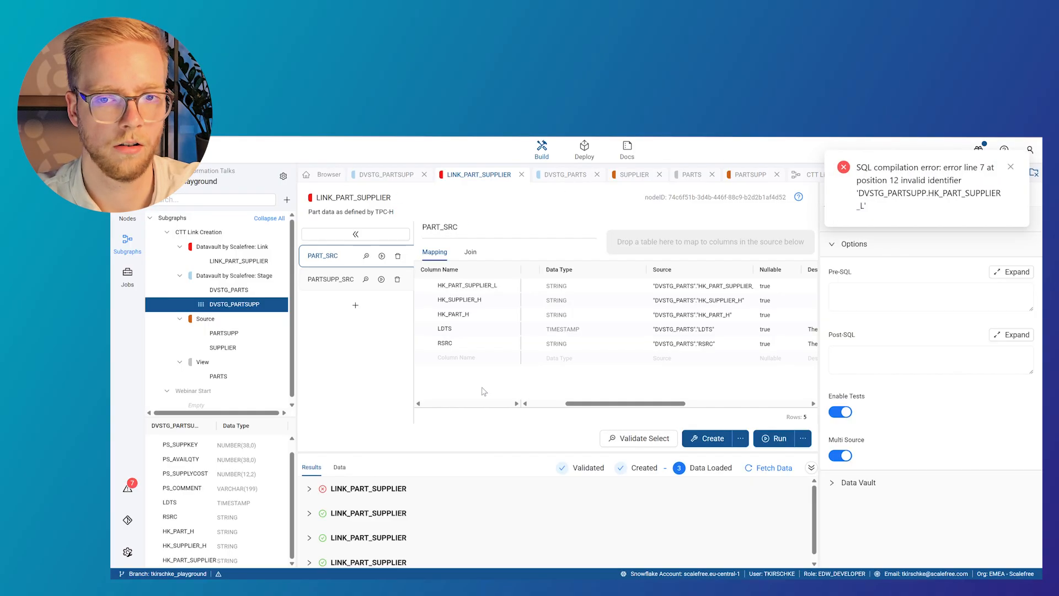
Examine the insert SQL for both sources in the LINK_PART_SUPPLIER run results, tracing the HK_PART_SUPPLIER_L references.
left_click(362, 492)
scroll(419, 505, "down", 2)
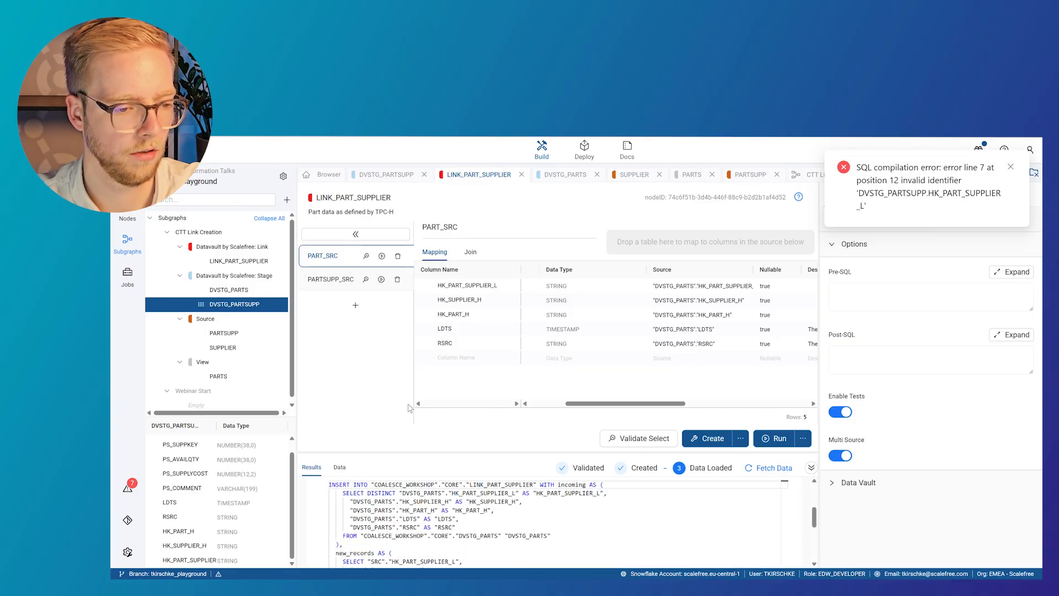
scroll(495, 517, "down", 4)
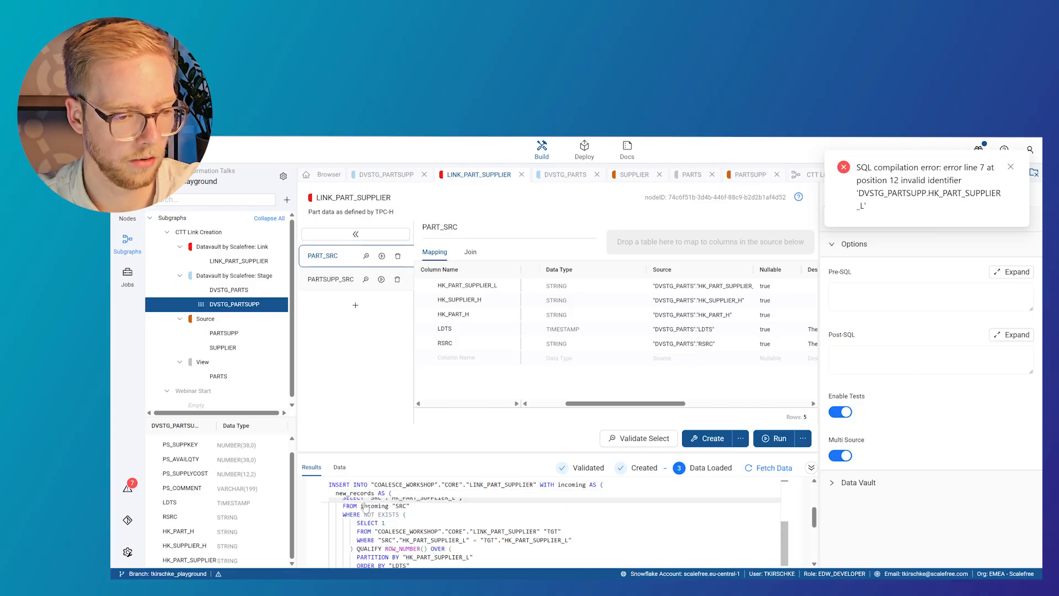
scroll(602, 547, "down", 3)
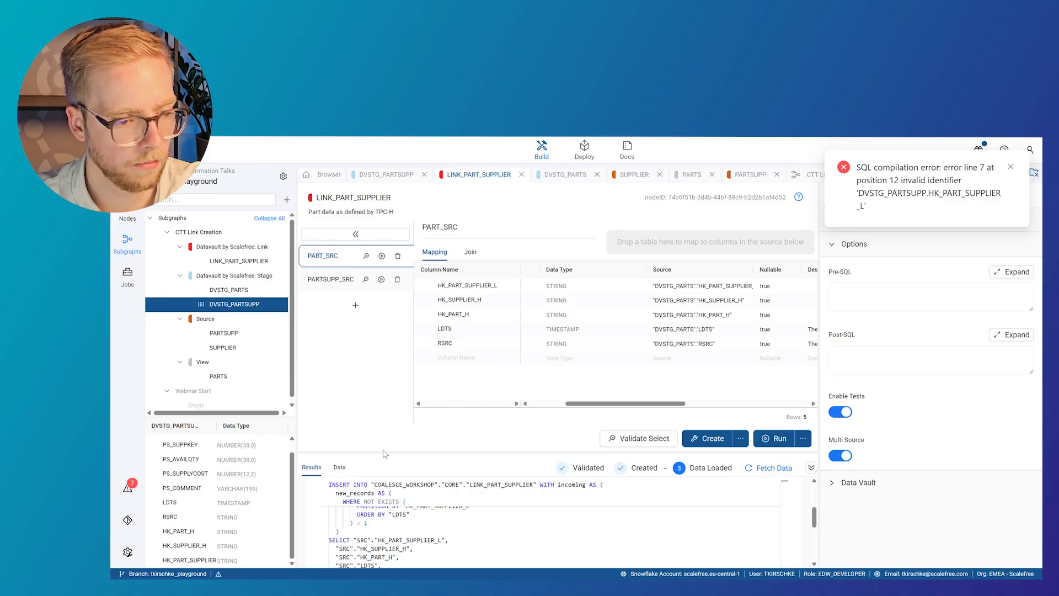
left_click_drag(386, 453, 389, 345)
scroll(480, 508, "down", 4)
scroll(529, 491, "up", 2)
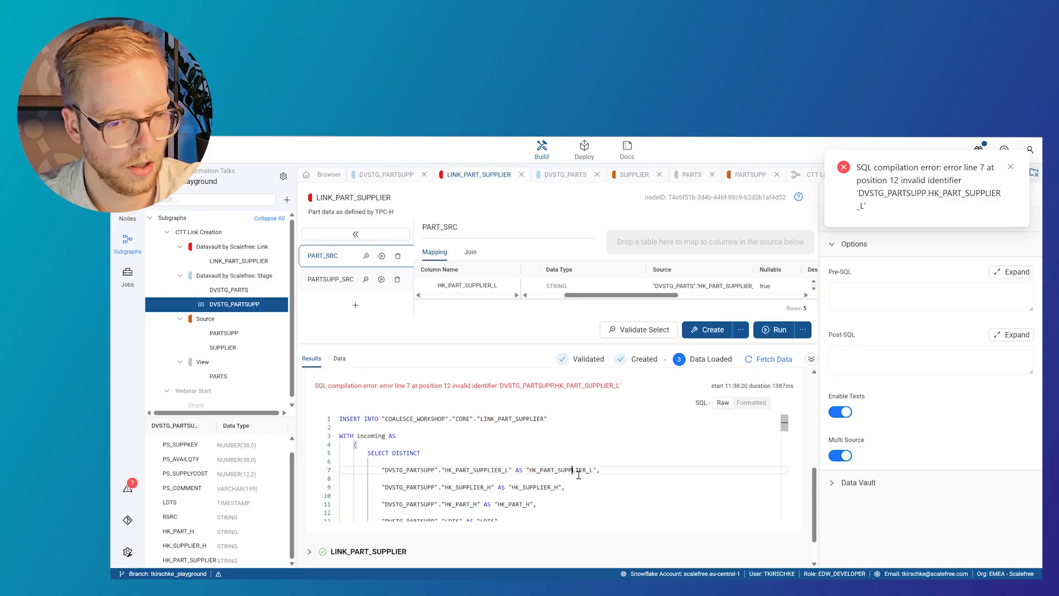
double_click(574, 470)
scroll(483, 479, "down", 8)
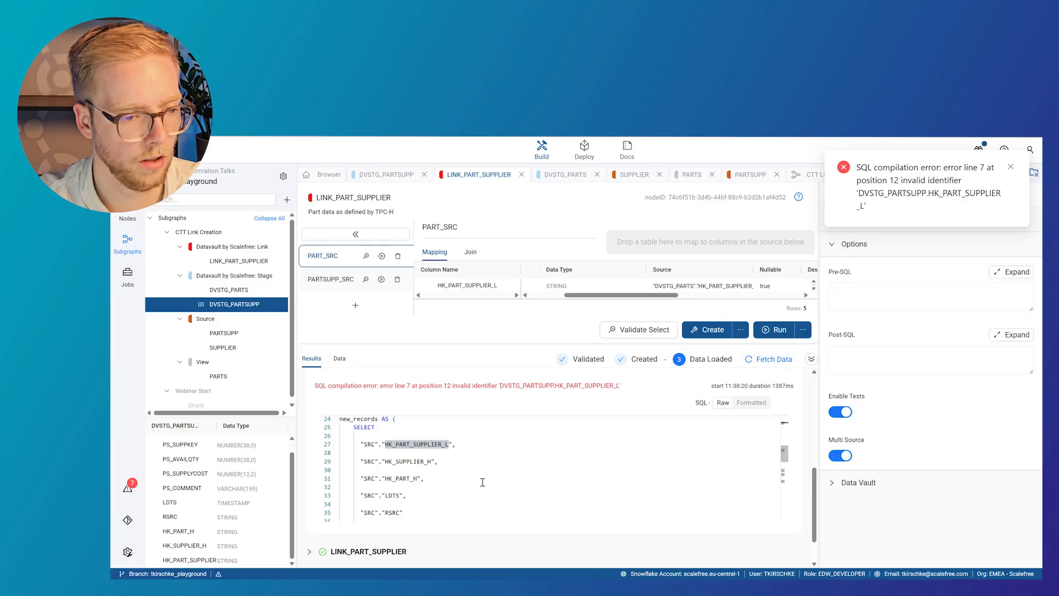
Check the HK_PART_SUPPLIER_L column in the DVSTG_PARTSUPP mapping and creation SQL, and fetch the view's data to inspect the hash keys.
scroll(551, 476, "down", 3)
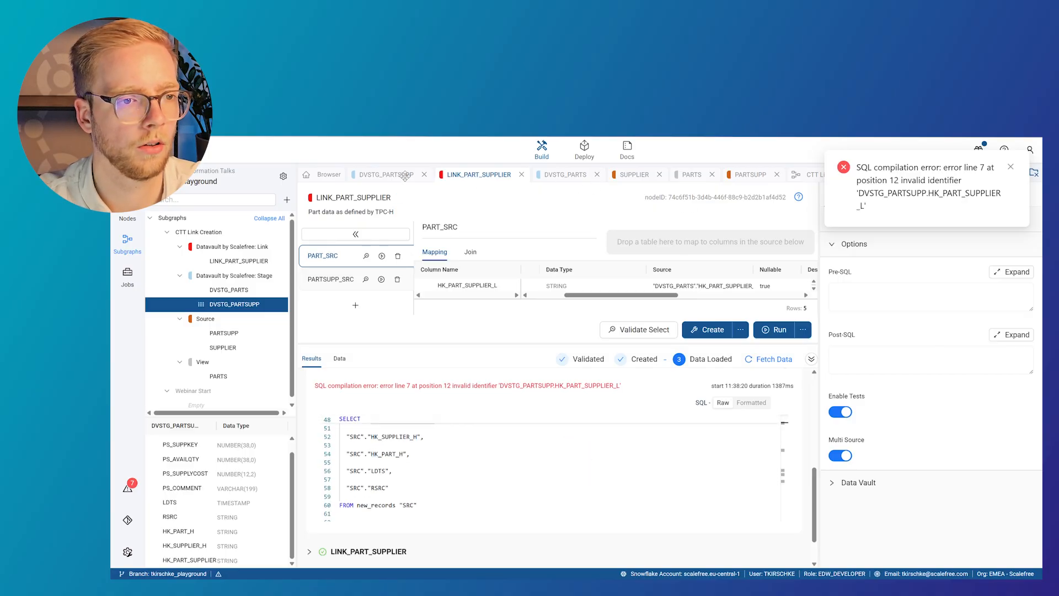
left_click(377, 176)
scroll(552, 309, "down", 1)
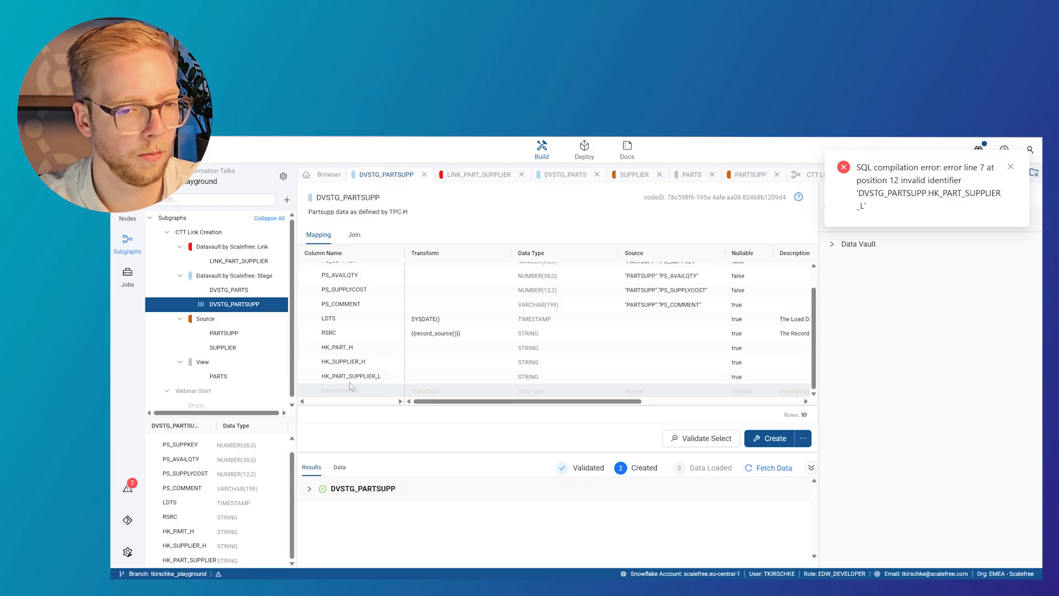
left_click(798, 442)
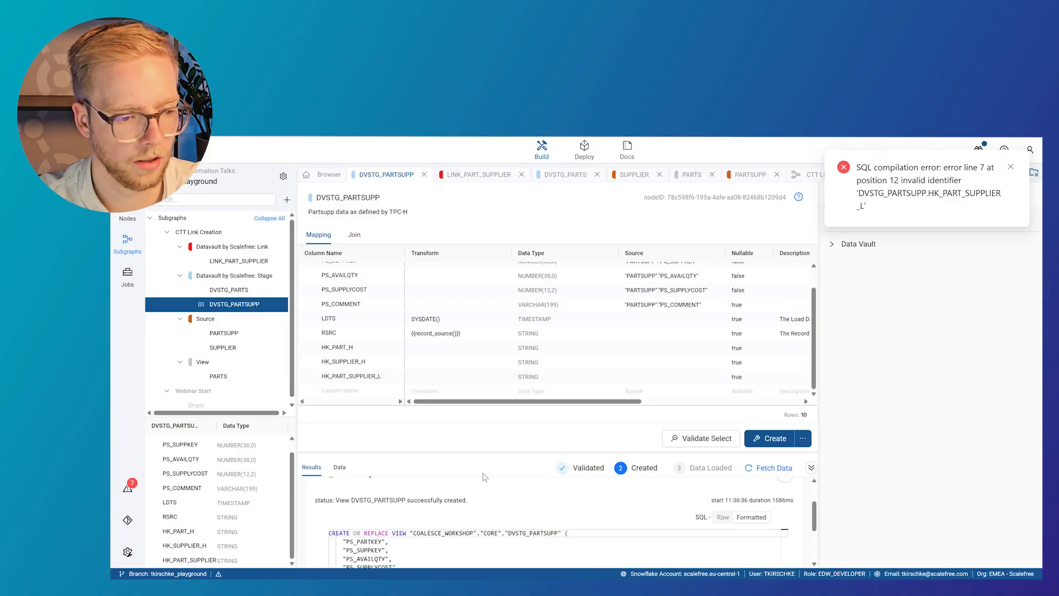
scroll(477, 498, "down", 1)
scroll(477, 498, "down", 5)
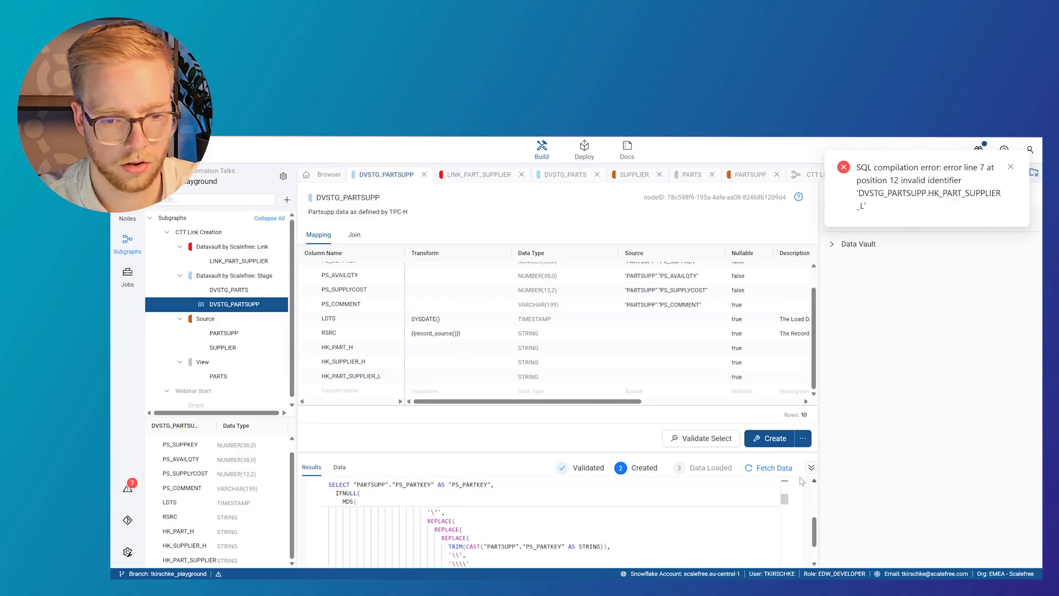
left_click(752, 475)
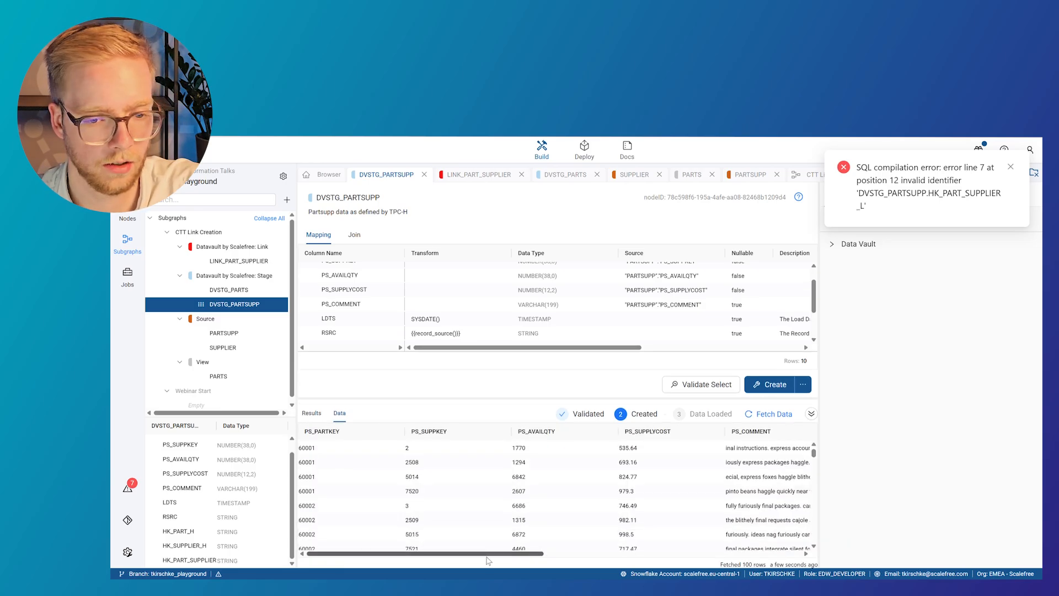
left_click_drag(486, 554, 830, 552)
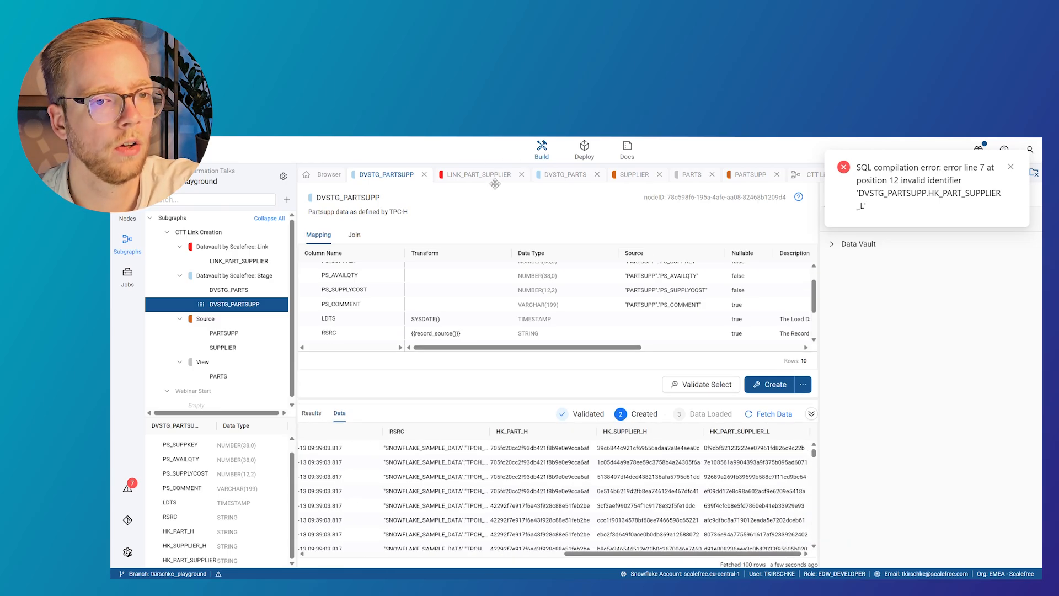
Examine the failed PARTSUPP insert SQL in the LINK_PART_SUPPLIER results, focusing on the DVSTG_PARTSUPP.HK_PART_SUPPLIER_L reference.
left_click(461, 175)
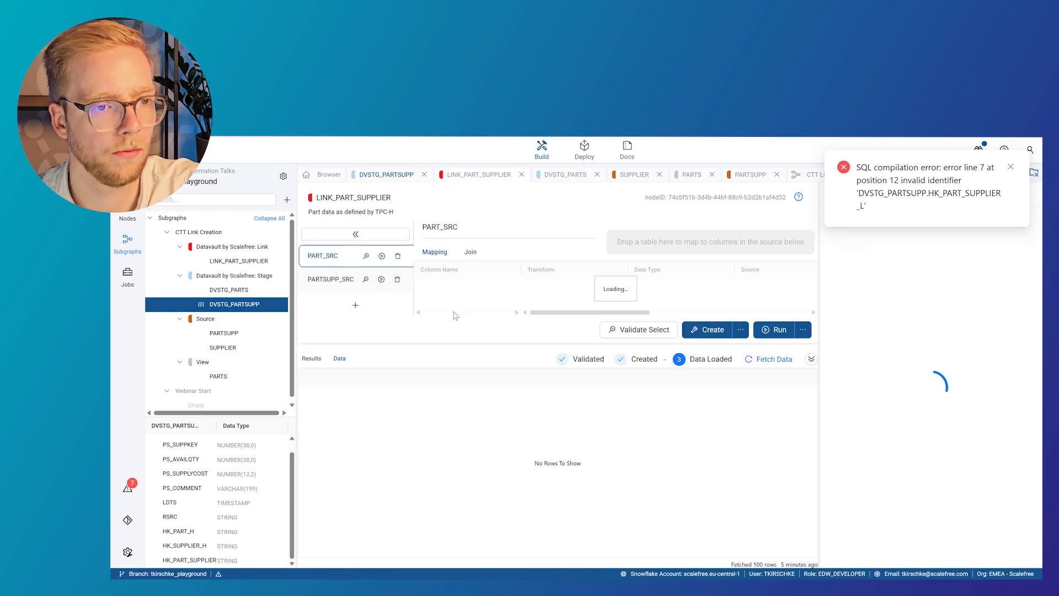
left_click(312, 359)
left_click(320, 415)
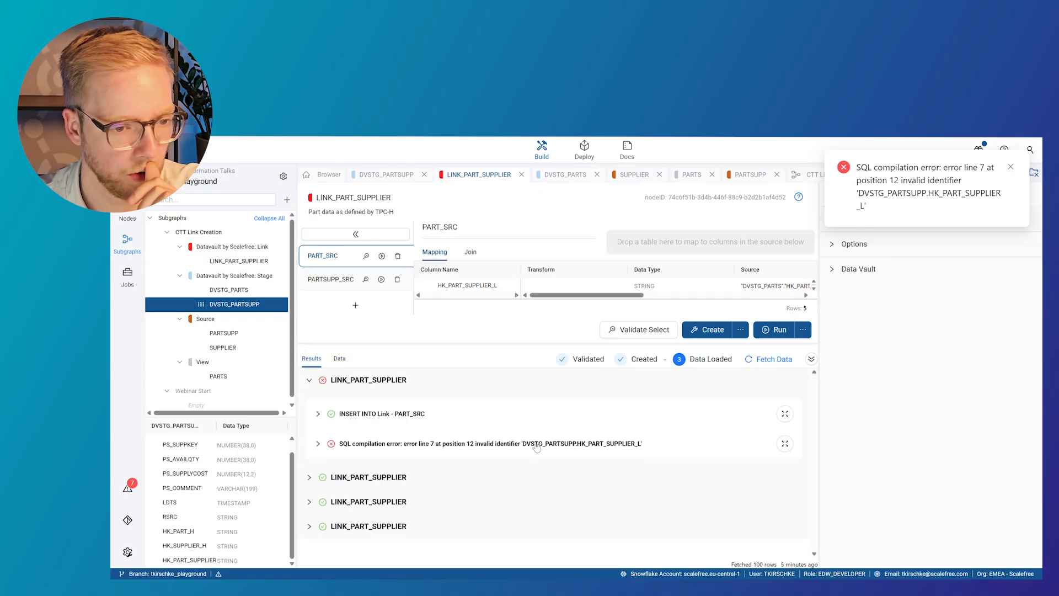
left_click(319, 444)
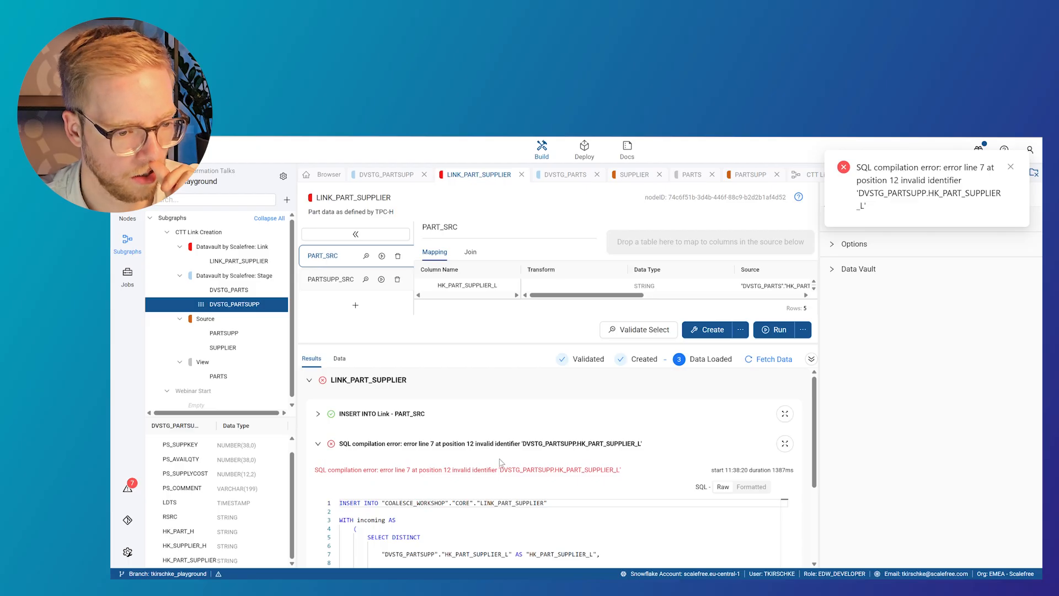
scroll(486, 469, "down", 2)
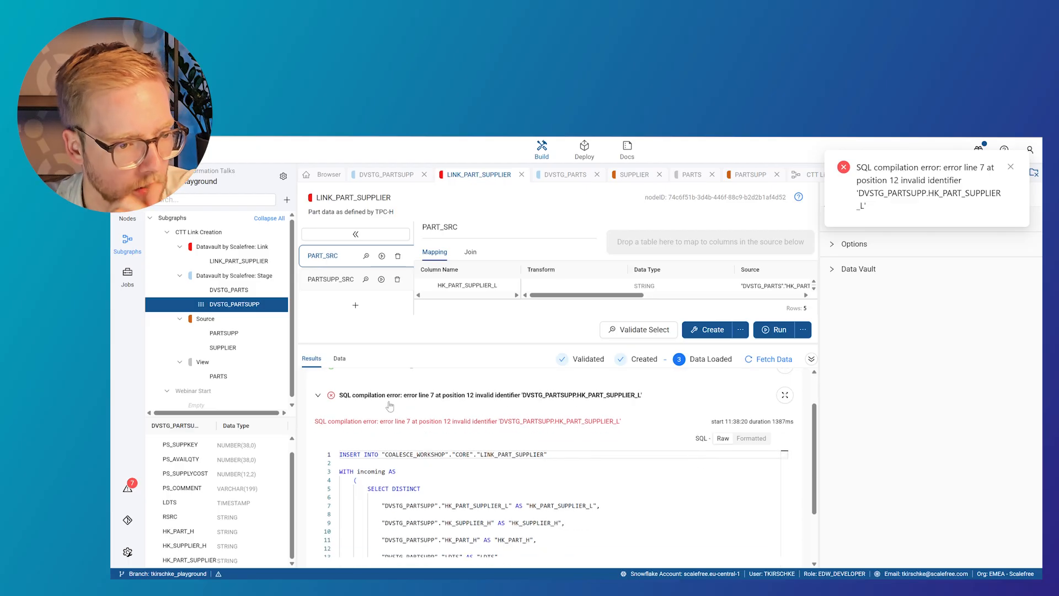
scroll(385, 434, "down", 2)
left_click_drag(512, 459, 382, 458)
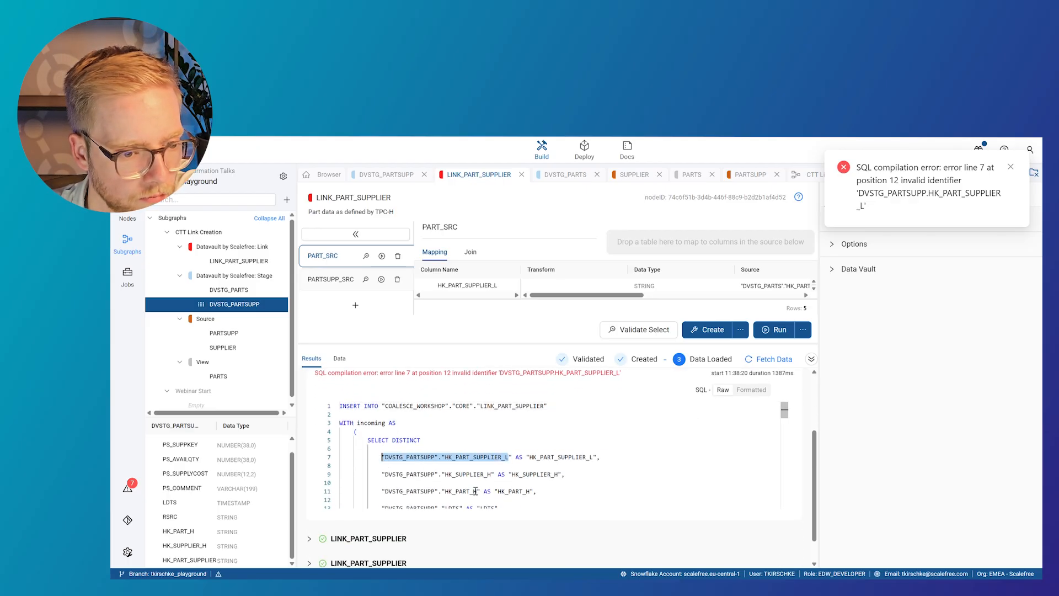
left_click(499, 458)
scroll(508, 467, "down", 1)
Try comparing the full SQL reference with the HK_PART_SUPPLIER_L column name in DVSTG_PARTSUPP, then undo the paste.
left_click(387, 174)
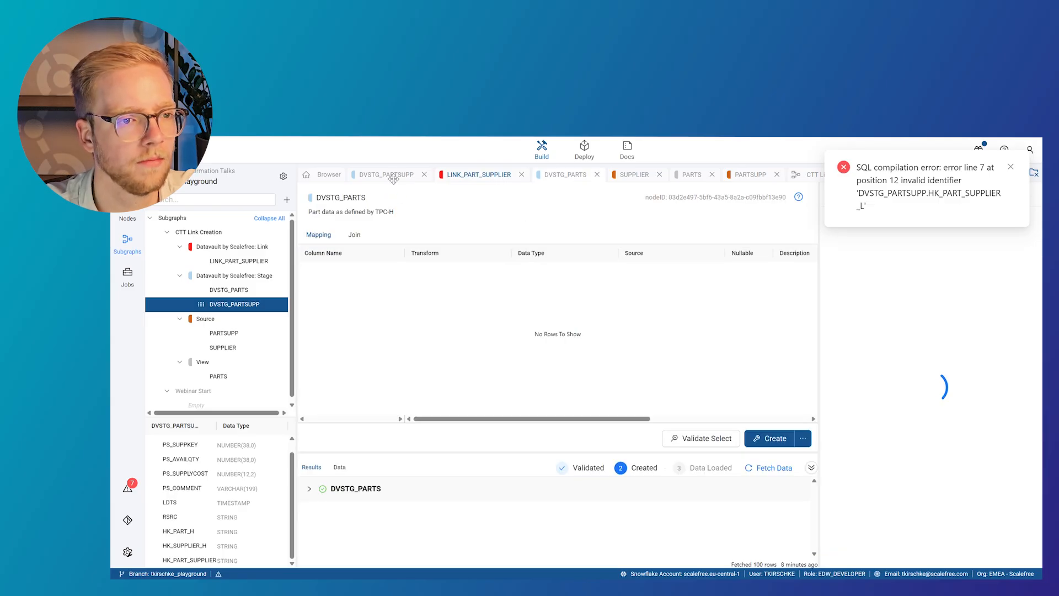
scroll(395, 326, "down", 1)
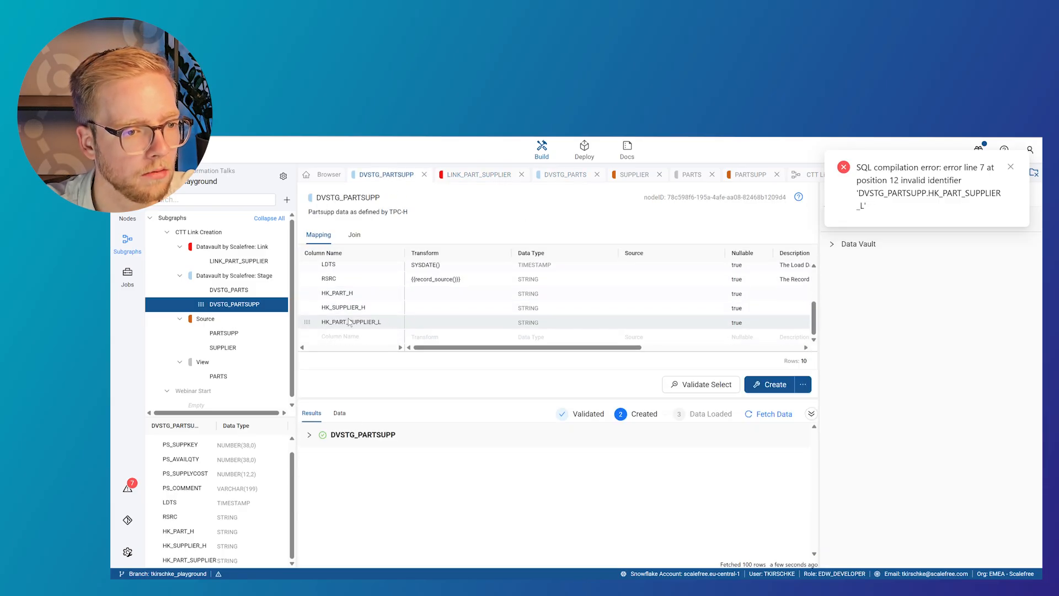
double_click(351, 322)
type("\"DVSTG_PARTSUPP\".\"HK_PART_SUPPLIER_L\" AS \"HK_PART_SUPPLIER_L\",")
key("ctrl+z")
Copy only the HK_PART_SUPPLIER_L identifier from the failed insert SQL and compare it with the column name in DVSTG_PARTSUPP.
left_click(486, 185)
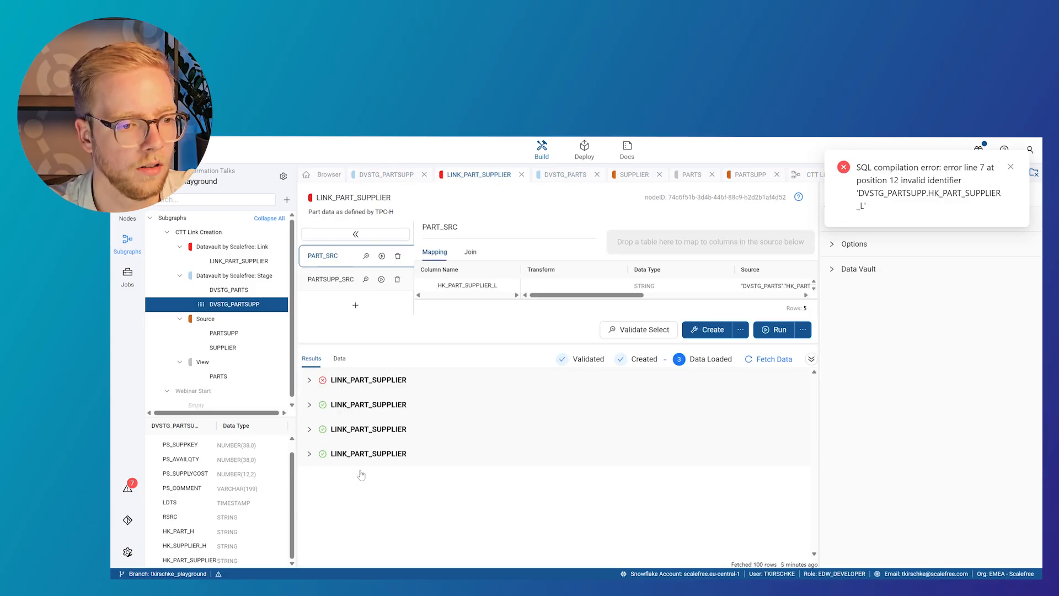
left_click(343, 381)
left_click(341, 415)
left_click(359, 439)
scroll(494, 480, "down", 2)
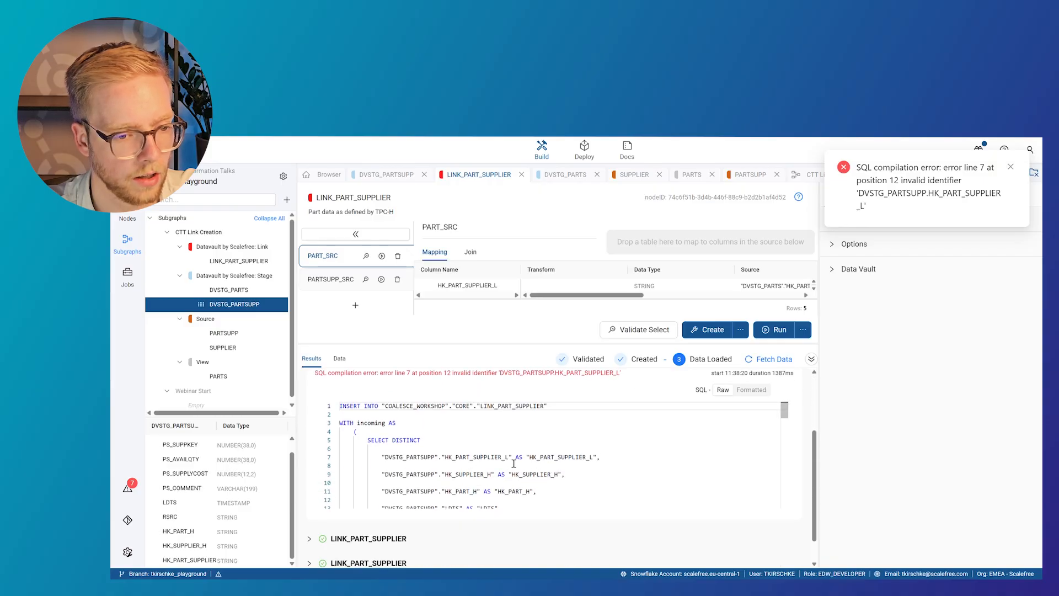
left_click_drag(509, 458, 446, 458)
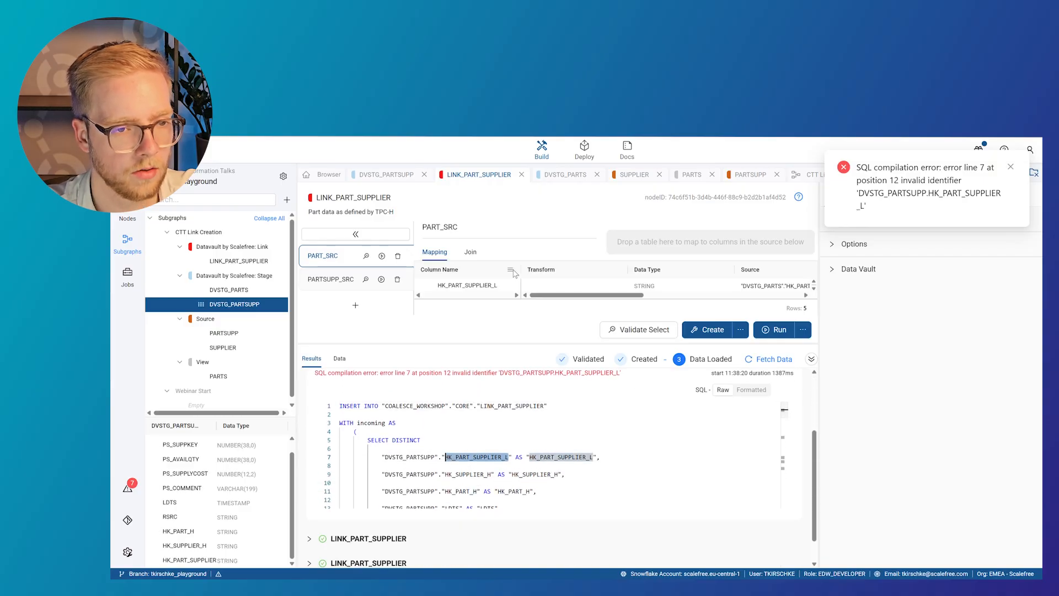
left_click(381, 175)
scroll(403, 309, "down", 2)
double_click(402, 325)
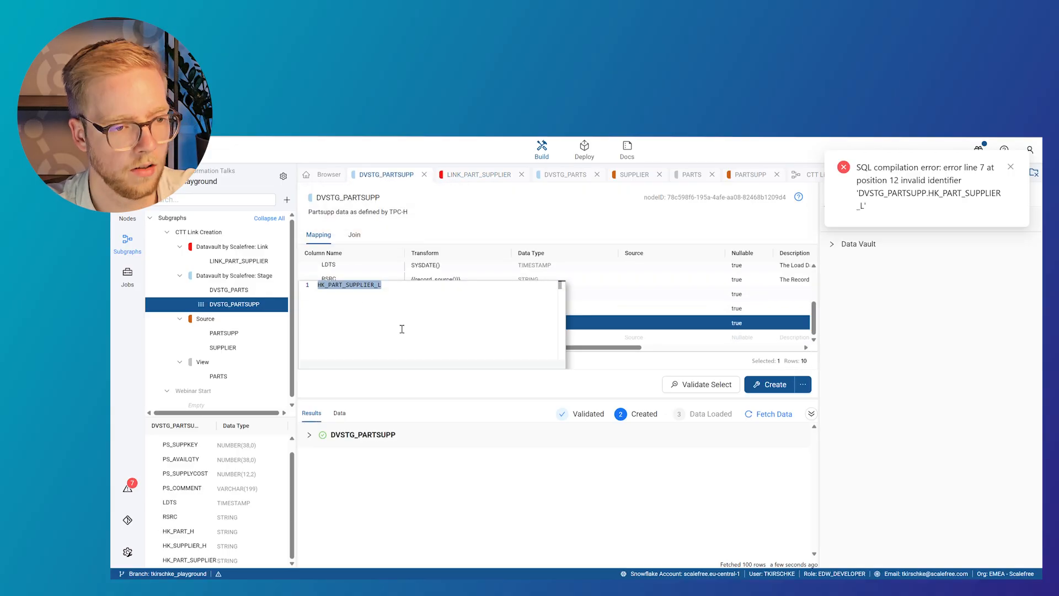
Recreate the DVSTG_PARTSUPP view and rerun the LINK_PART_SUPPLIER load.
left_click(773, 385)
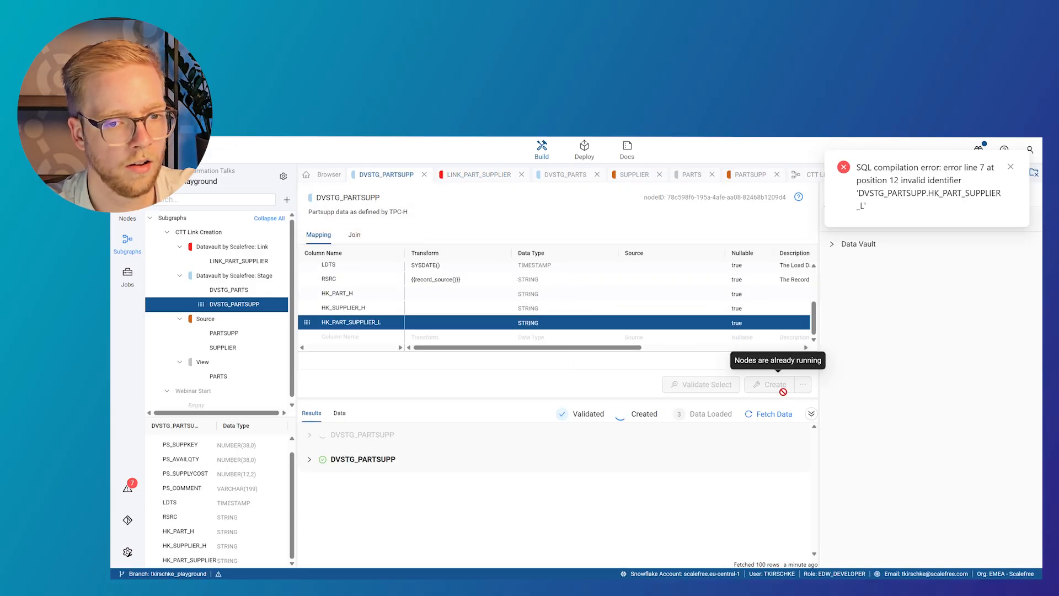
left_click(469, 175)
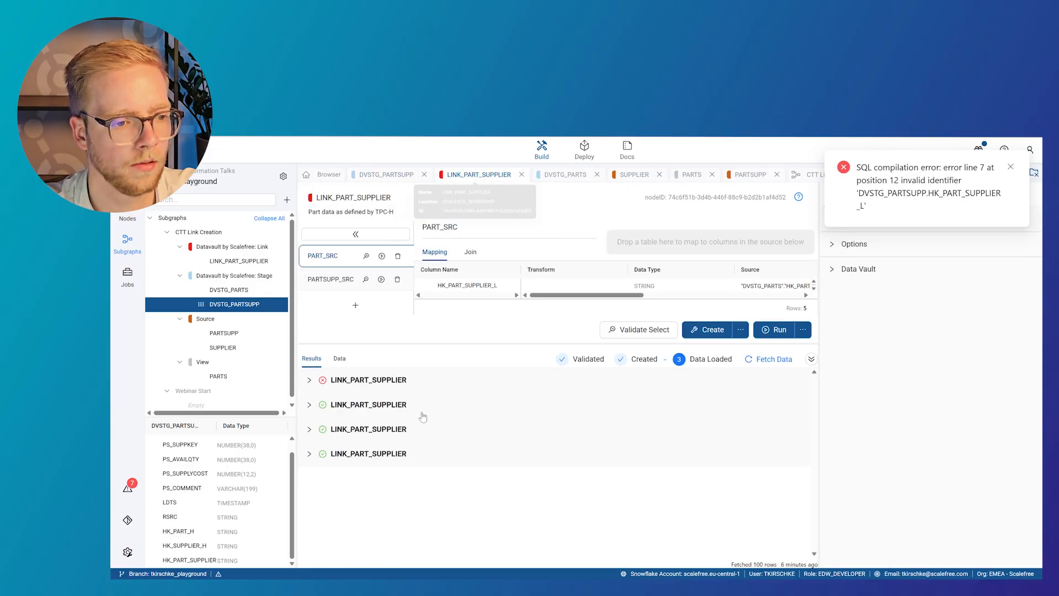
left_click(780, 330)
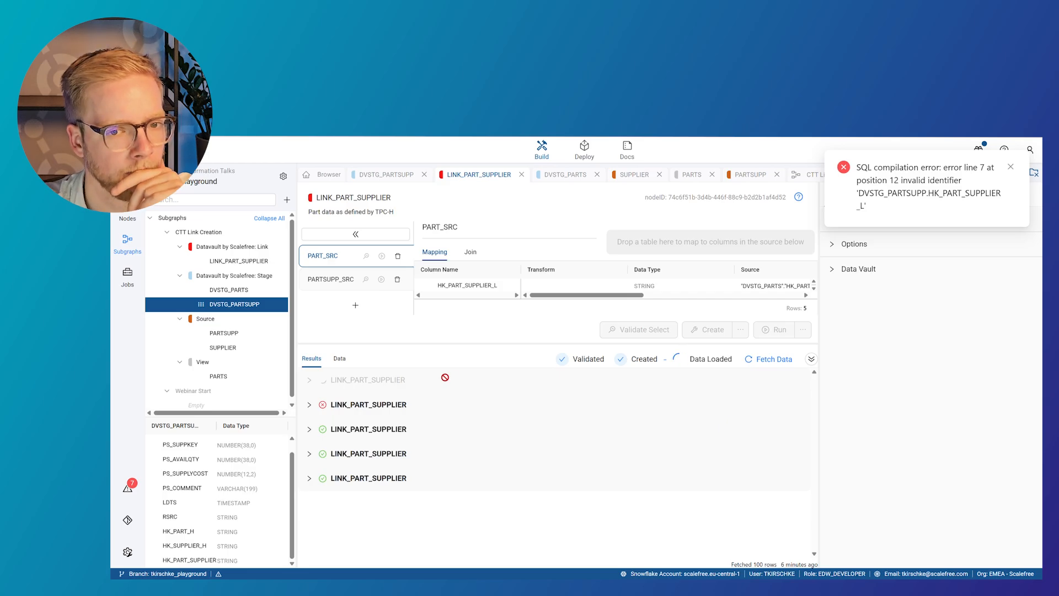
Inspect the insert SQL for both sources in the newest LINK_PART_SUPPLIER run, comparing their HK_PART_SUPPLIER_L references.
left_click_drag(400, 481, 522, 482)
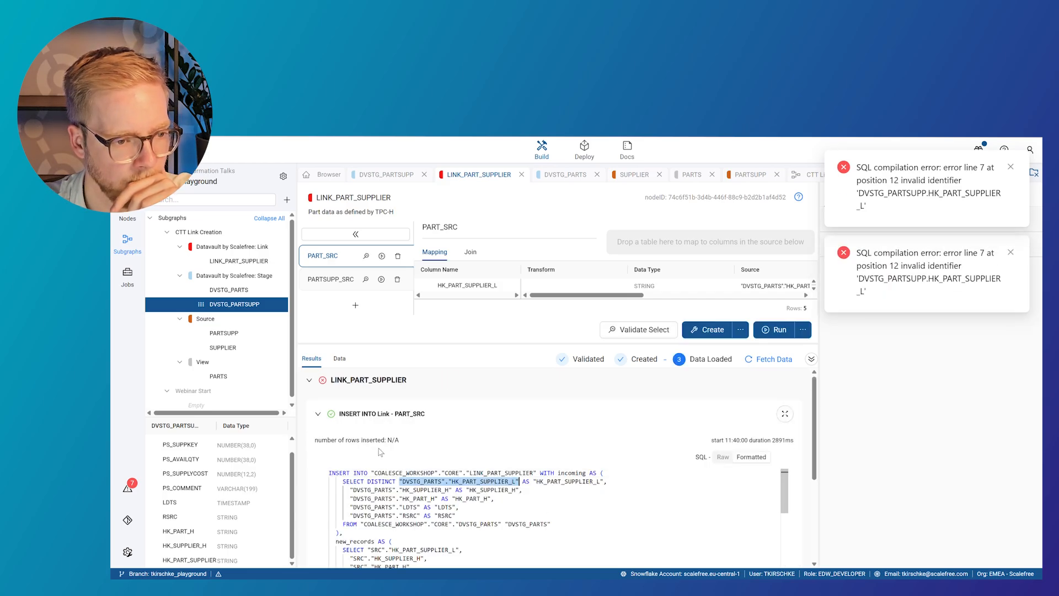
left_click(331, 419)
left_click(339, 443)
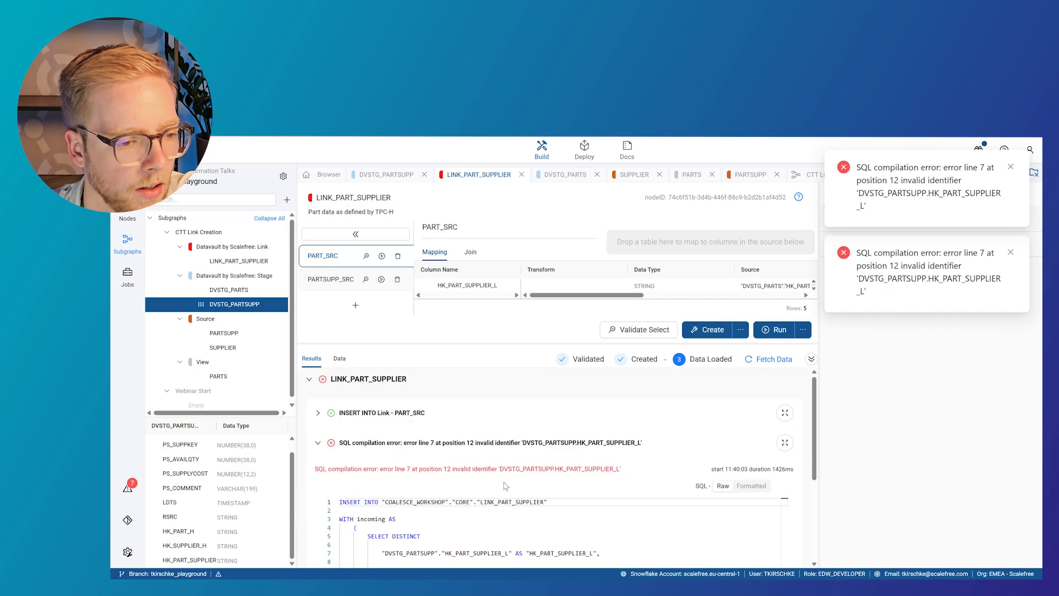
scroll(469, 476, "down", 2)
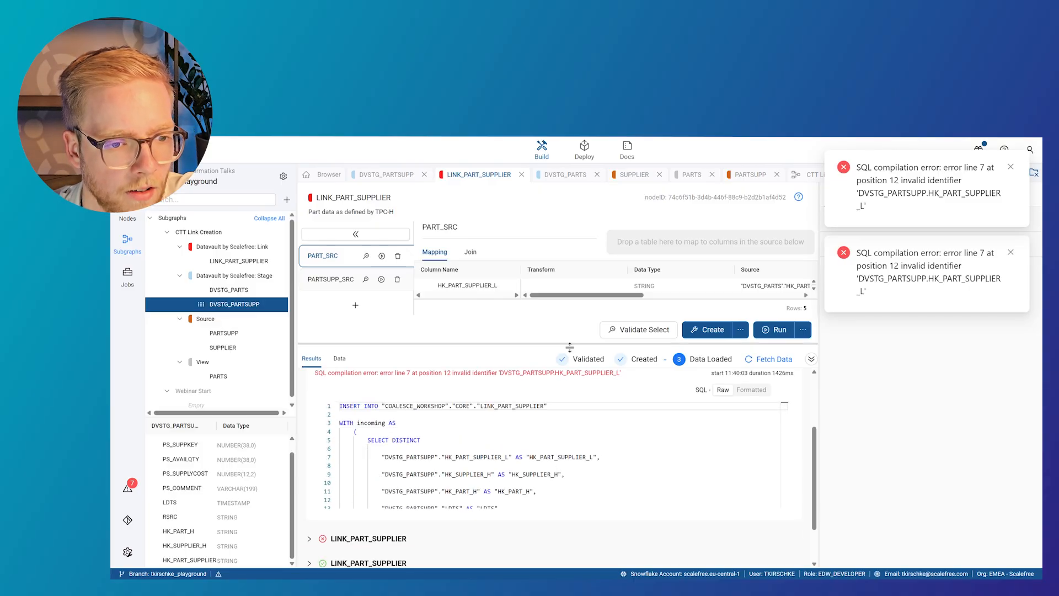
Add the generated join FROM {{ ref('COALESCE_WORKSHOP', 'DVSTG_PARTSUPP') }} "DVSTG_PARTSUPP" to PARTSUPP_SRC.
left_click_drag(570, 349, 544, 525)
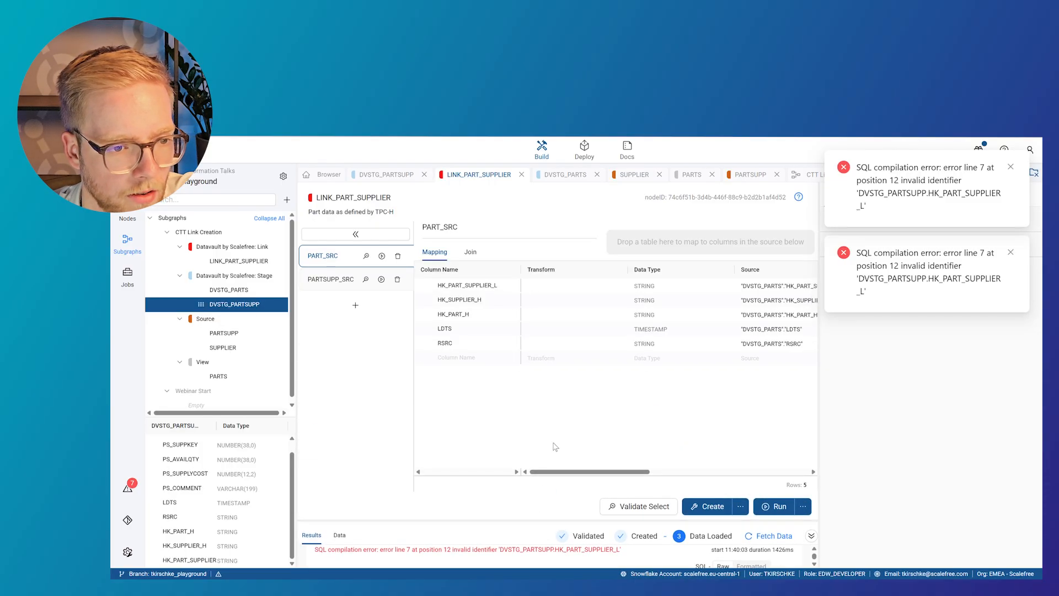
left_click(469, 252)
left_click(334, 279)
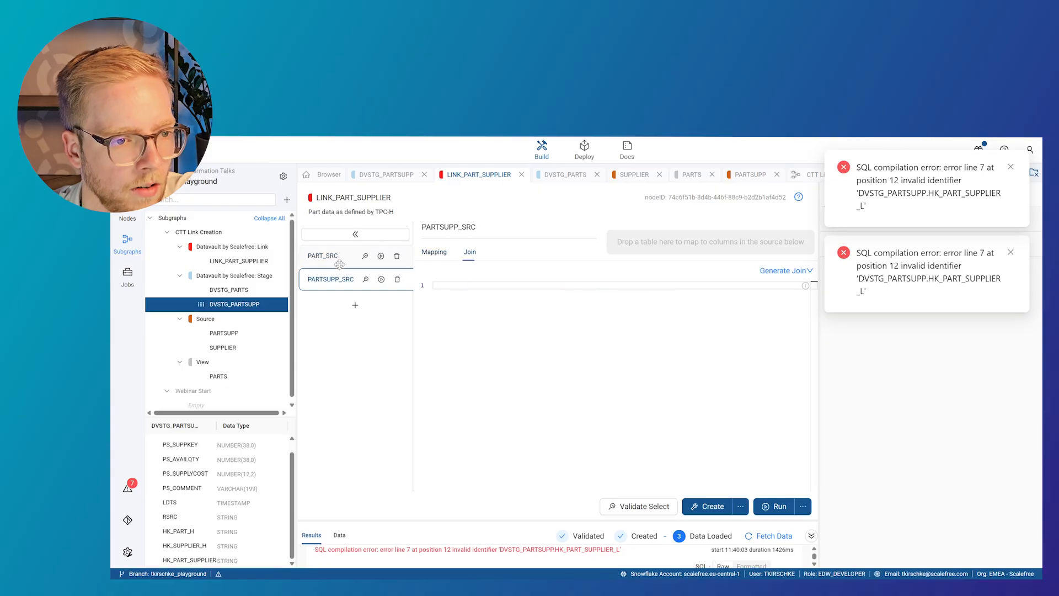
left_click(783, 271)
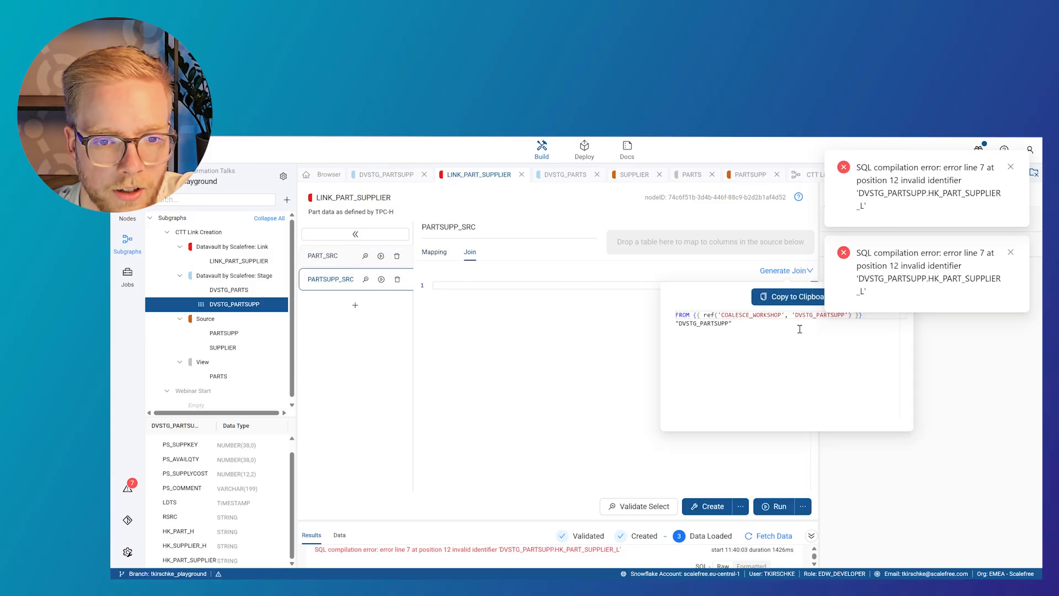
left_click(787, 298)
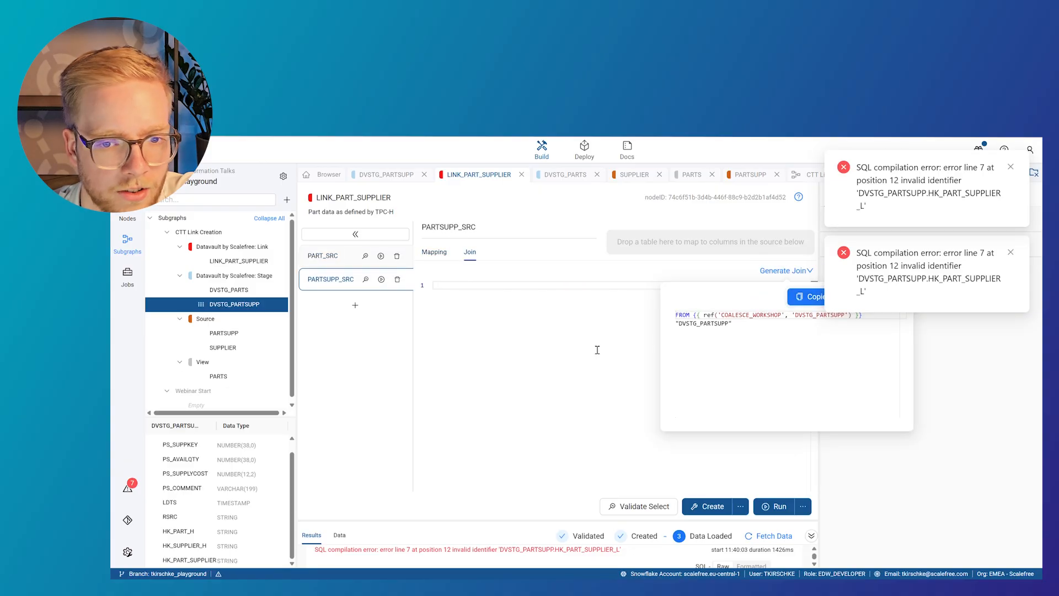
left_click(599, 322)
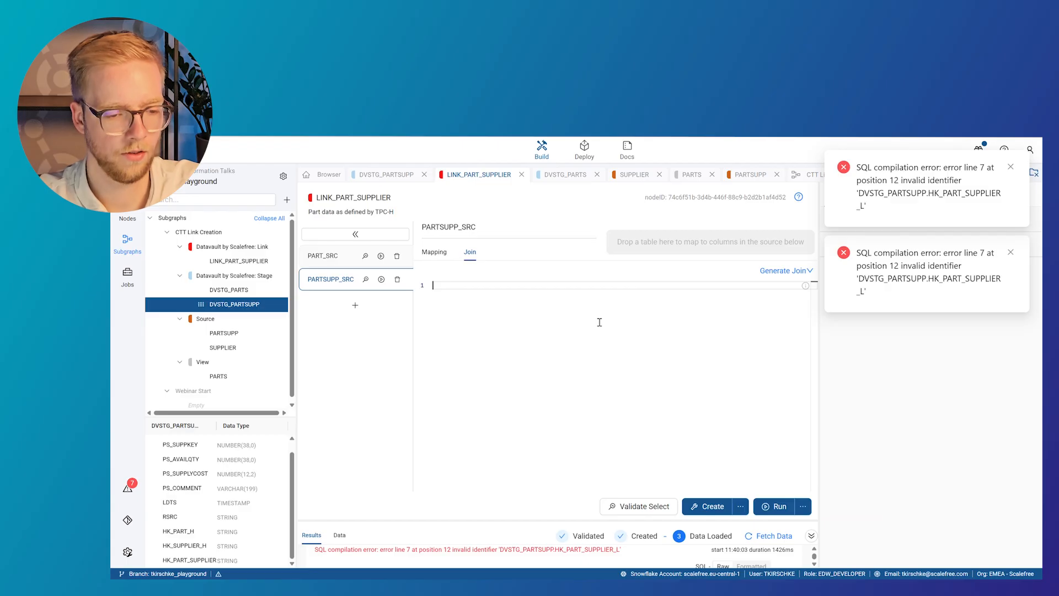
key("ctrl+v")
Run the LINK_PART_SUPPLIER load with the PARTSUPP_SRC join in place and dismiss both error notifications.
left_click(775, 506)
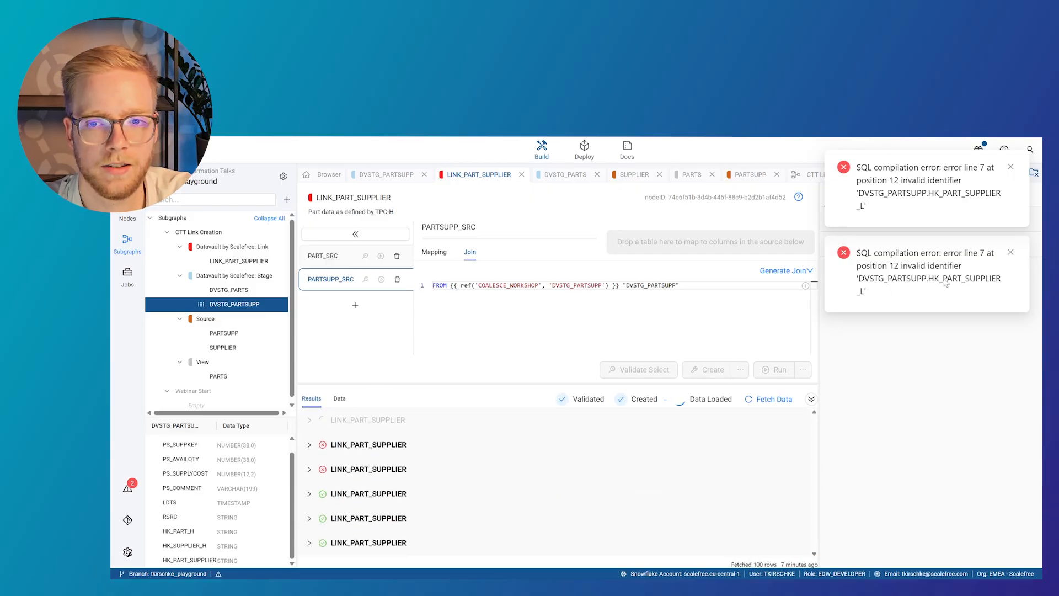
left_click(1011, 252)
left_click(1009, 167)
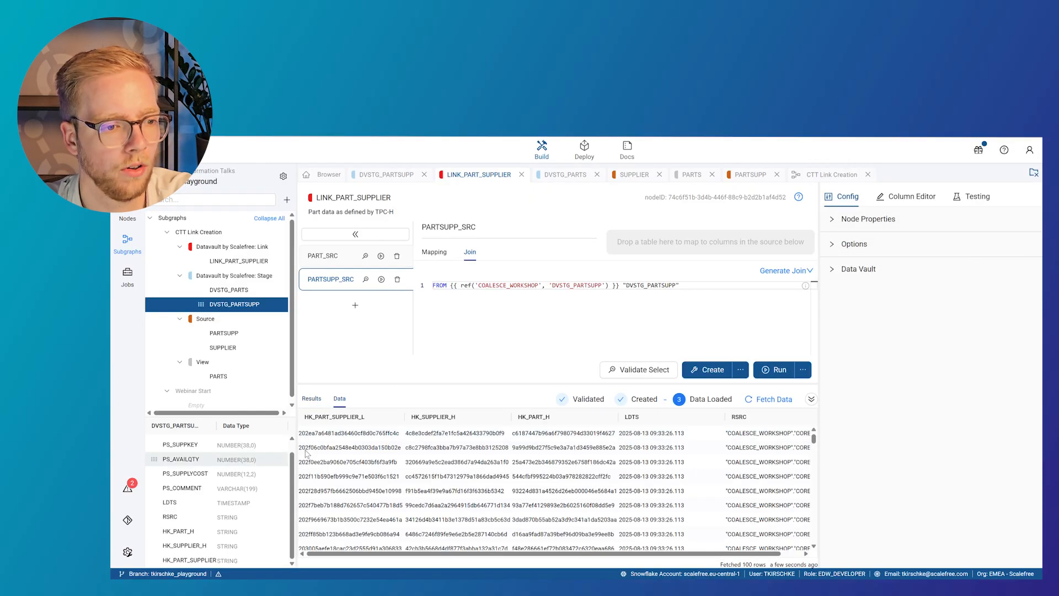
Review the latest LINK_PART_SUPPLIER run results, checking the PART_SRC and PARTSUPP_SRC inserts and the SQL for PARTSUPP_SRC.
left_click(314, 400)
left_click(309, 418)
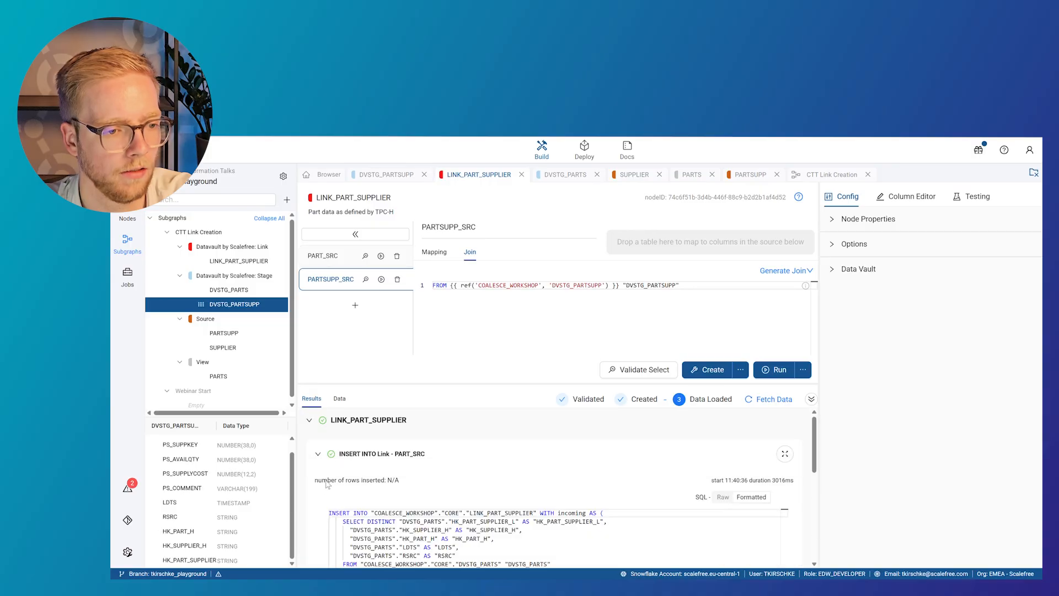
left_click(318, 454)
left_click(319, 484)
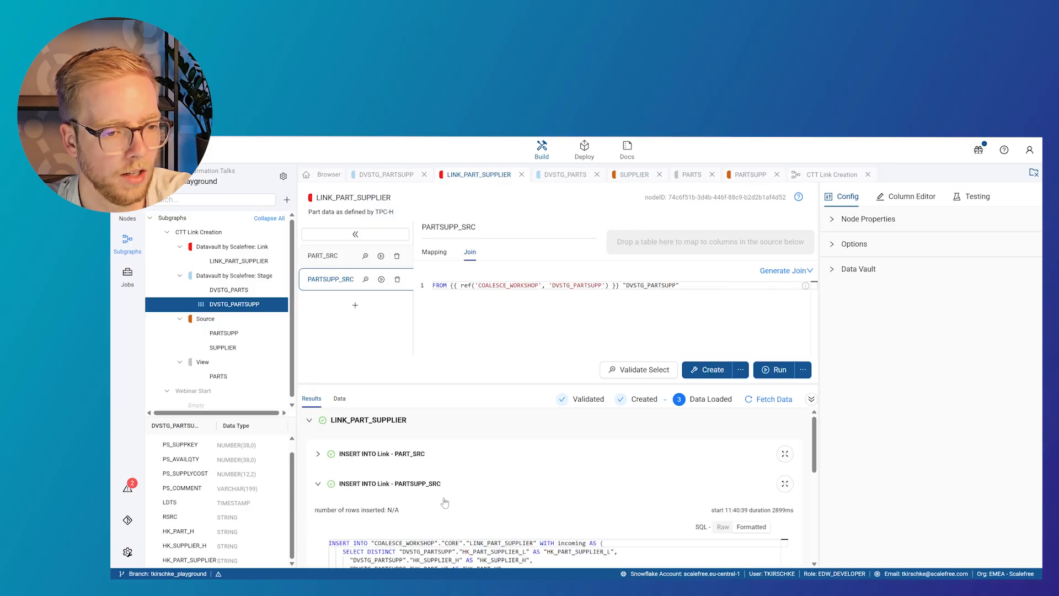
scroll(438, 479, "down", 3)
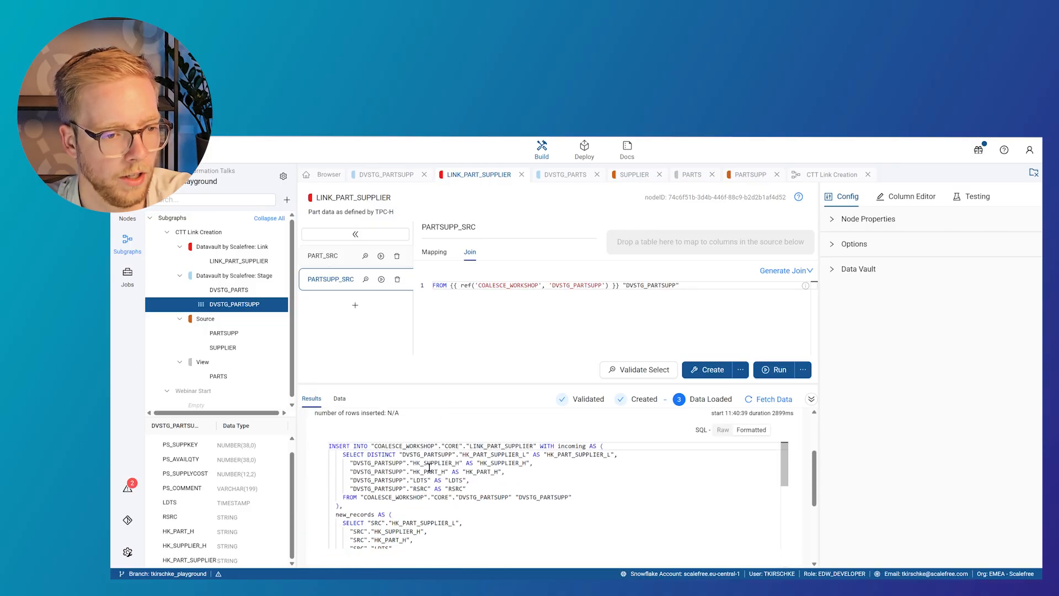
scroll(397, 446, "up", 2)
left_click_drag(444, 436, 401, 438)
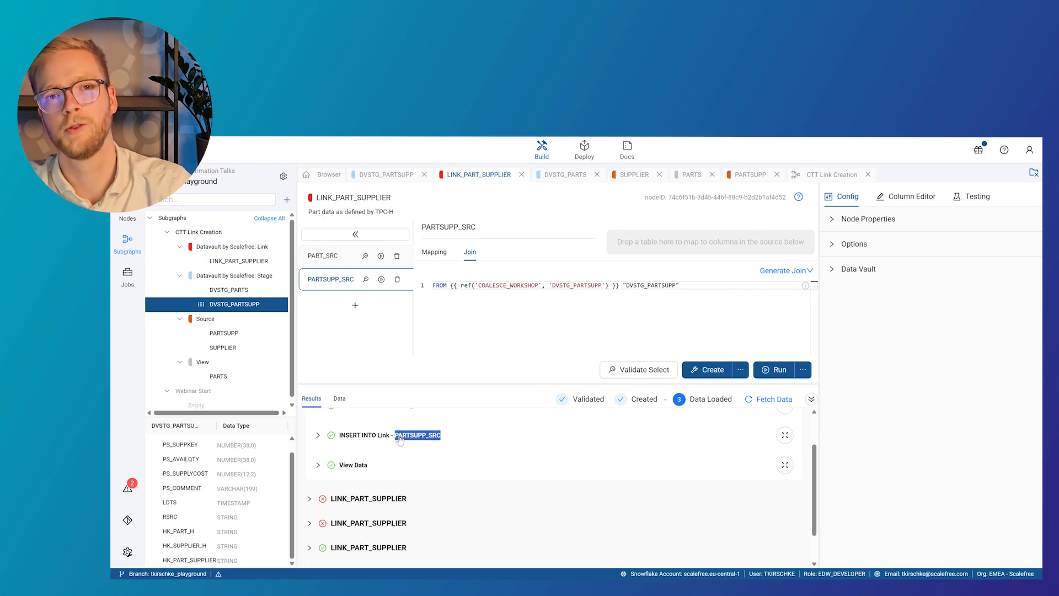